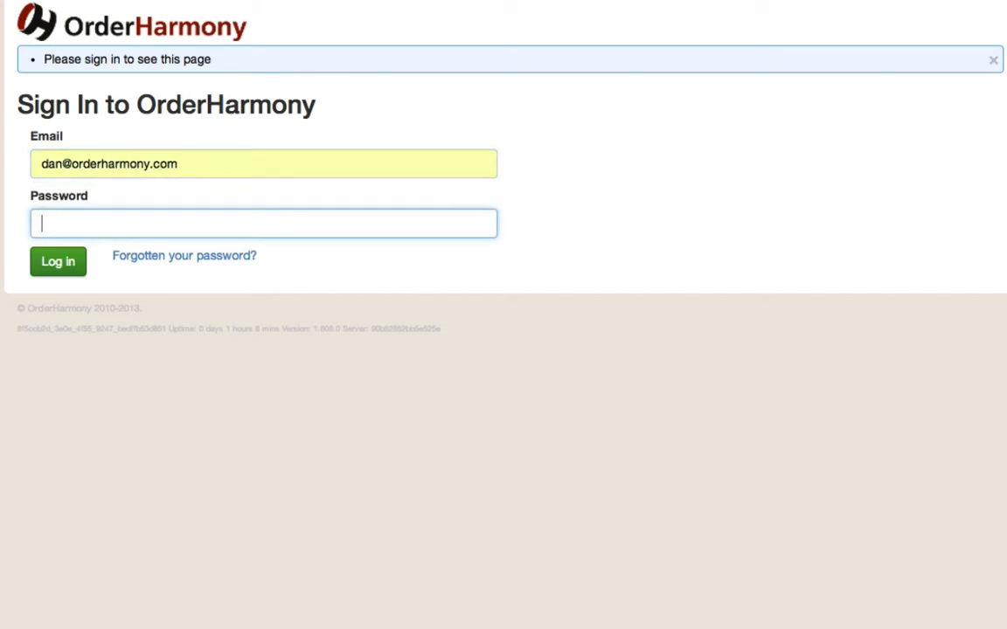
- Sign in to the OrderHarmony account by entering the account password
type("•••••••••")
key("Return")
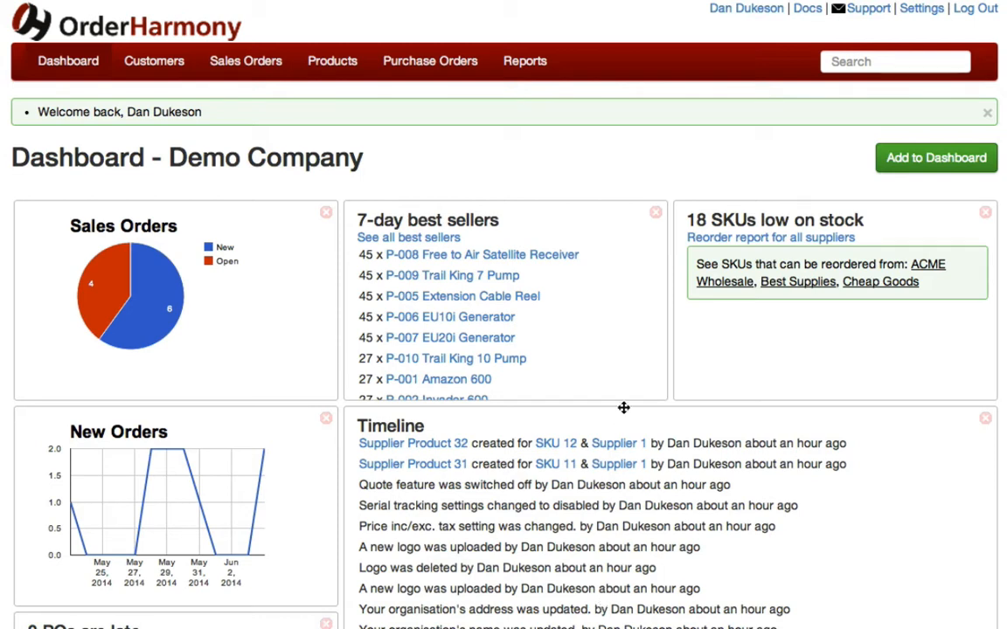
- View the support message form, close it without sending, and browse the Help & Support documentation topics
left_click(873, 12)
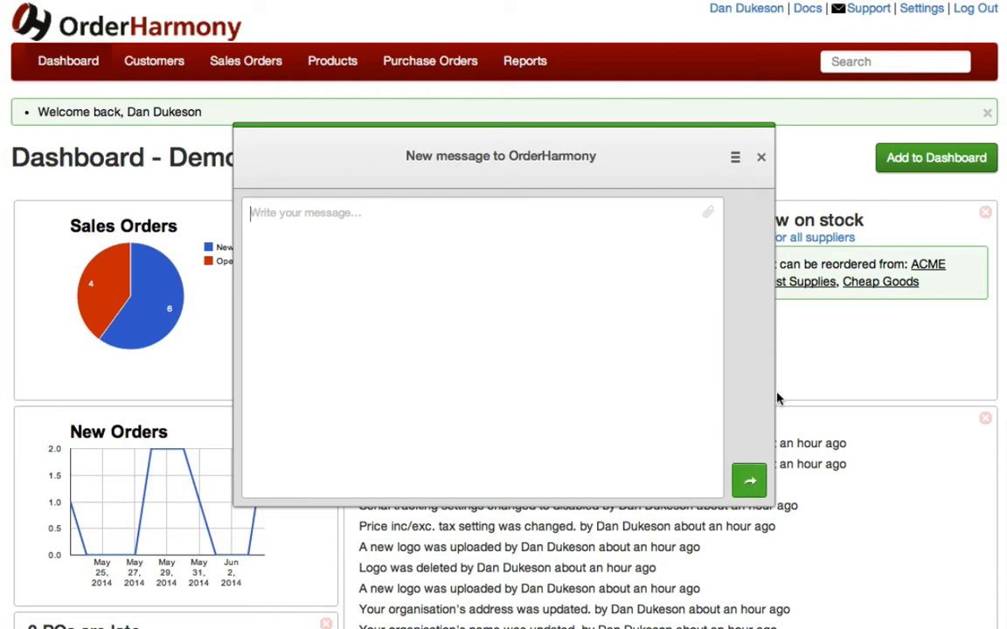
left_click(761, 159)
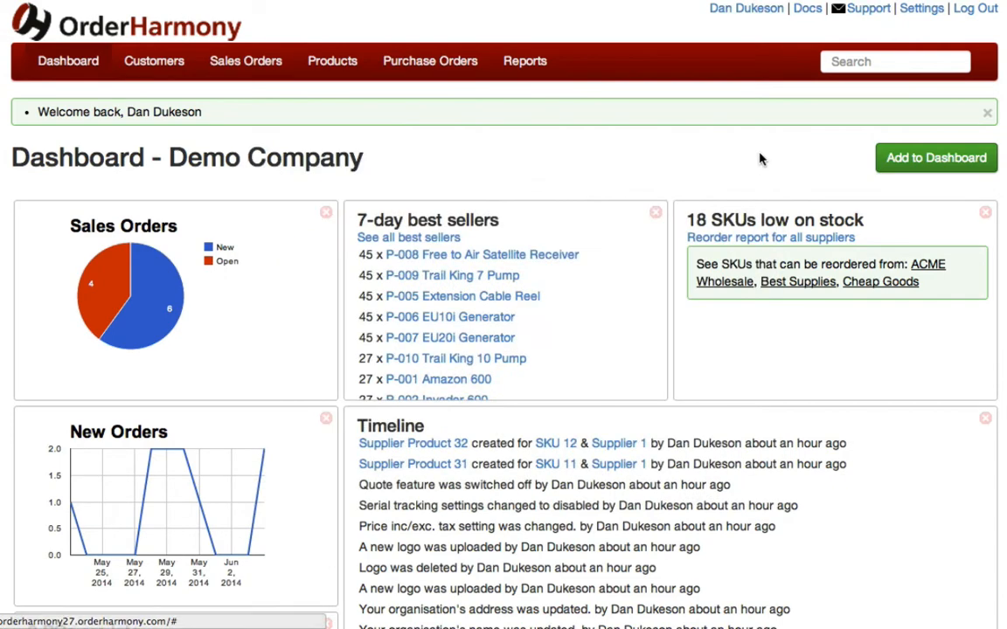
left_click(808, 12)
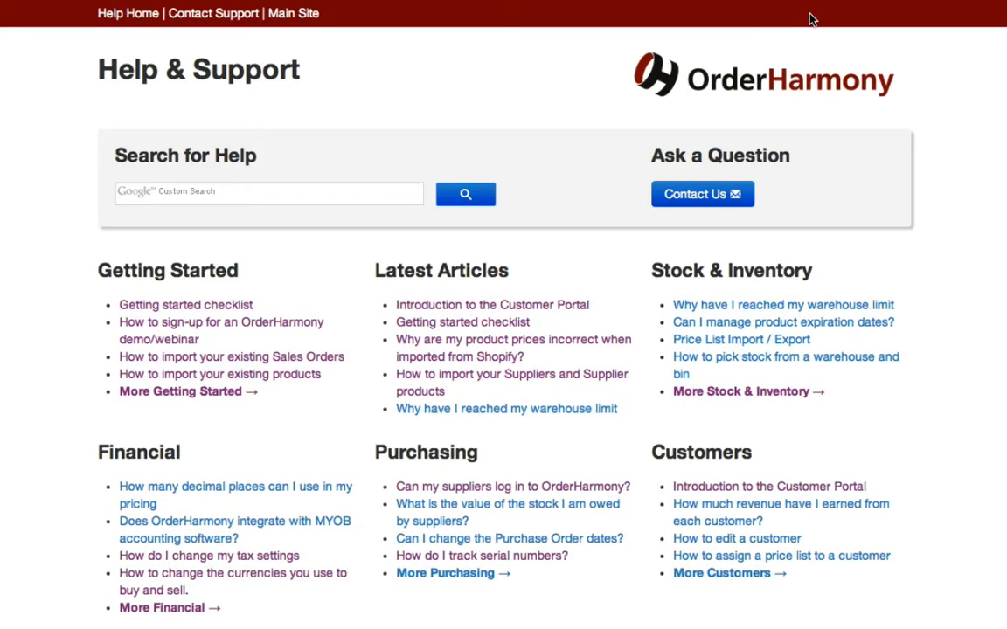
scroll(503, 315, "down", 4)
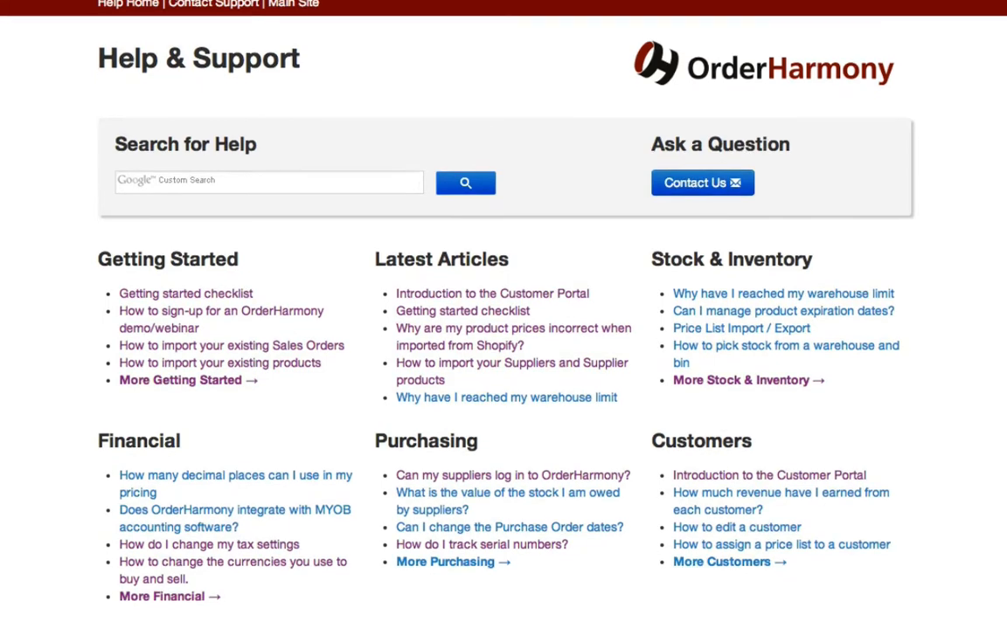
scroll(503, 314, "down", 1)
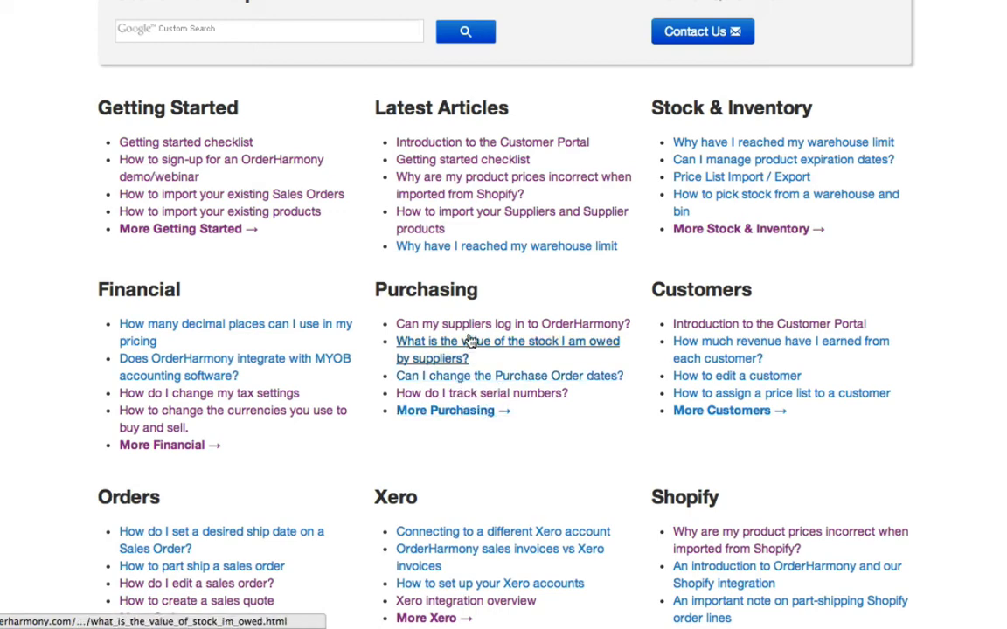
scroll(472, 336, "up", 4)
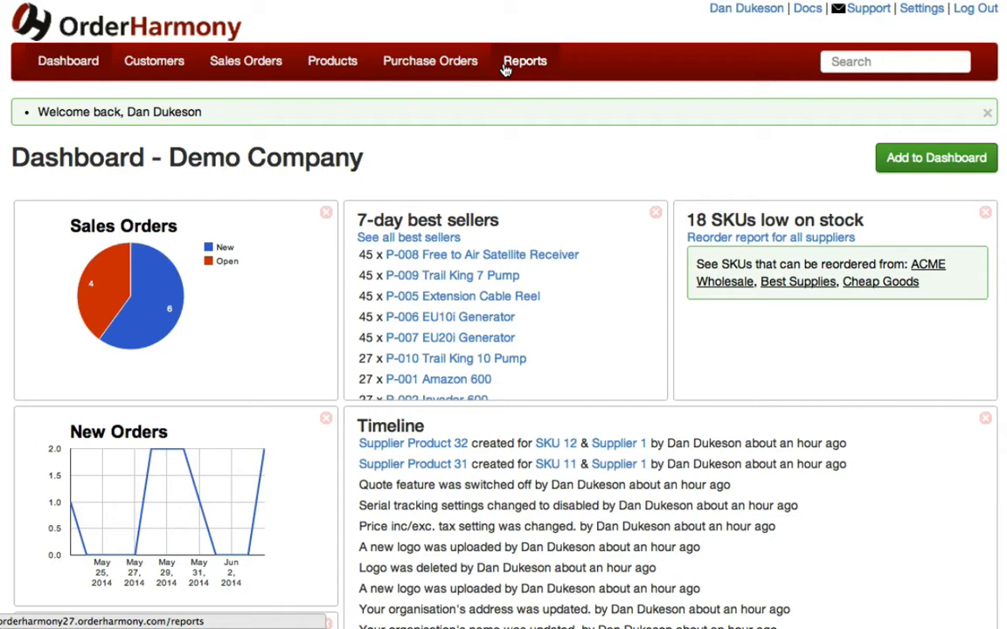
left_click(939, 58)
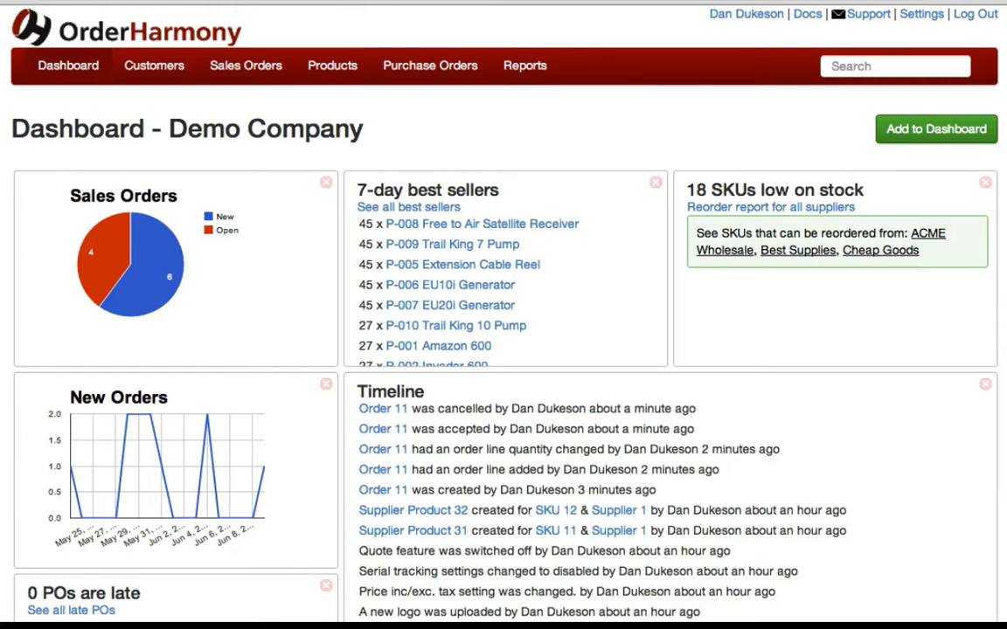
- Show all sales orders, narrow the list to New orders, and sort it by customer in ascending order
left_click(236, 87)
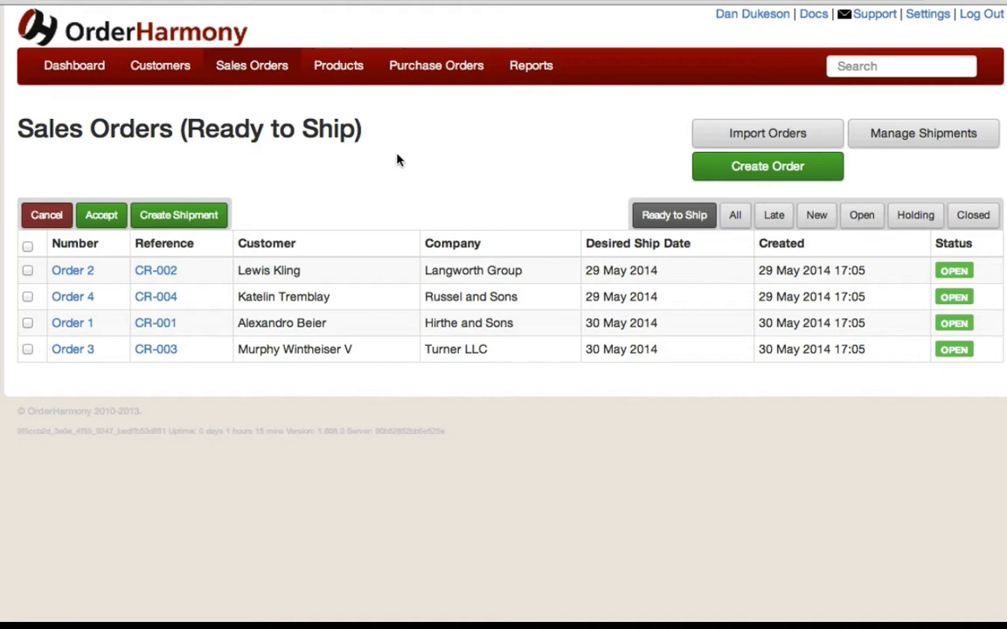
left_click(734, 217)
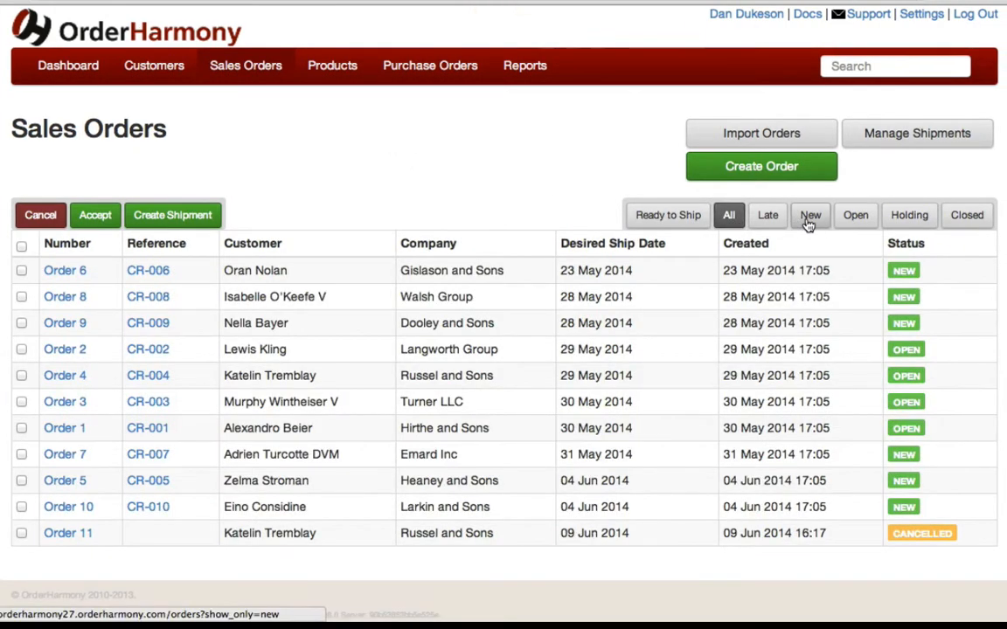
left_click(802, 224)
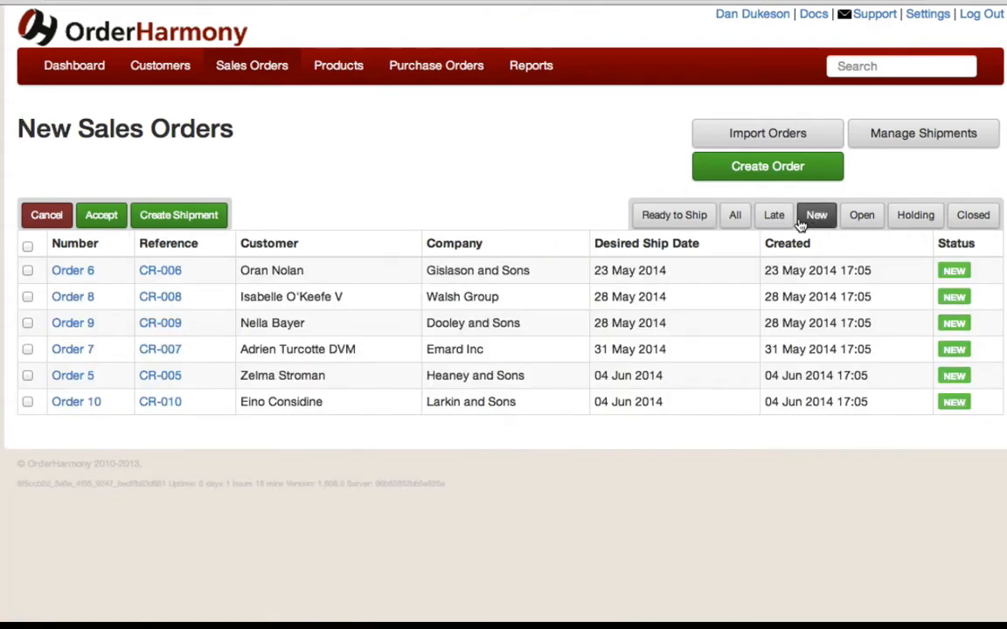
left_click(332, 249)
left_click(332, 249)
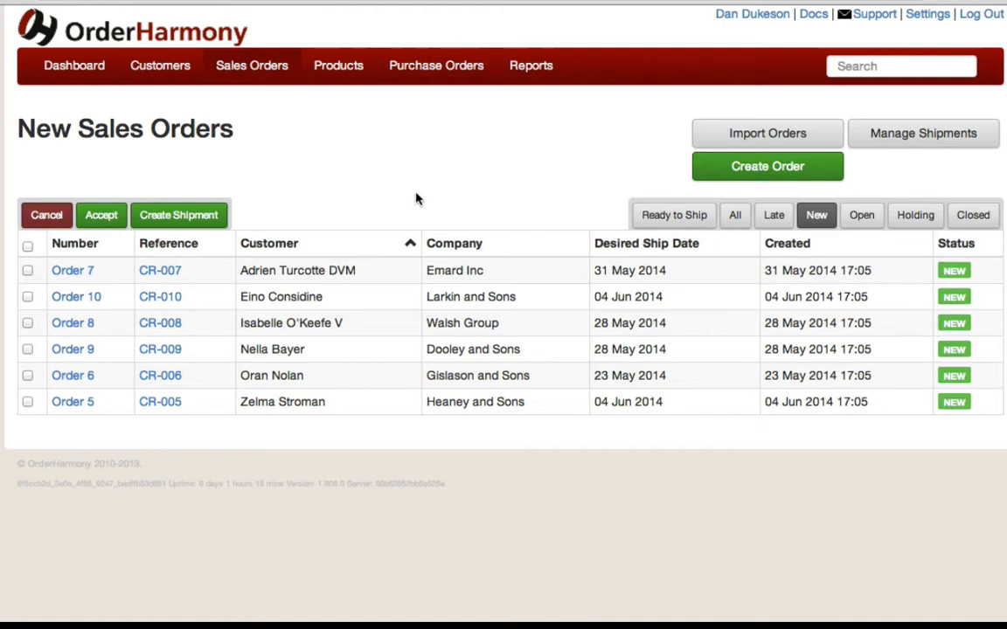
- Create a new sales order
left_click(700, 174)
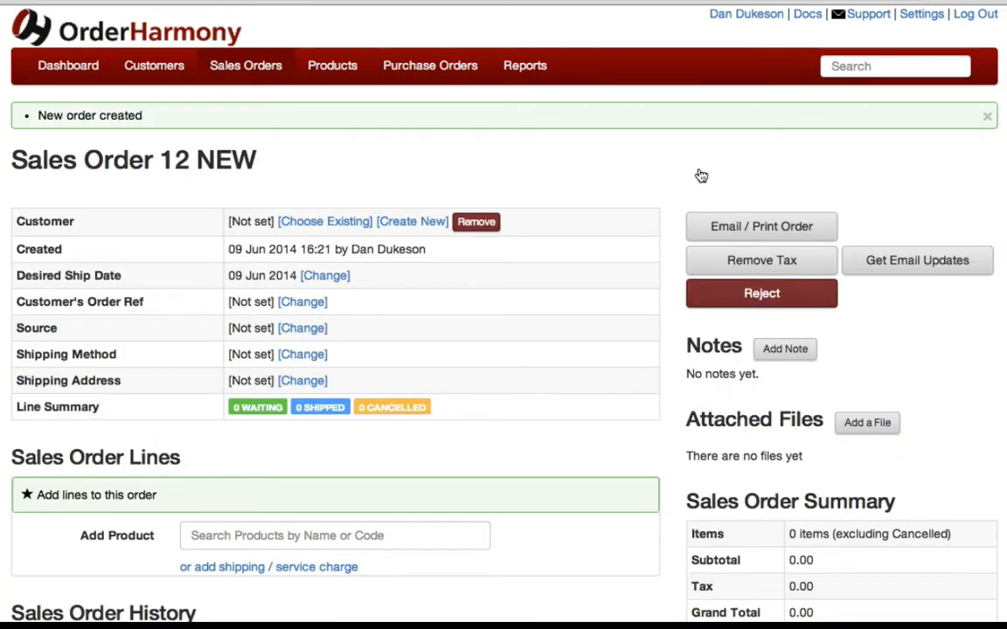
scroll(700, 174, "down", 1)
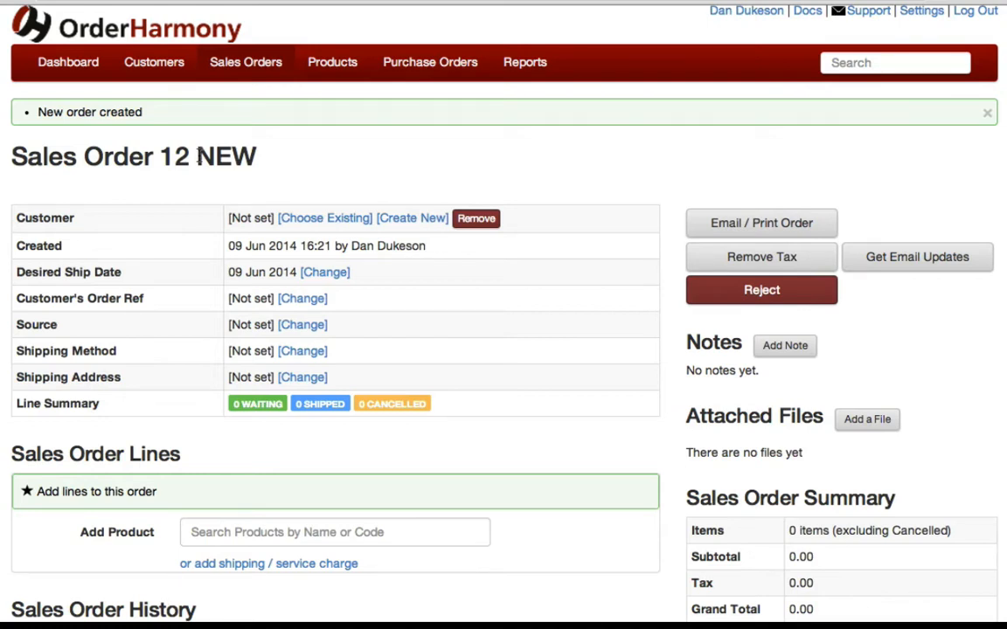
scroll(199, 156, "down", 1)
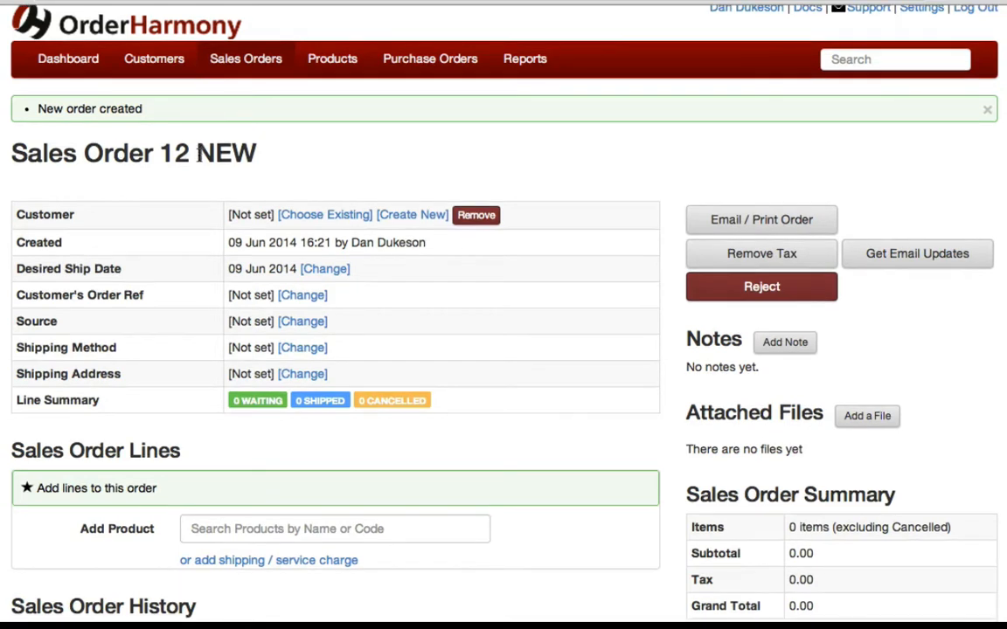
- Assign the existing customer from Russel and Sons to the order and use their second saved address as the shipping address
left_click(312, 215)
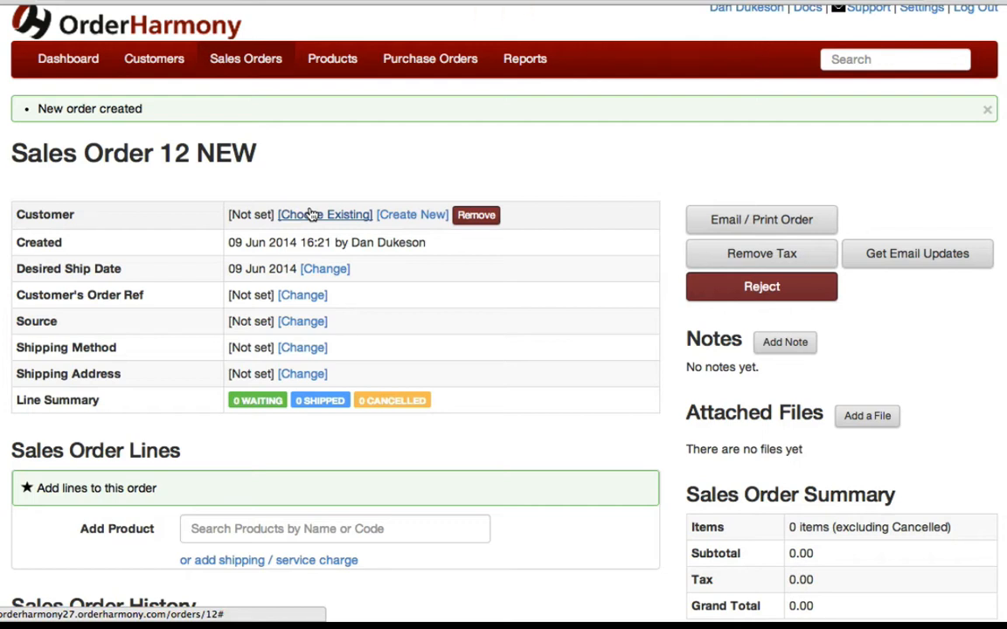
left_click(312, 215)
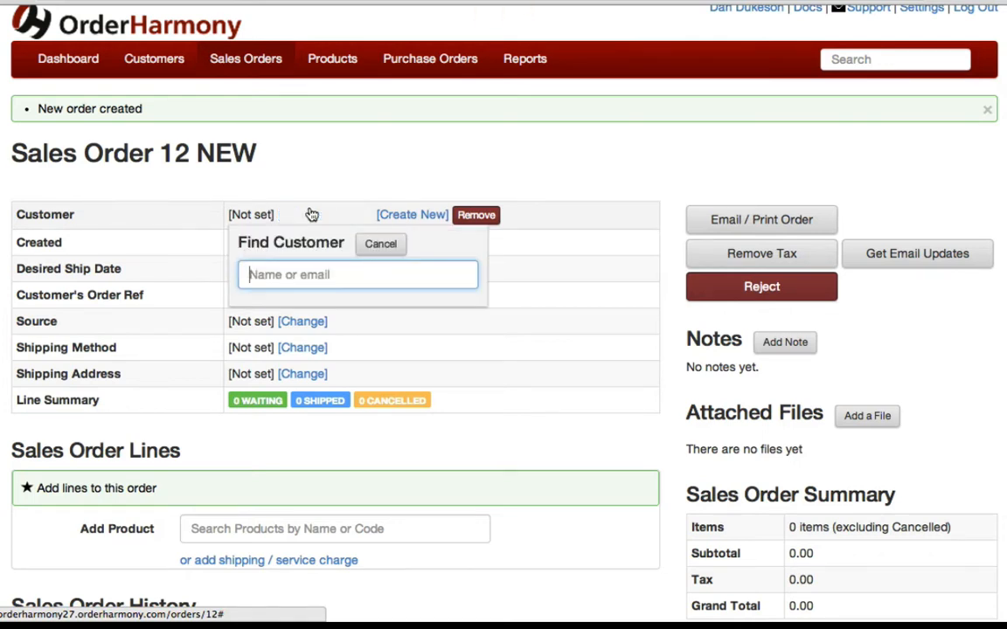
type("k")
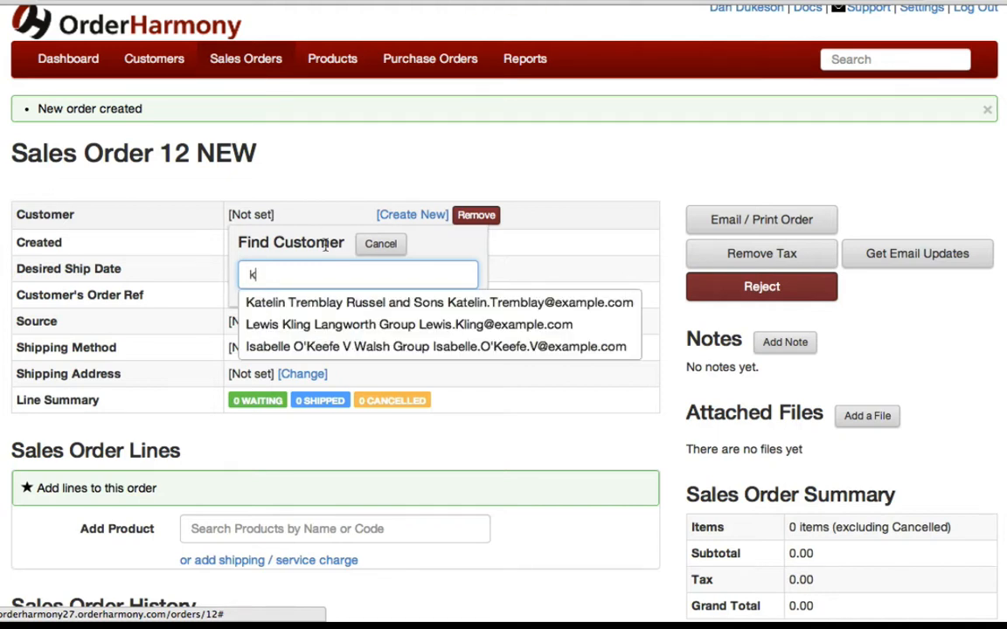
left_click(327, 302)
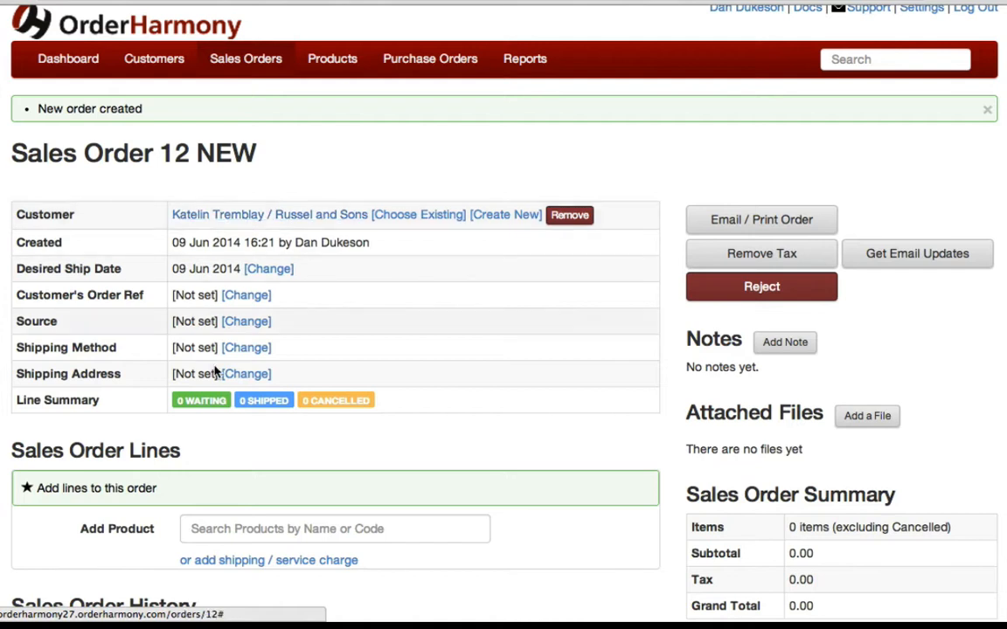
left_click(247, 374)
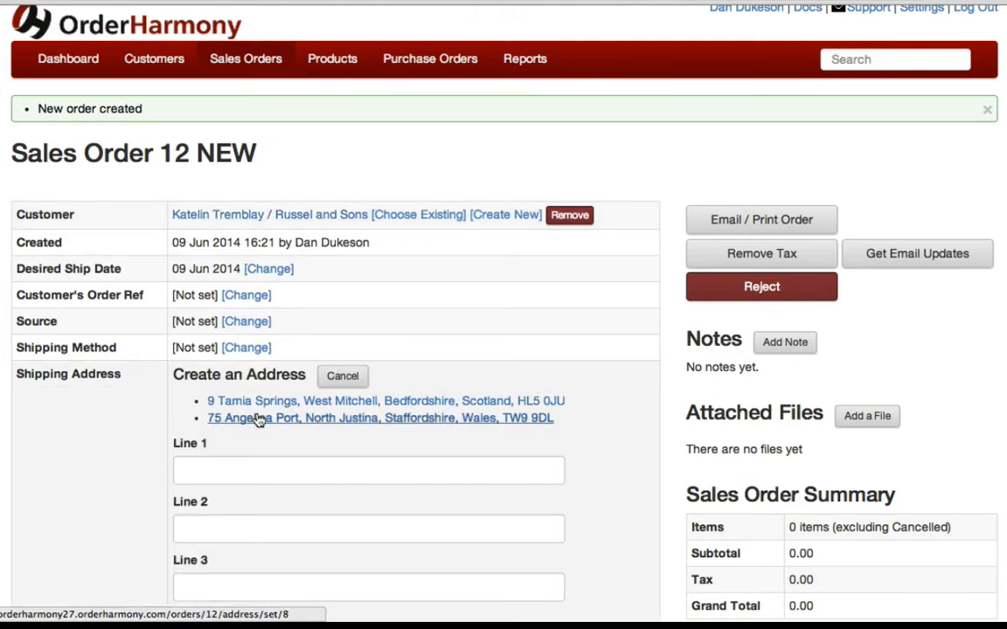
left_click(261, 419)
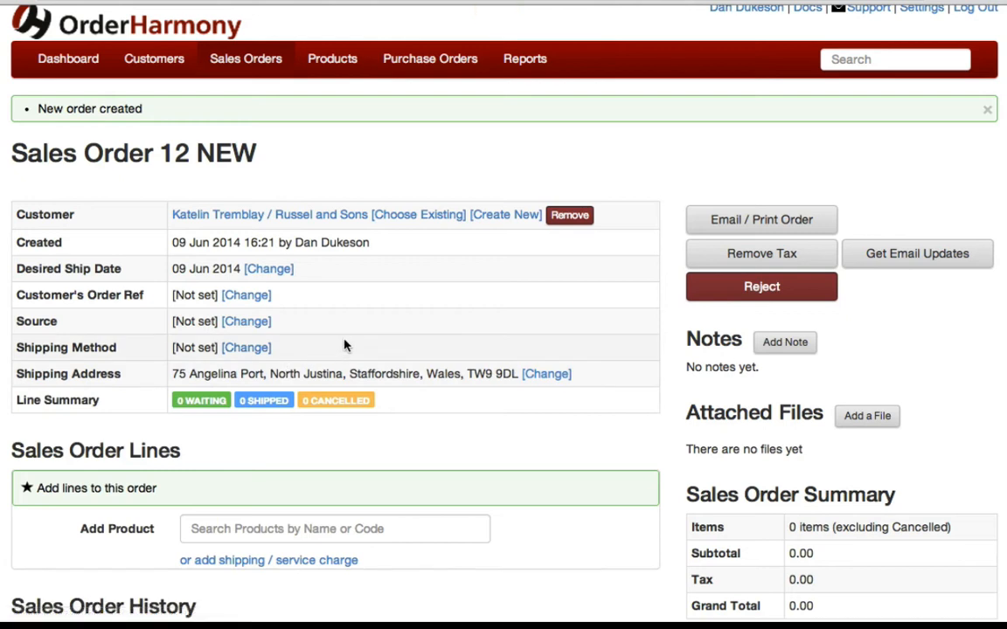
- Add the product WIDGET1 Widget to the sales order lines with a quantity of 10
scroll(338, 350, "down", 1)
left_click(350, 516)
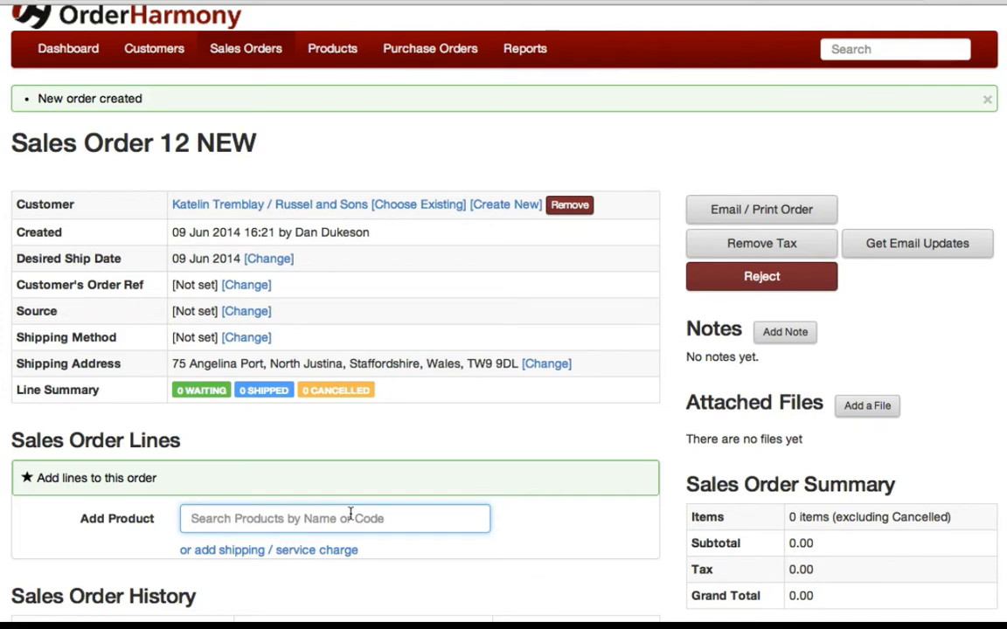
type("wi")
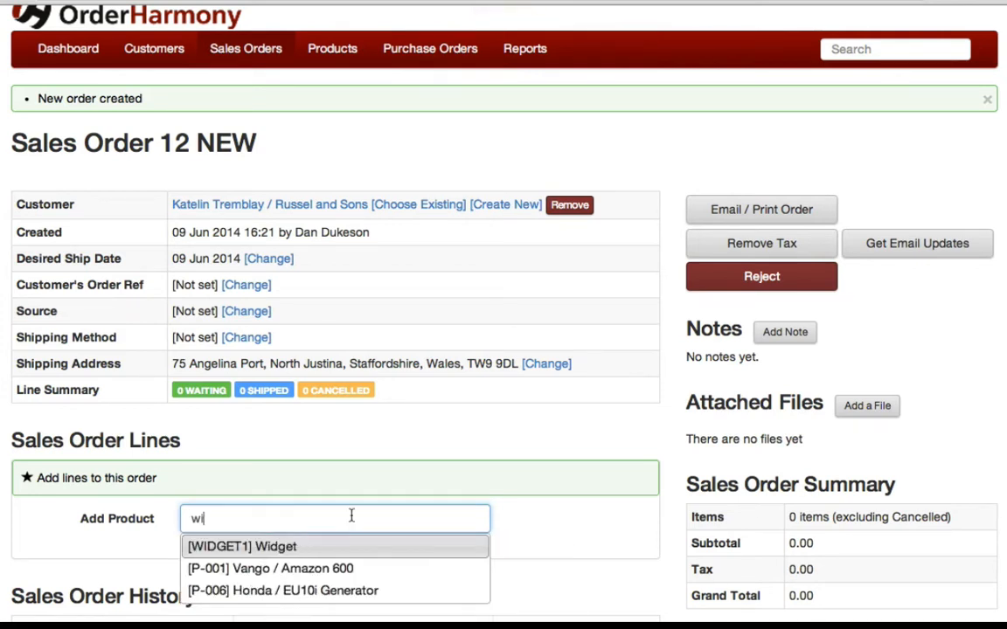
key("Return")
scroll(326, 522, "down", 3)
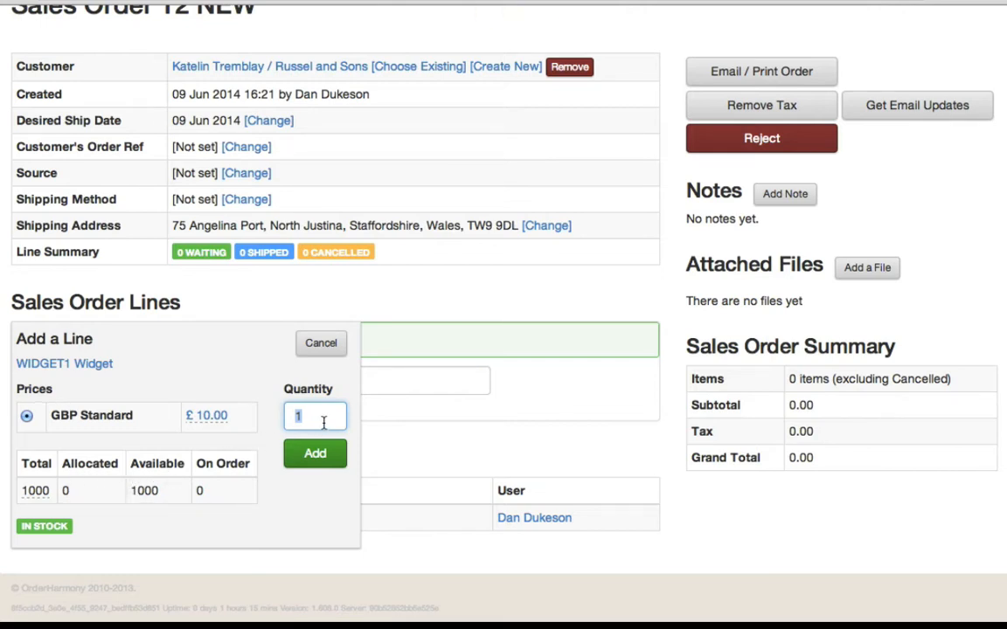
type("10")
left_click(323, 462)
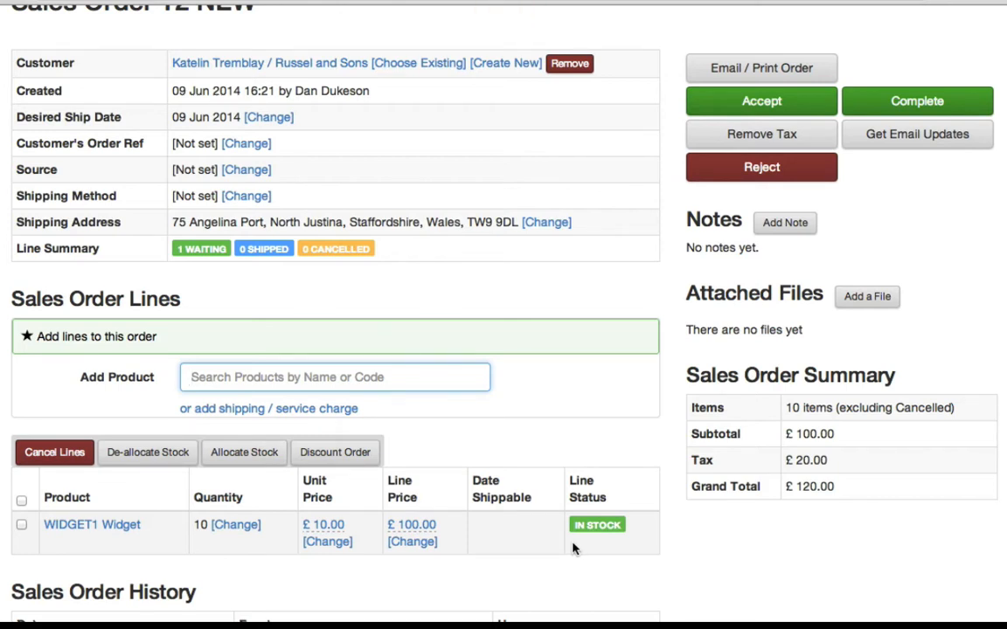
- Set the WIDGET1 line's quantity to 11 and its unit price to £9.00
left_click(229, 526)
type("11")
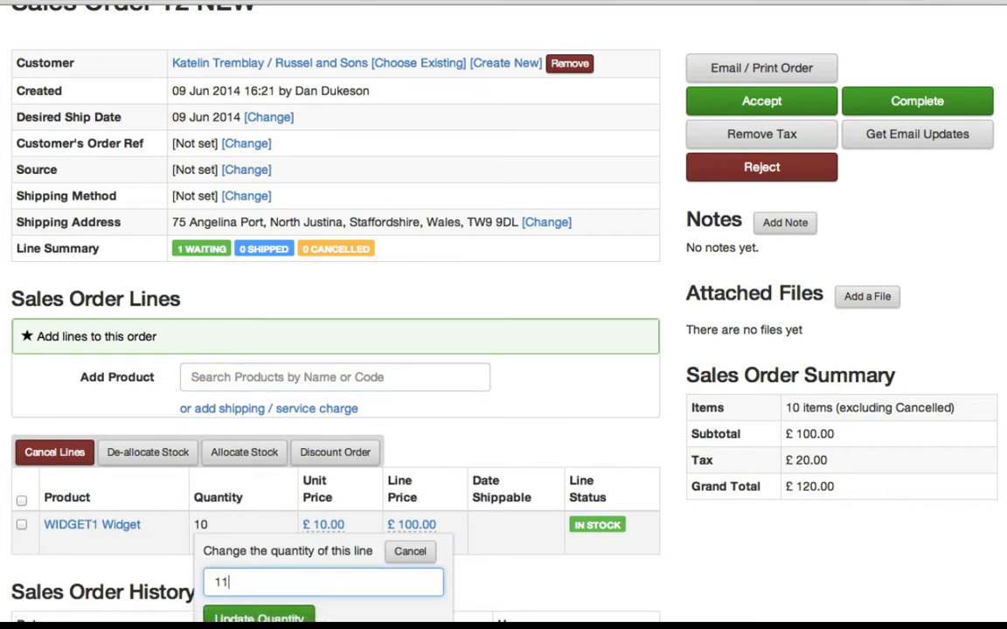
key("Return")
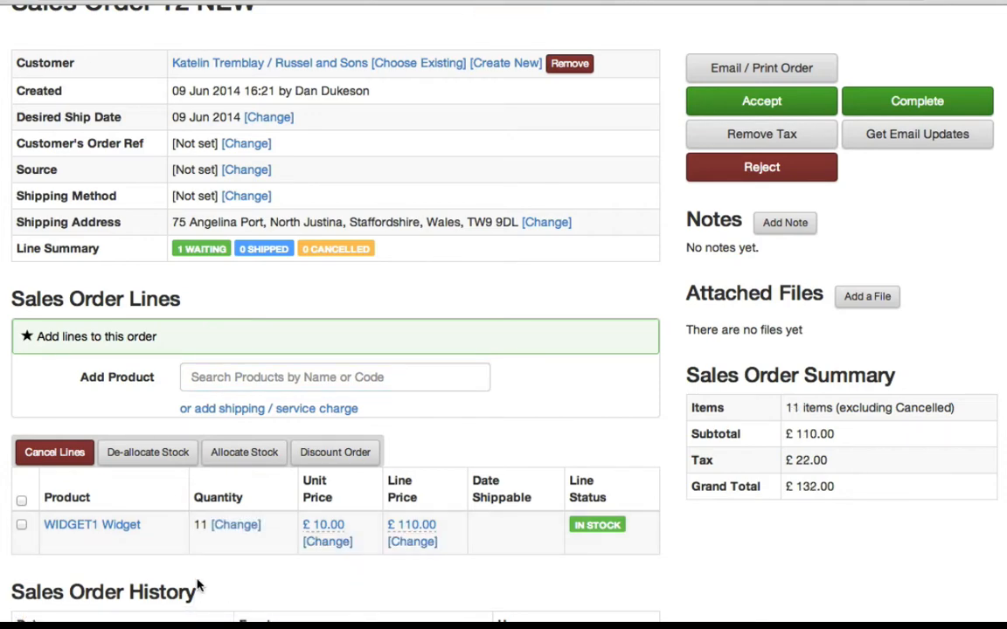
left_click(334, 539)
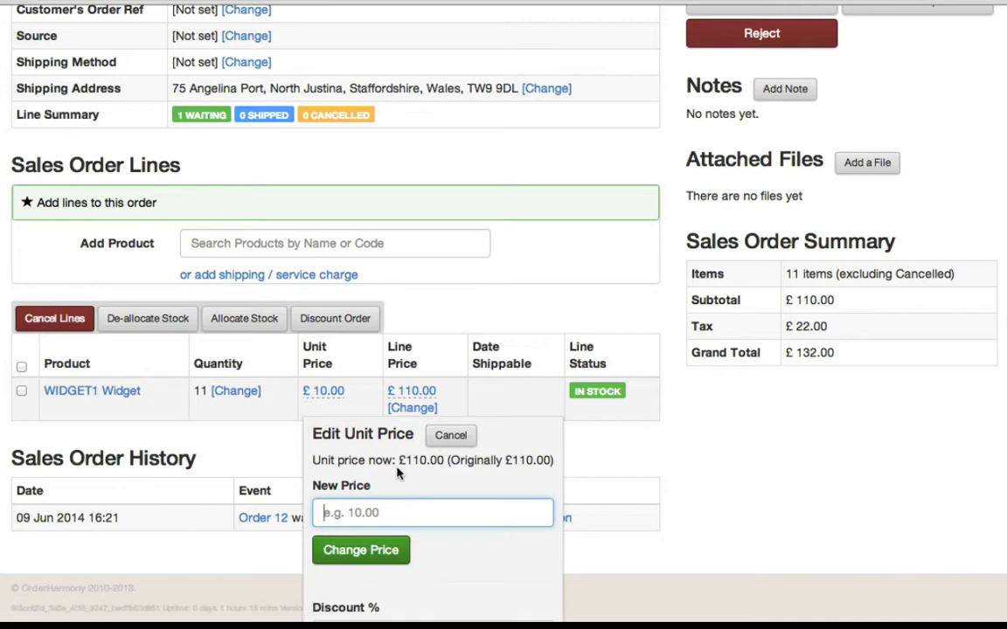
scroll(385, 490, "down", 2)
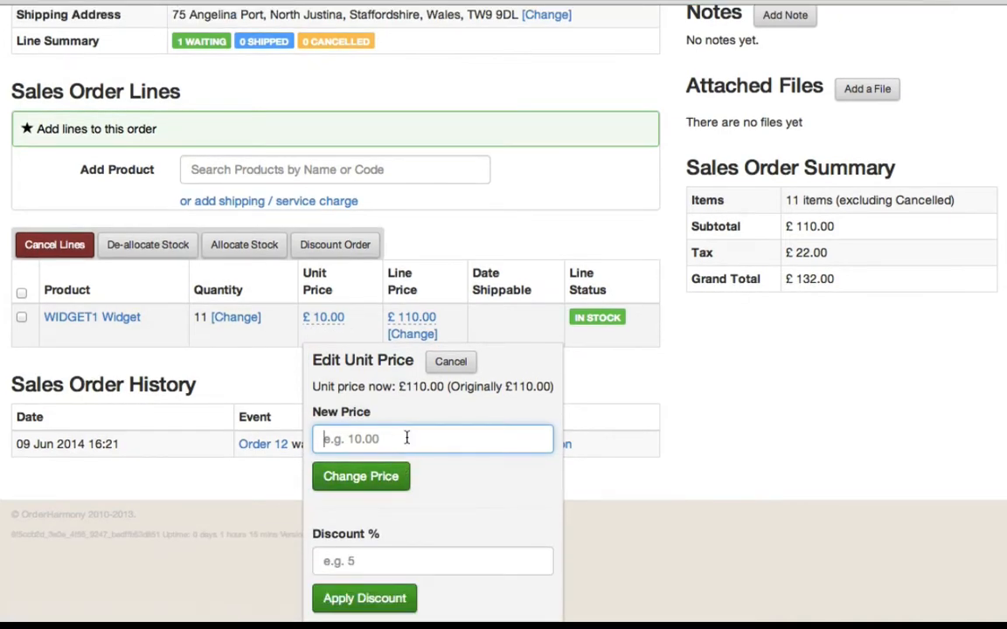
type("9")
key("Return")
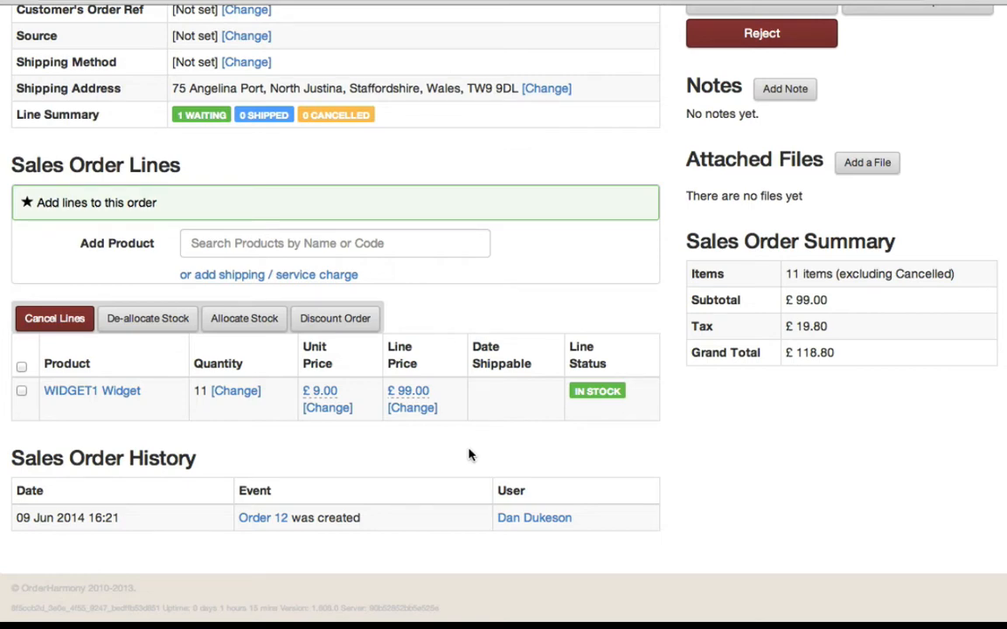
- Accept the sales order and create a shipment for it
scroll(470, 454, "up", 5)
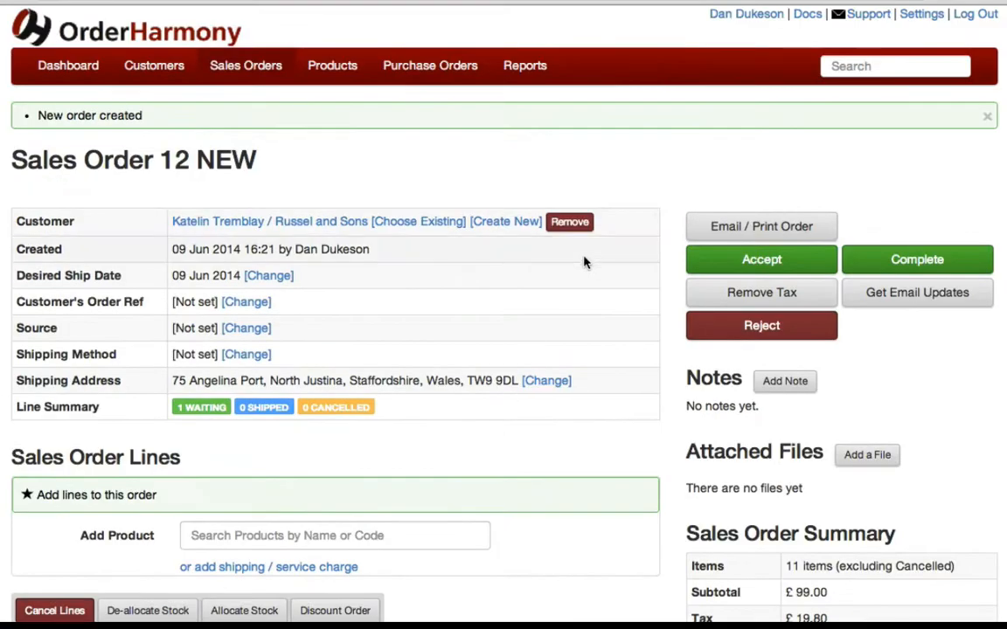
left_click(747, 261)
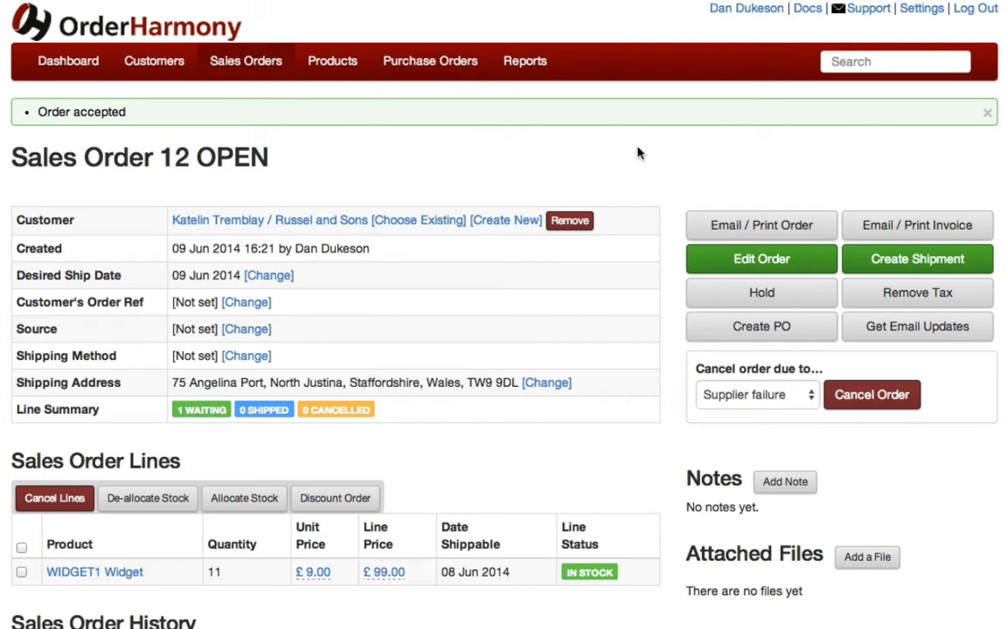
left_click(860, 272)
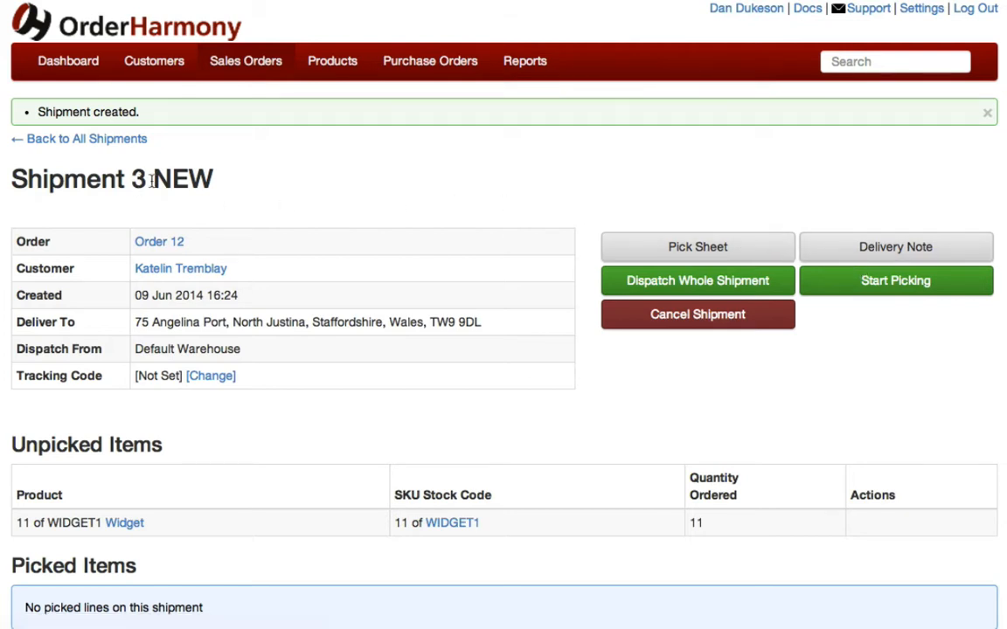
left_click_drag(151, 180, 247, 185)
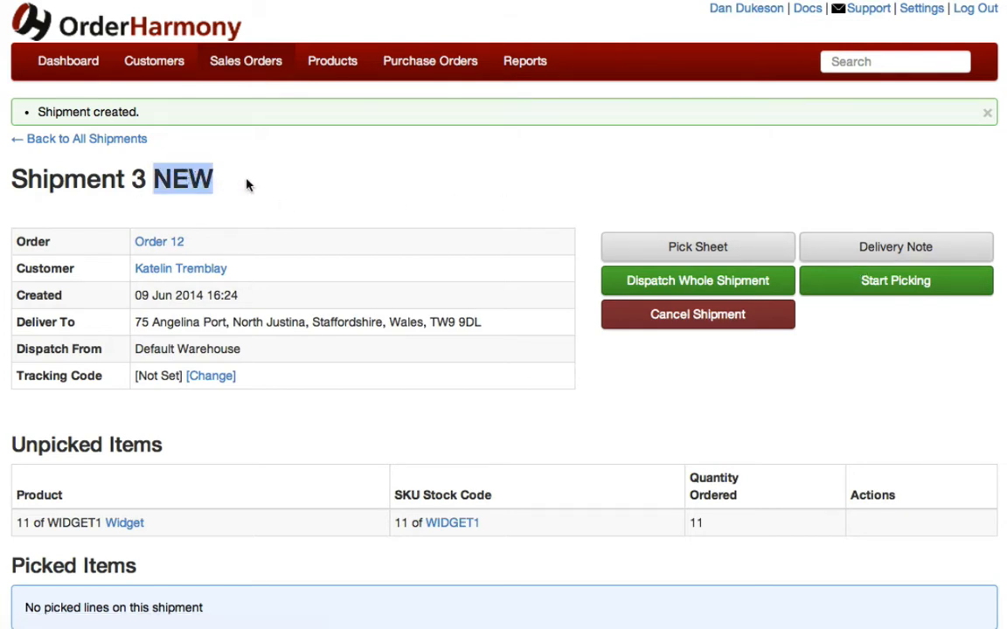
left_click(247, 184)
scroll(247, 186, "down", 1)
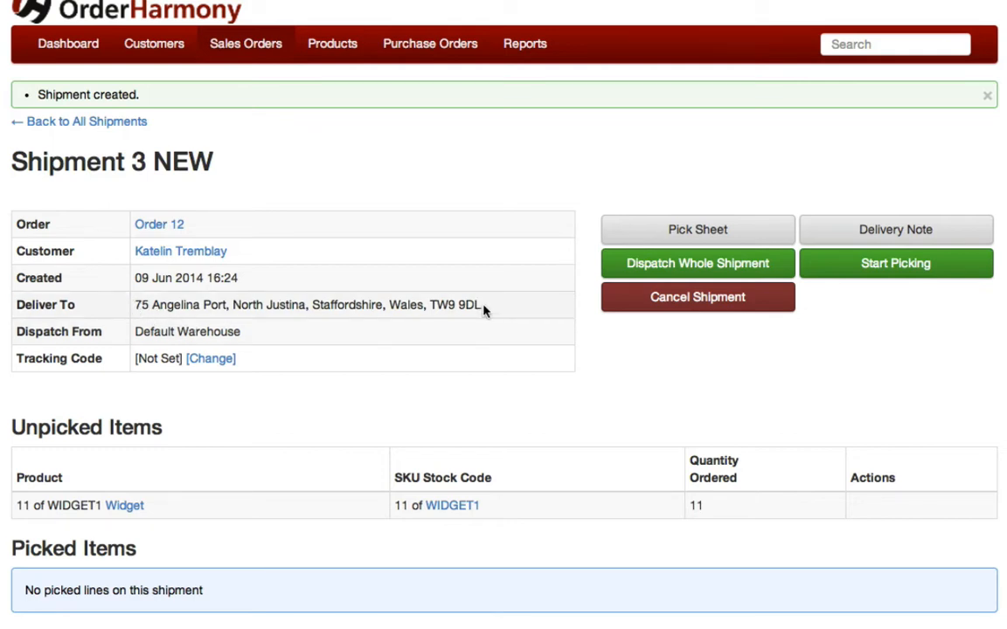
- Dispatch the whole shipment and review its picked items and shipment history
scroll(447, 285, "down", 1)
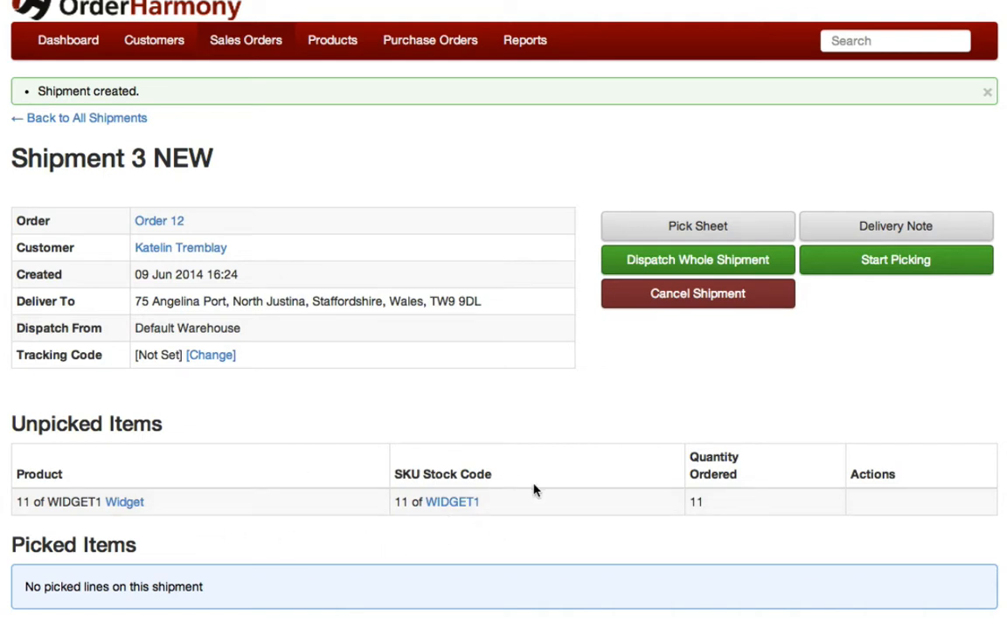
left_click(775, 260)
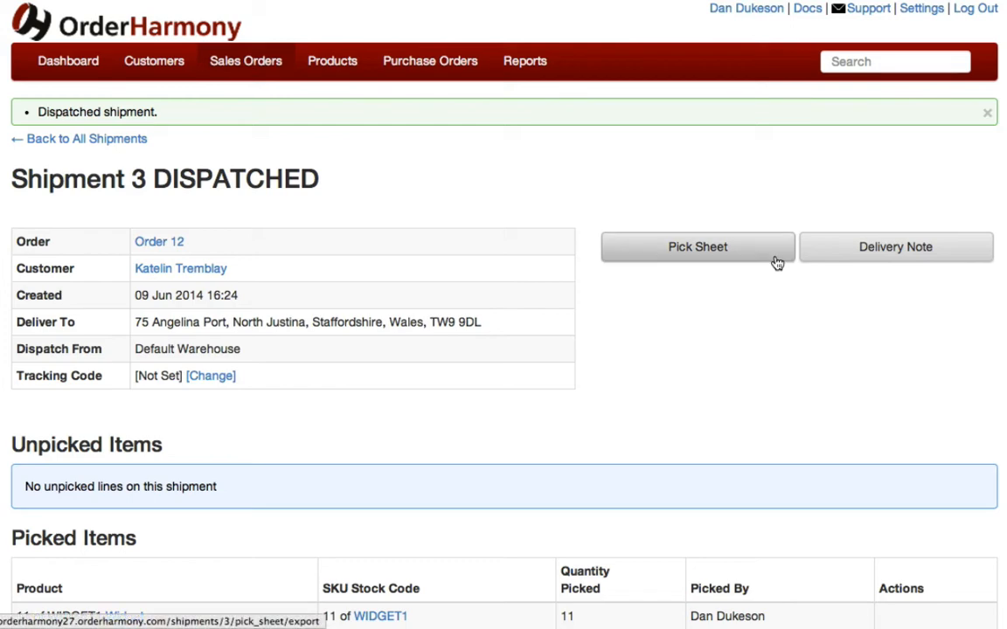
scroll(773, 275, "down", 1)
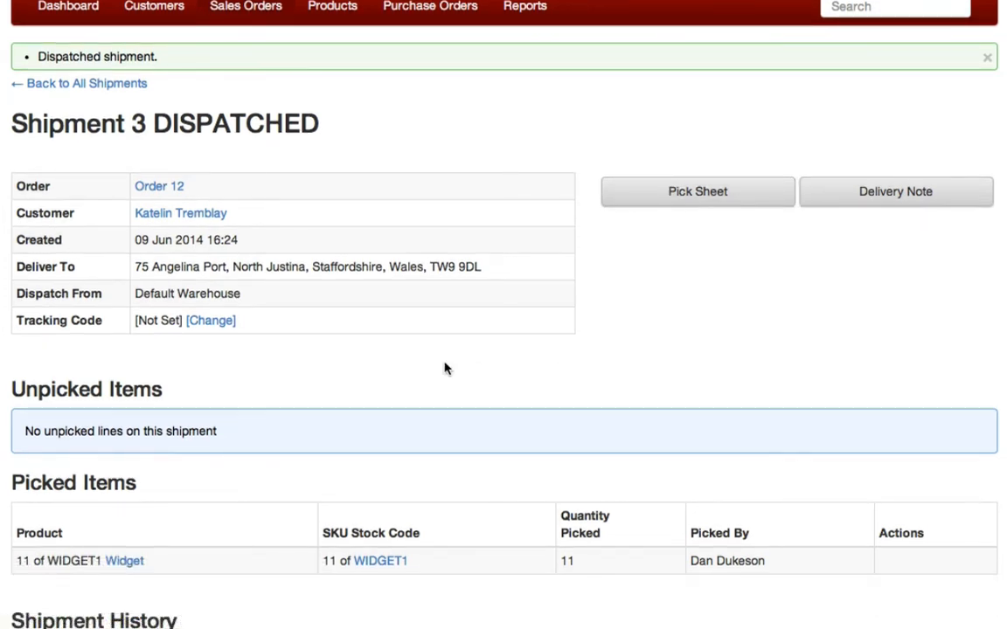
scroll(444, 368, "down", 3)
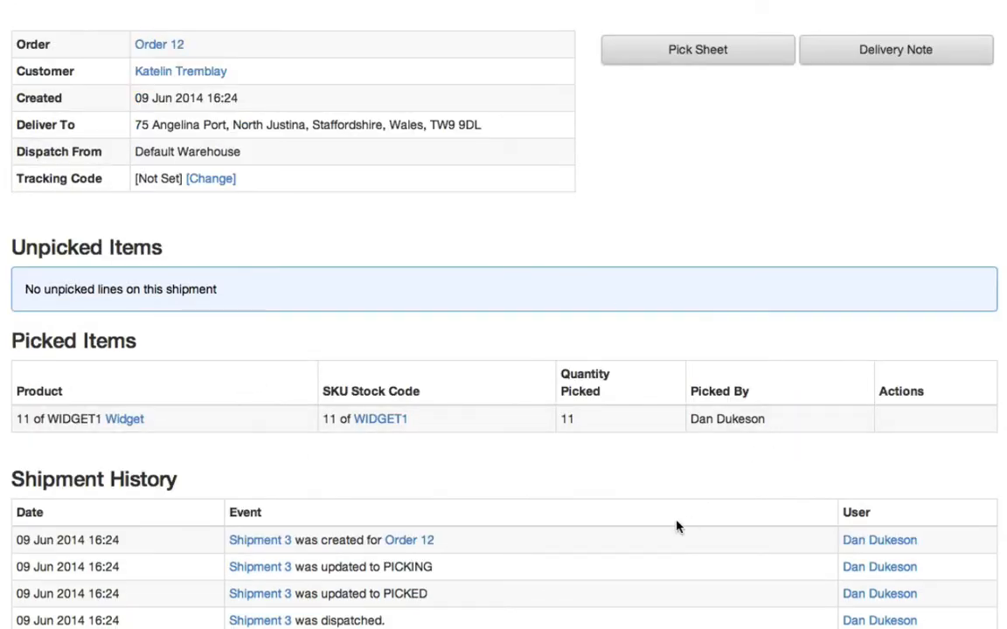
scroll(676, 526, "down", 1)
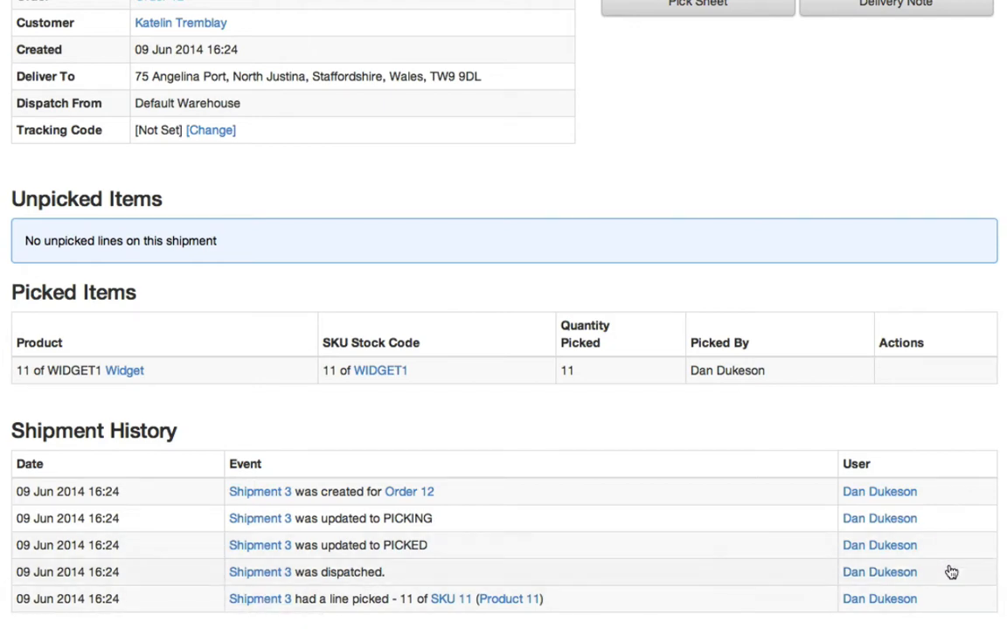
- View the shipment's delivery note, including its addresses, shipment lines and email recipient, and close it without sending
scroll(951, 573, "up", 5)
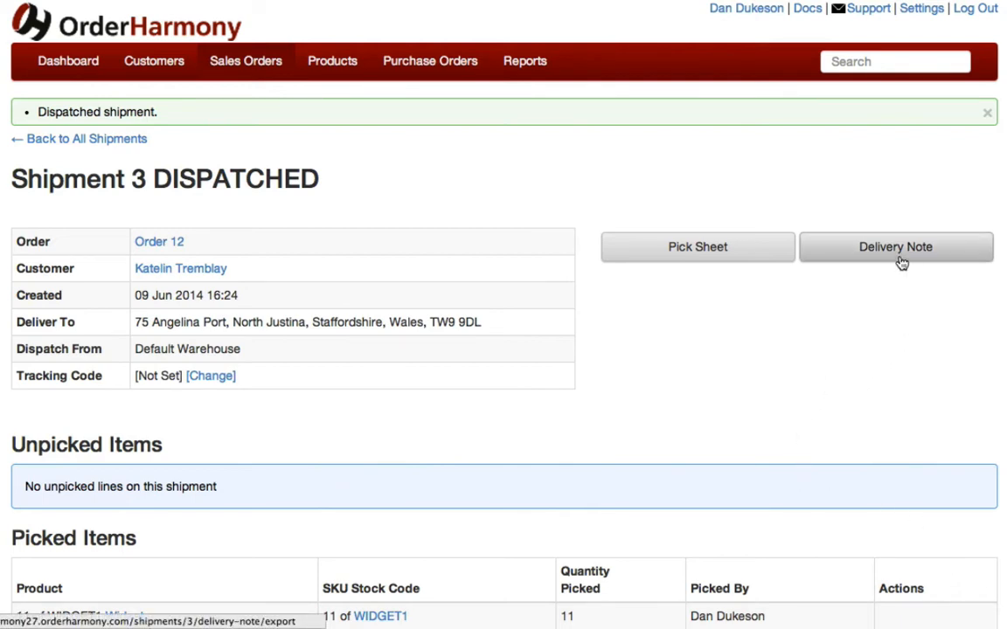
left_click(836, 254)
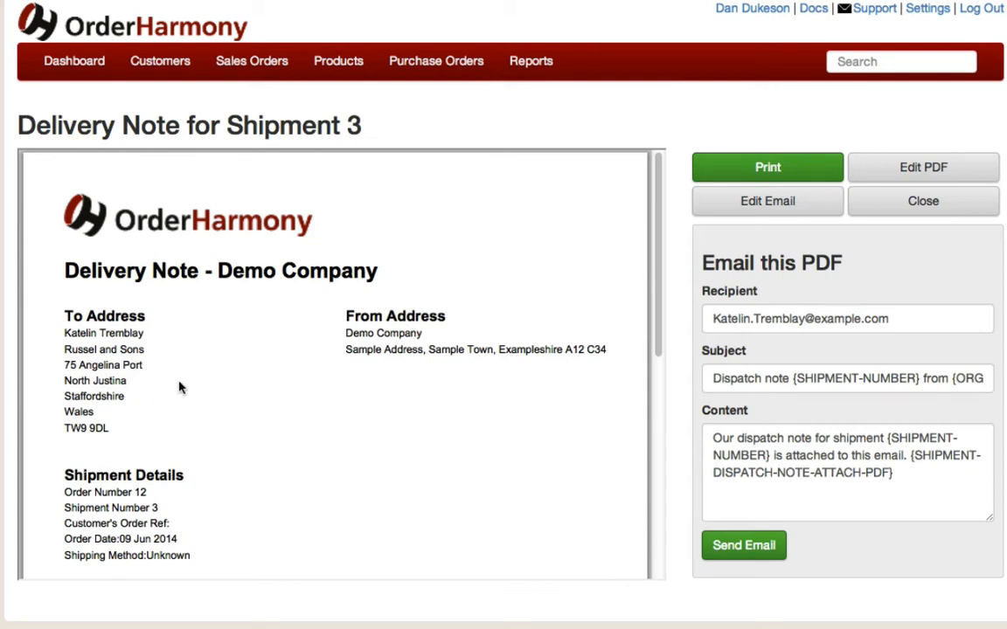
scroll(185, 387, "down", 1)
left_click_drag(662, 257, 660, 317)
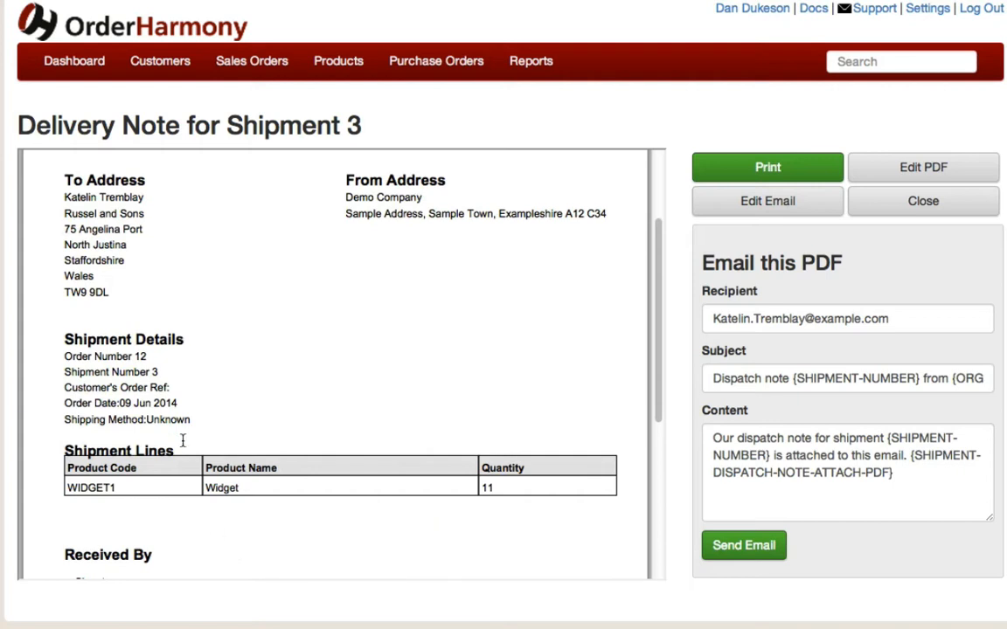
left_click_drag(661, 338, 659, 265)
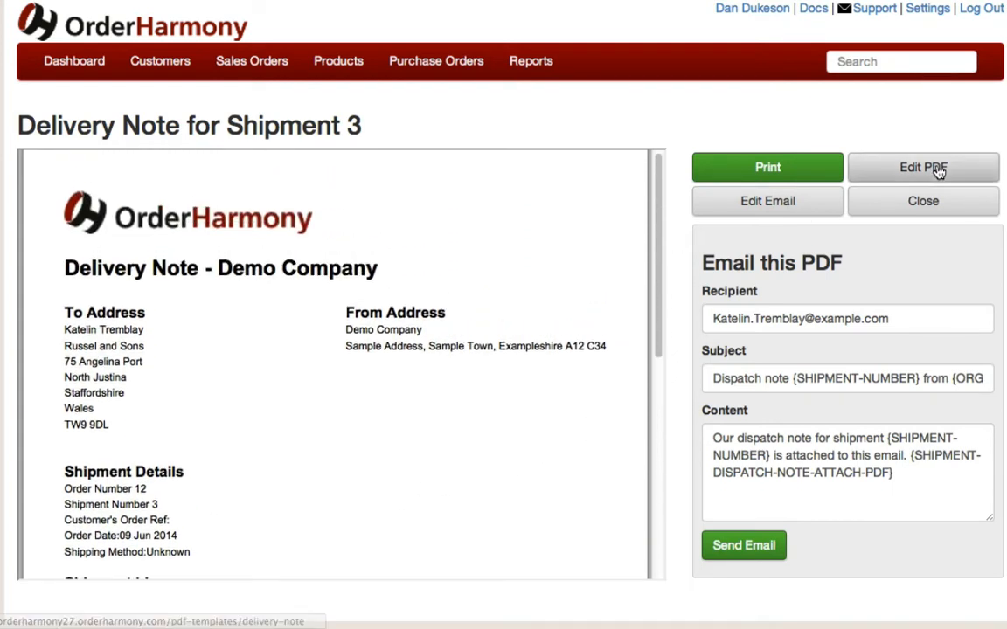
left_click(888, 315)
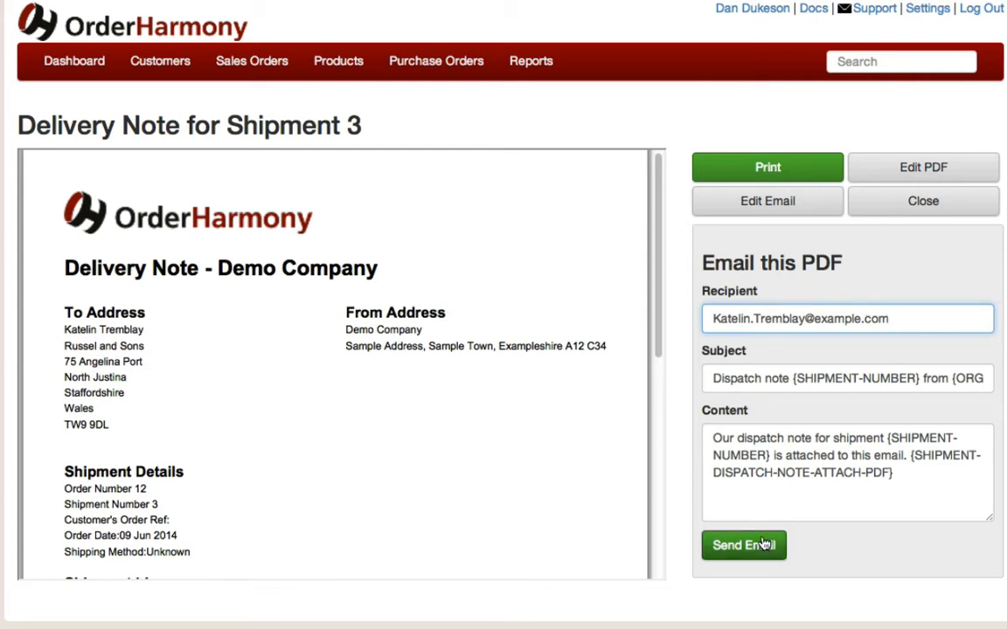
left_click(956, 209)
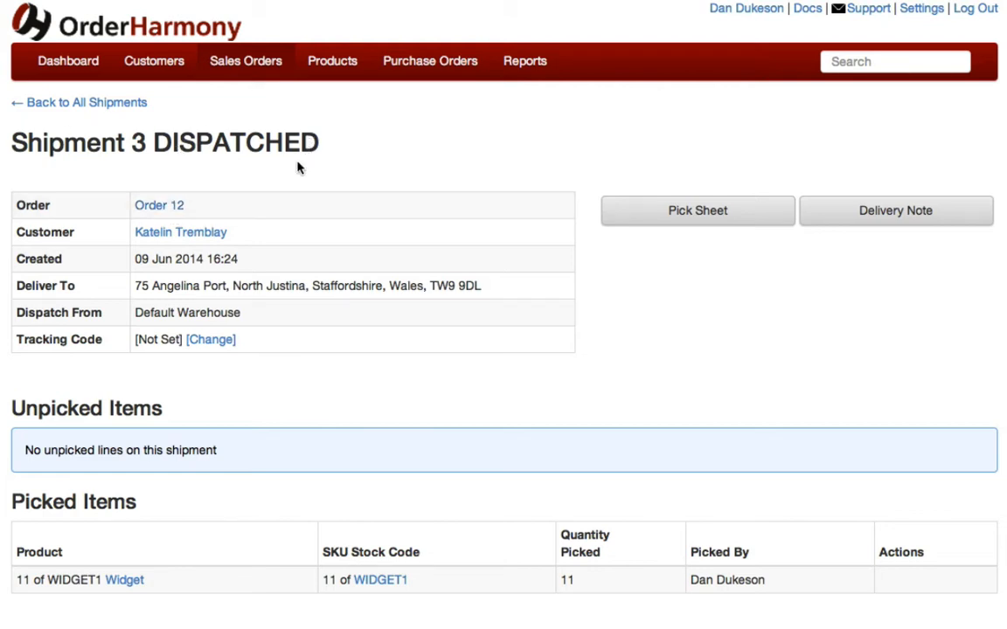
- Examine the dispatched shipment's sales order for its overall status, line status and order history
left_click(166, 208)
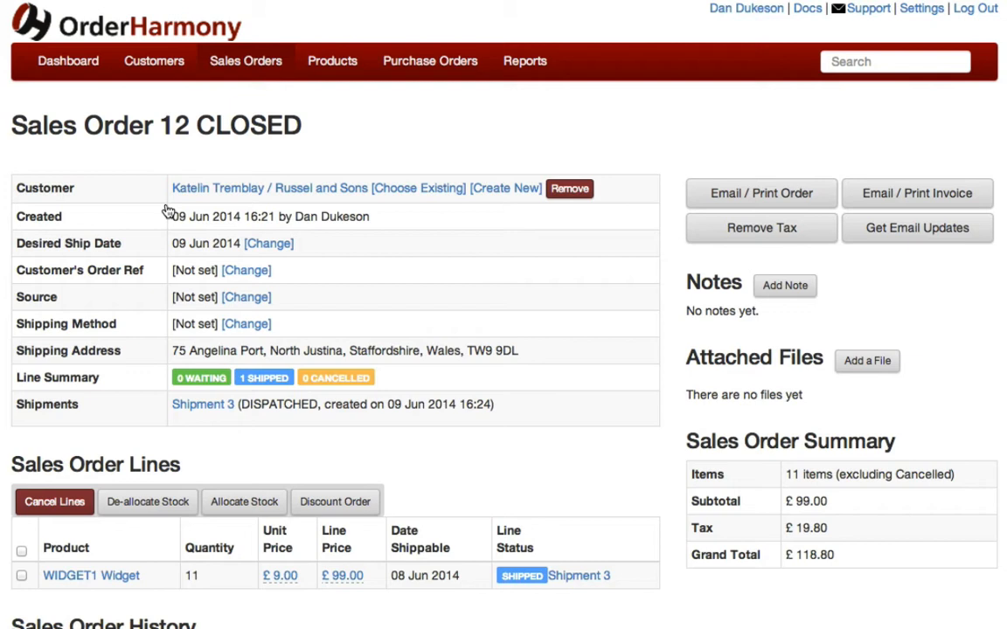
double_click(245, 121)
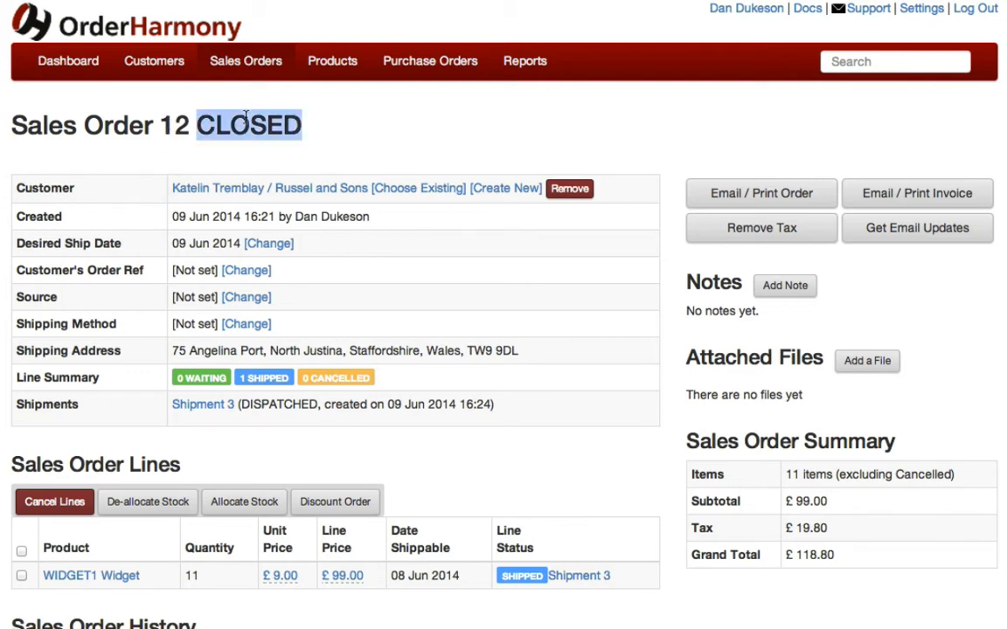
left_click(348, 123)
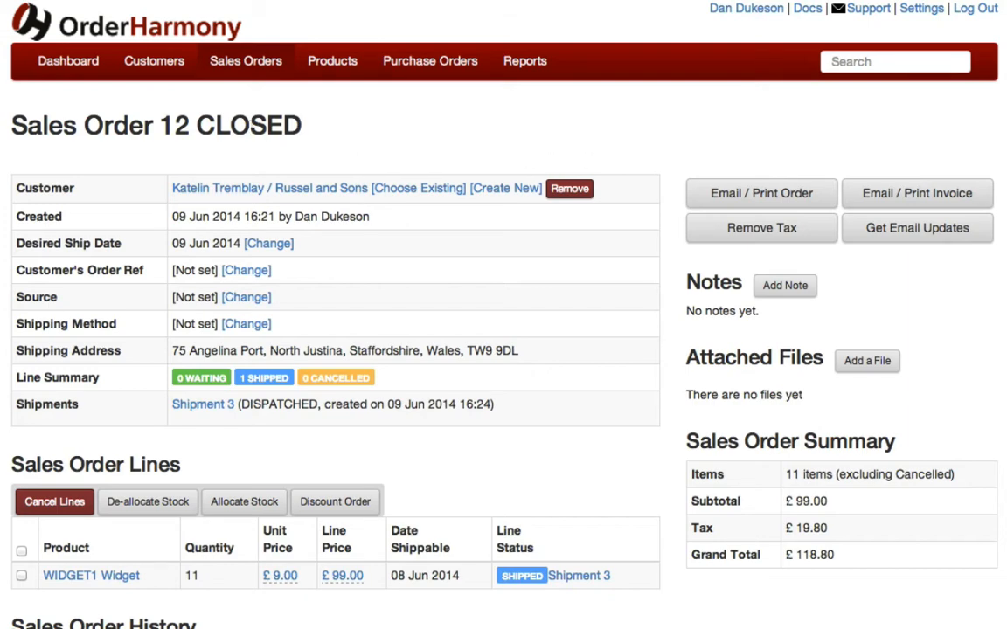
scroll(983, 278, "down", 4)
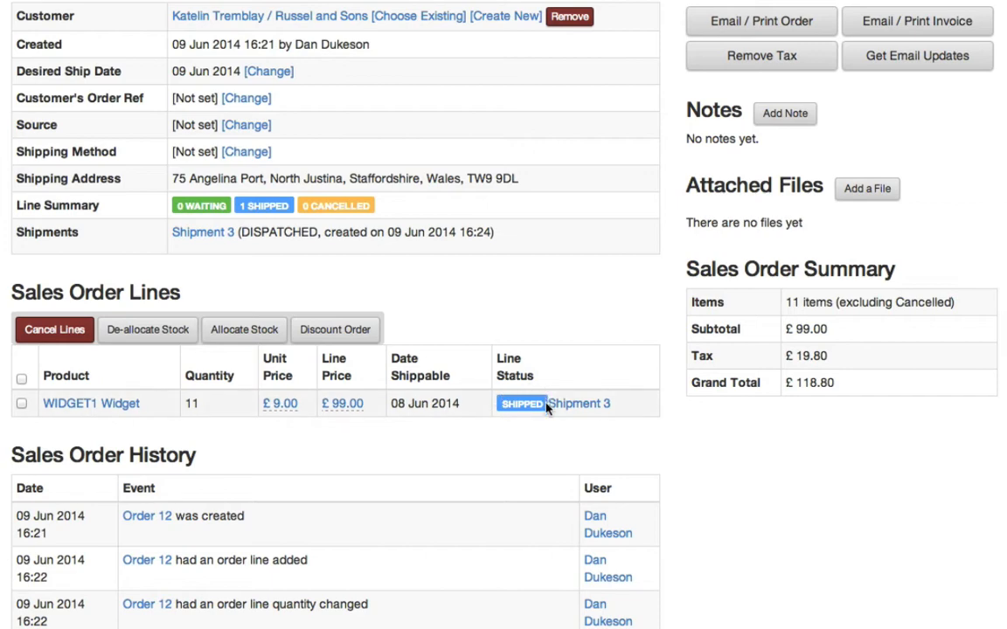
scroll(546, 407, "down", 5)
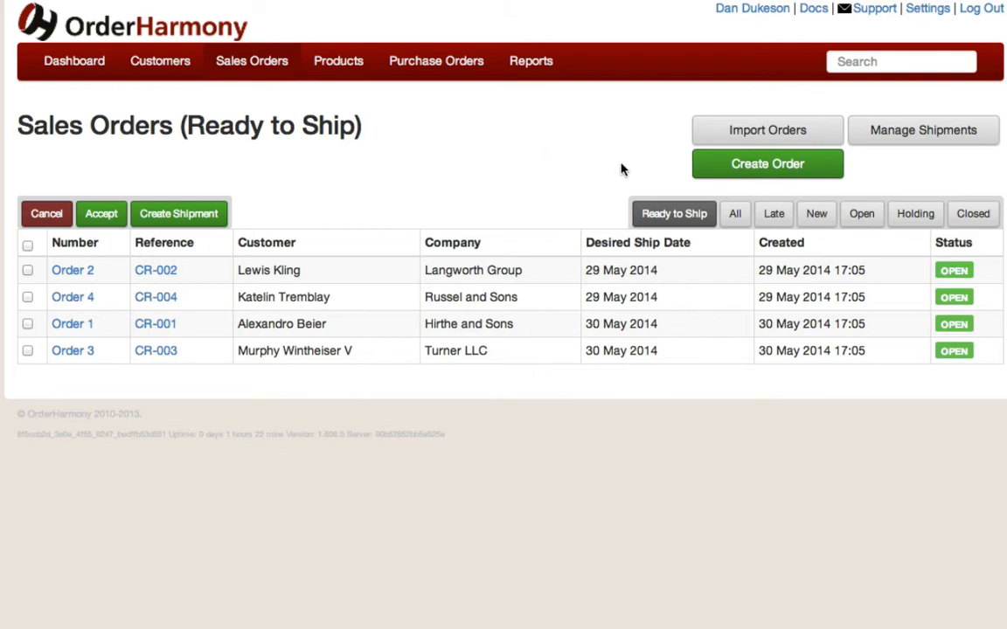
- Create a new sales order and assign the existing customer from Russel and Sons to it
left_click(725, 175)
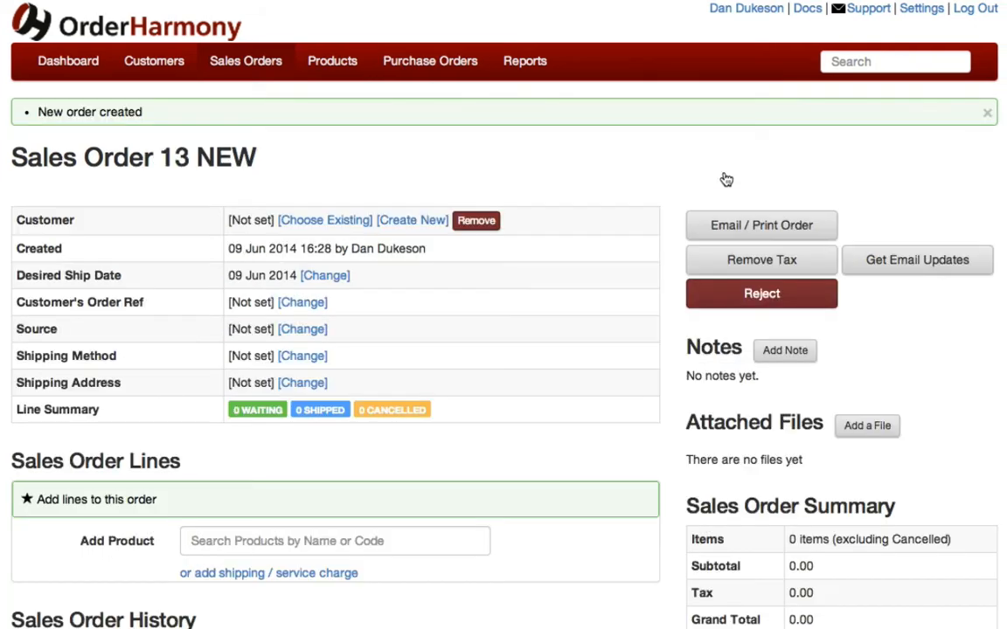
scroll(629, 173, "down", 1)
left_click(341, 176)
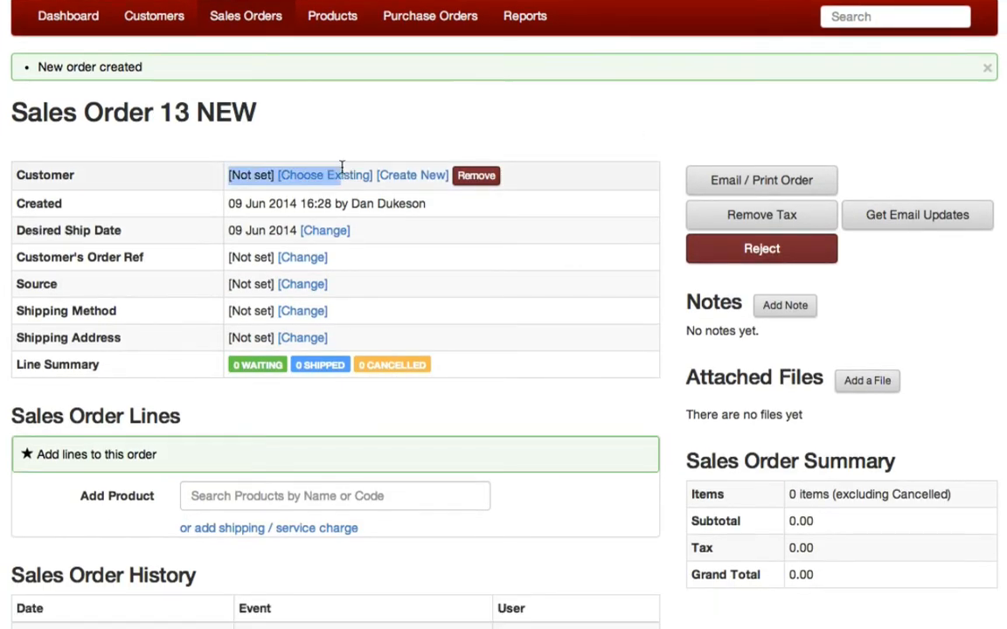
type("ka")
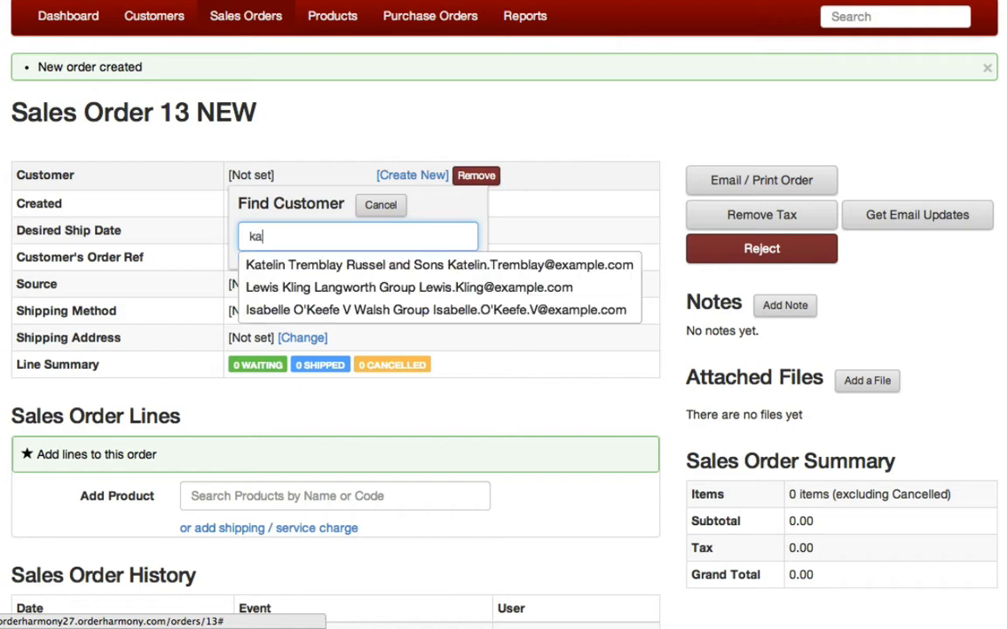
left_click(348, 264)
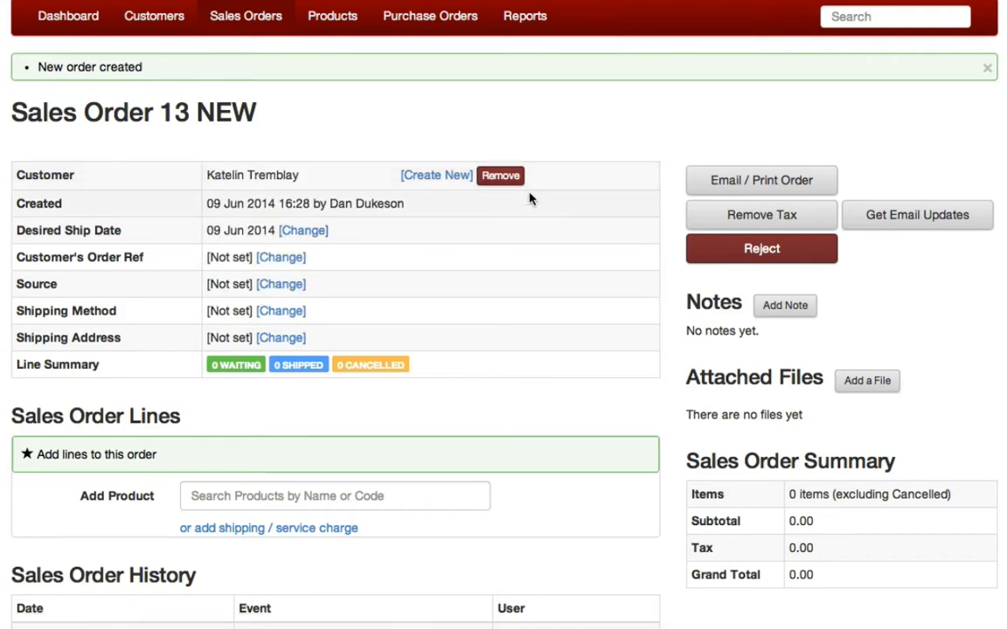
- Add the product WIDGET1 Widget to the new order with a quantity of 10
scroll(367, 351, "down", 3)
left_click(371, 385)
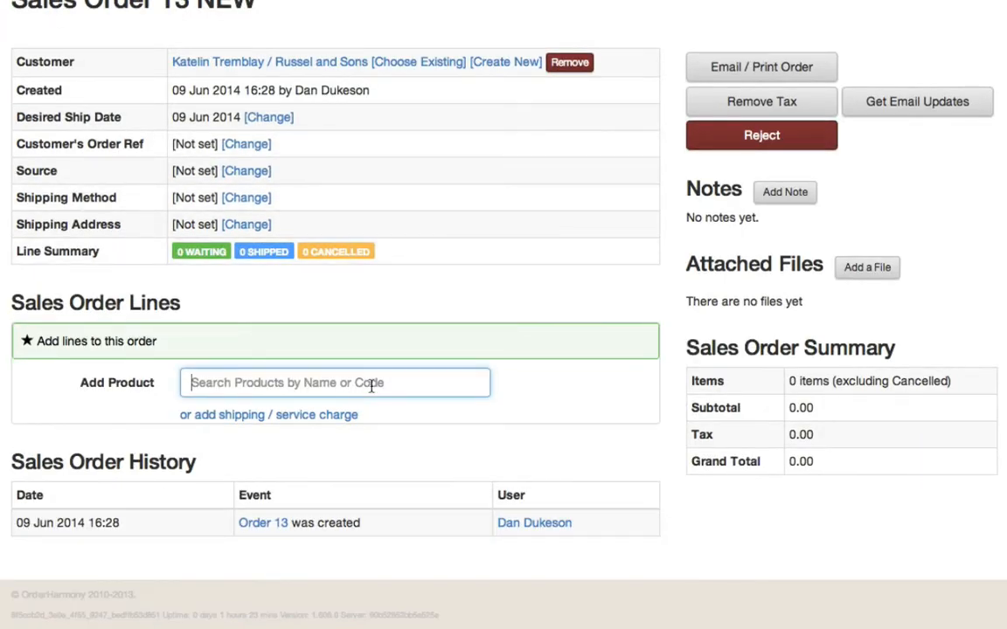
type("i")
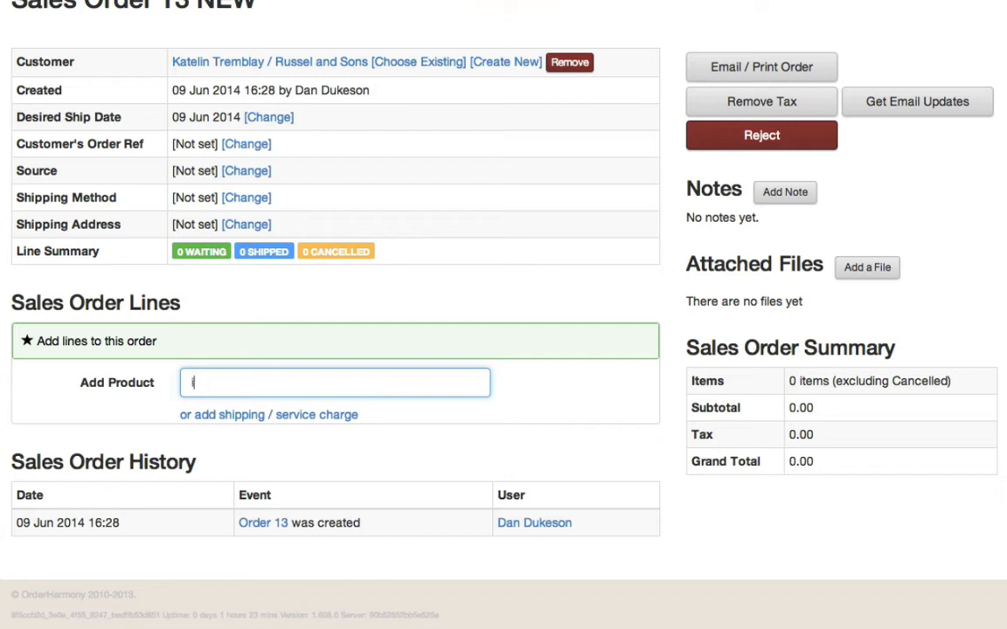
key("BackSpace")
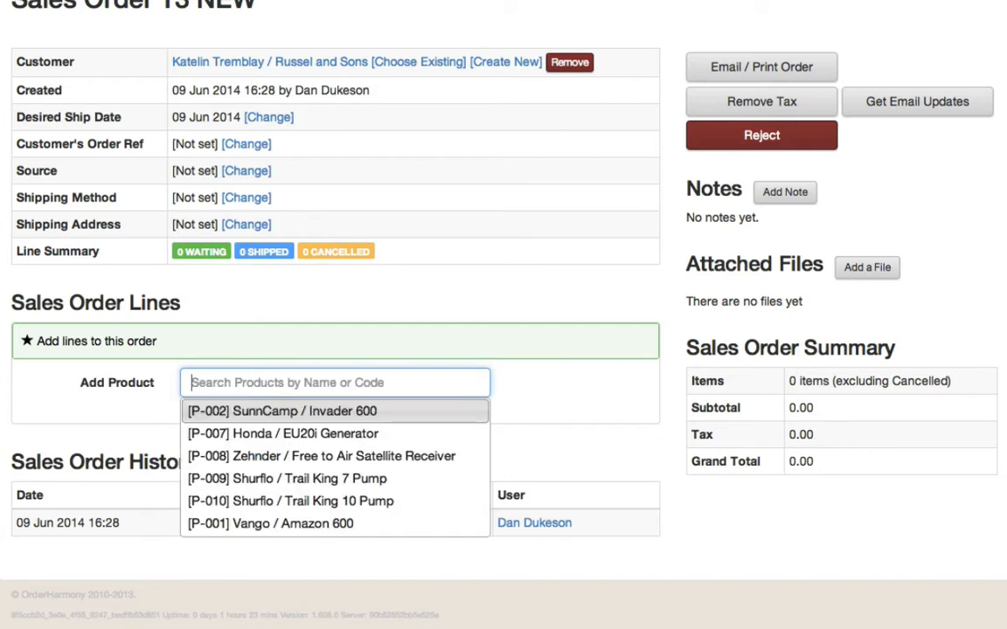
type("wid")
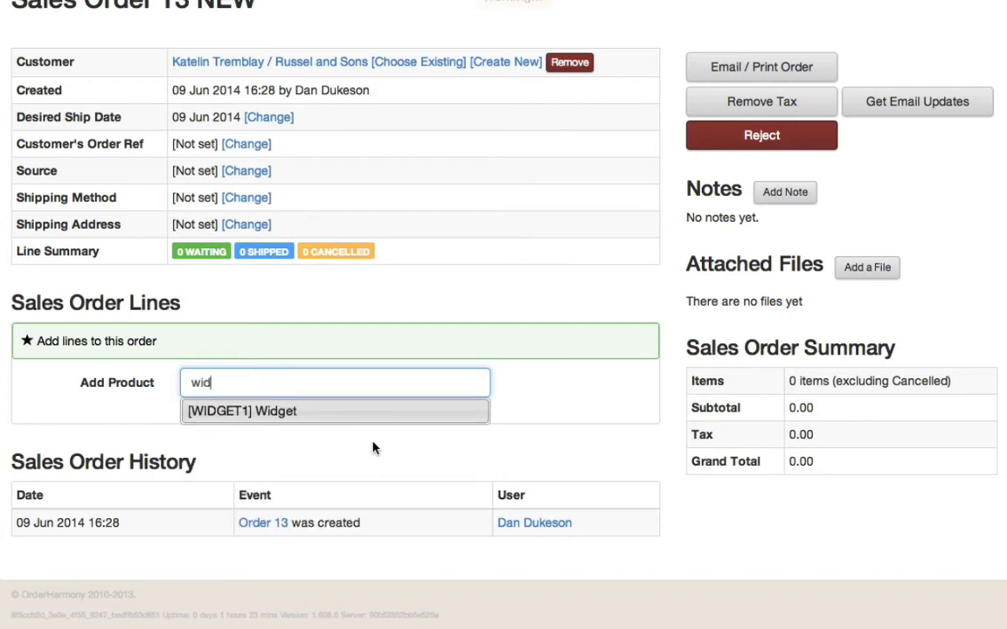
left_click(350, 410)
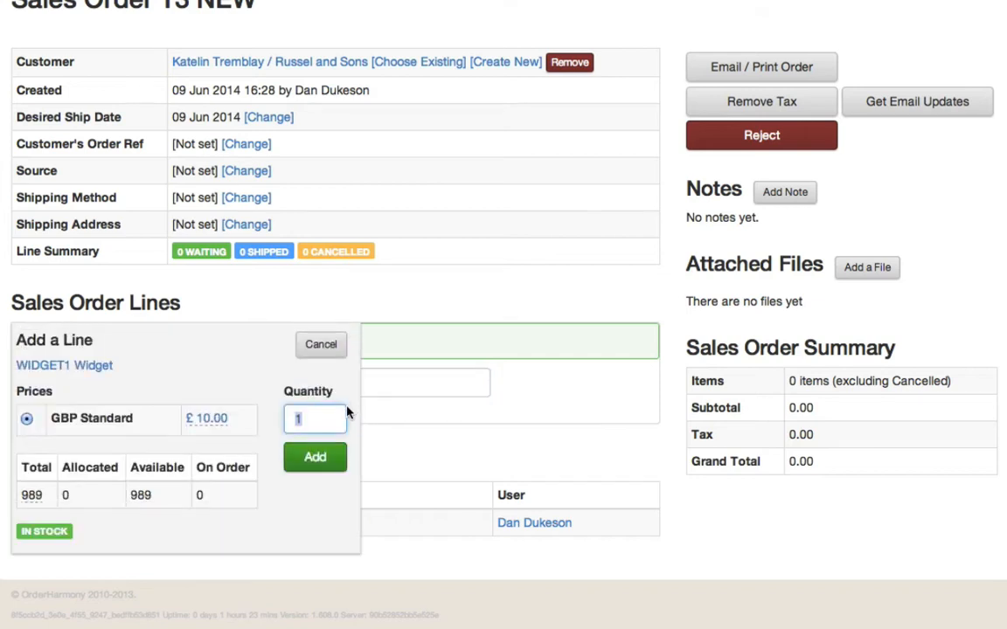
type("10")
left_click(310, 456)
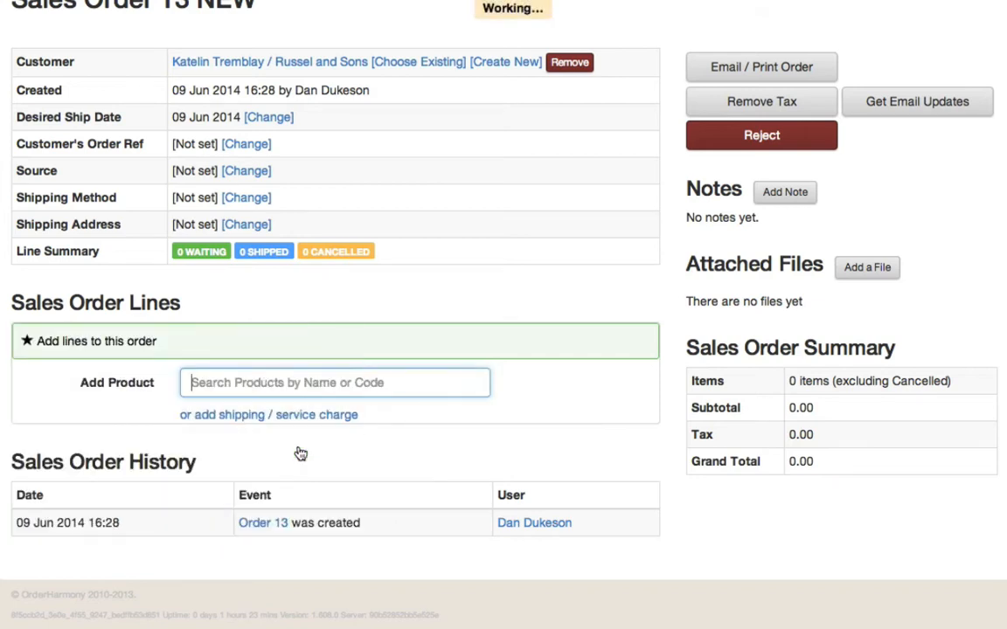
- Add the product P-001 Vango Amazon 600 to the order with a quantity of 5 and check the order lines
type("ama")
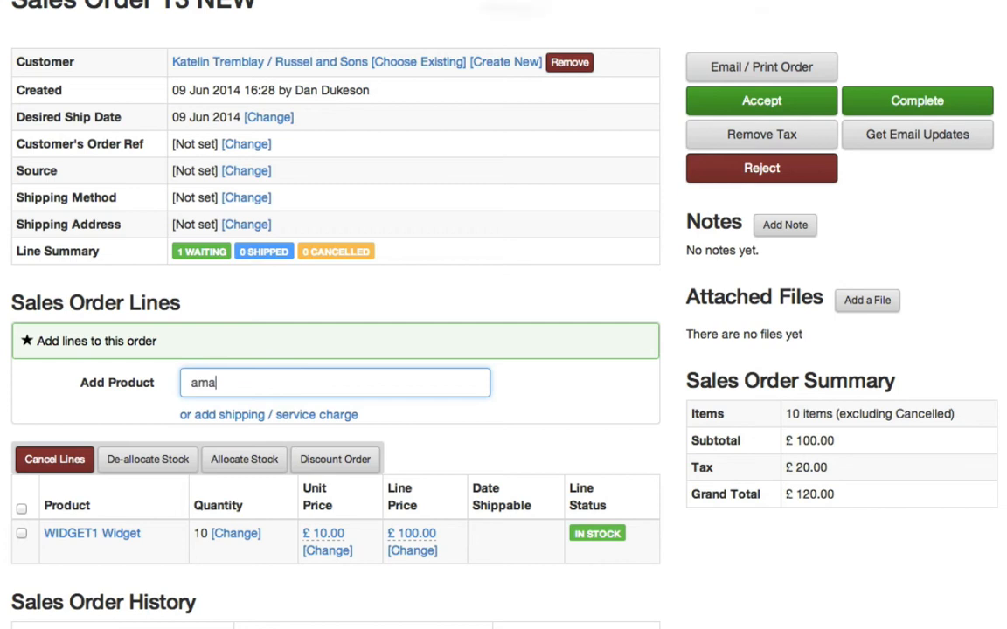
left_click(311, 411)
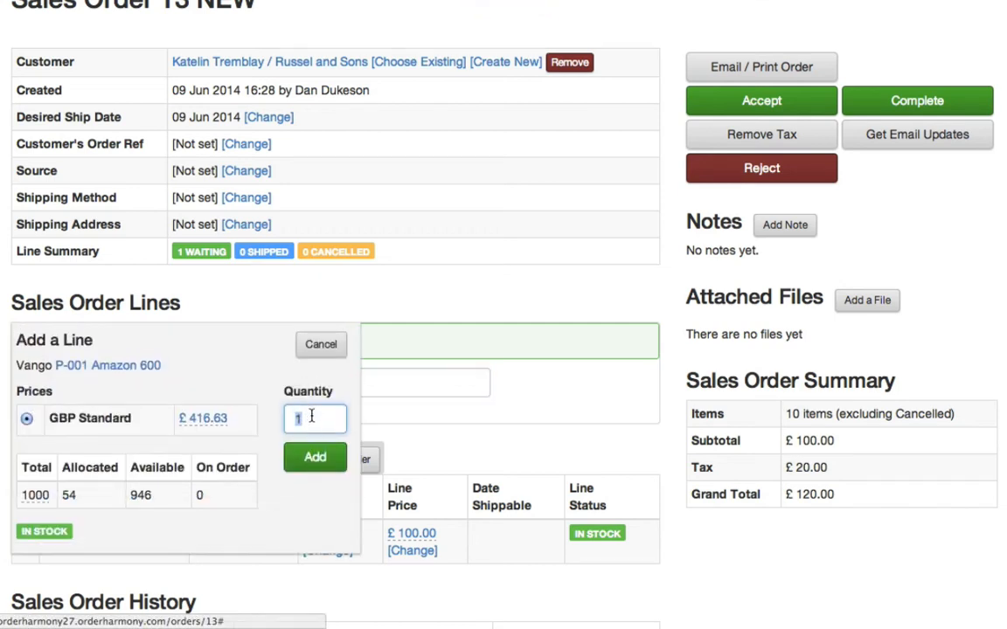
type("5")
key("Return")
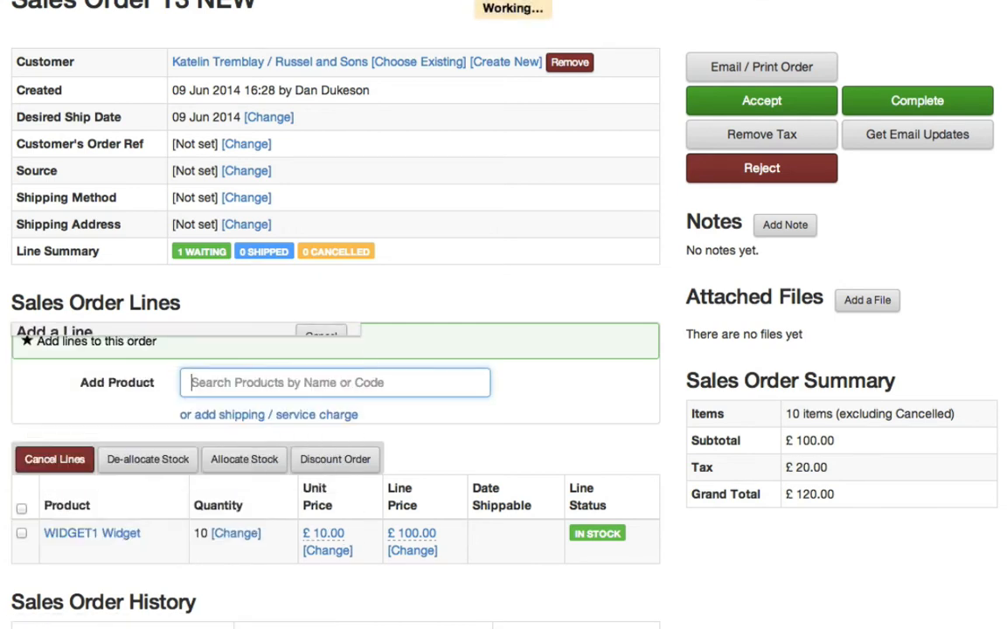
scroll(388, 382, "down", 1)
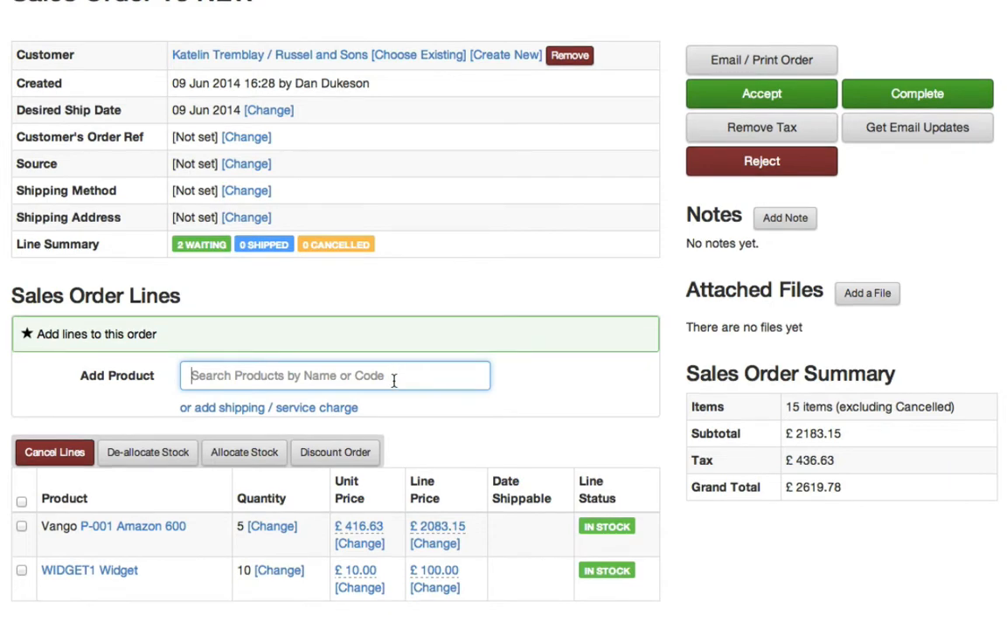
scroll(394, 381, "down", 2)
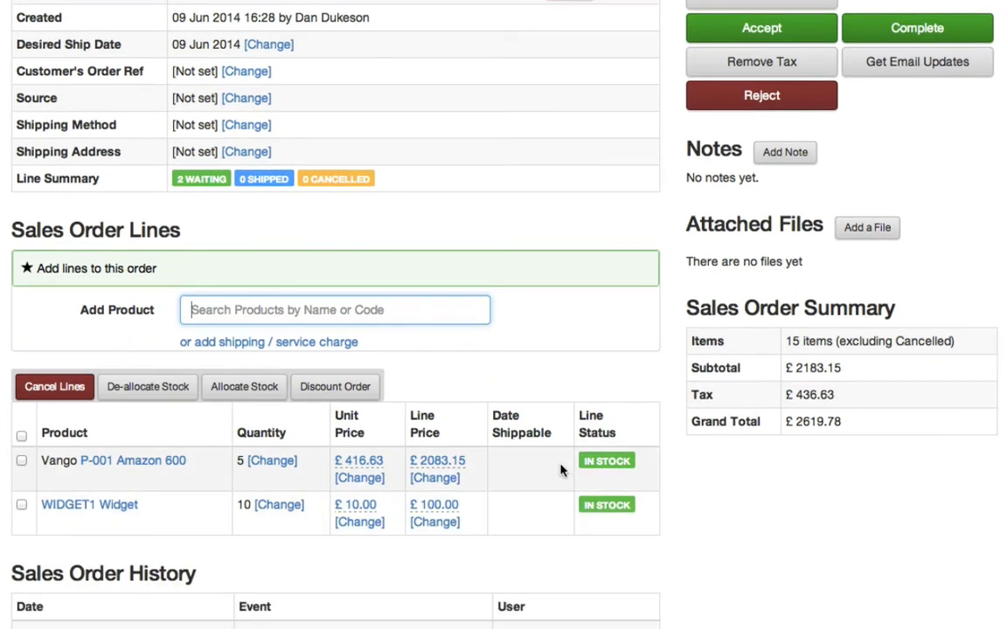
- Accept the two-line sales order and create a shipment for its Widget and Amazon 600 lines
scroll(560, 470, "up", 3)
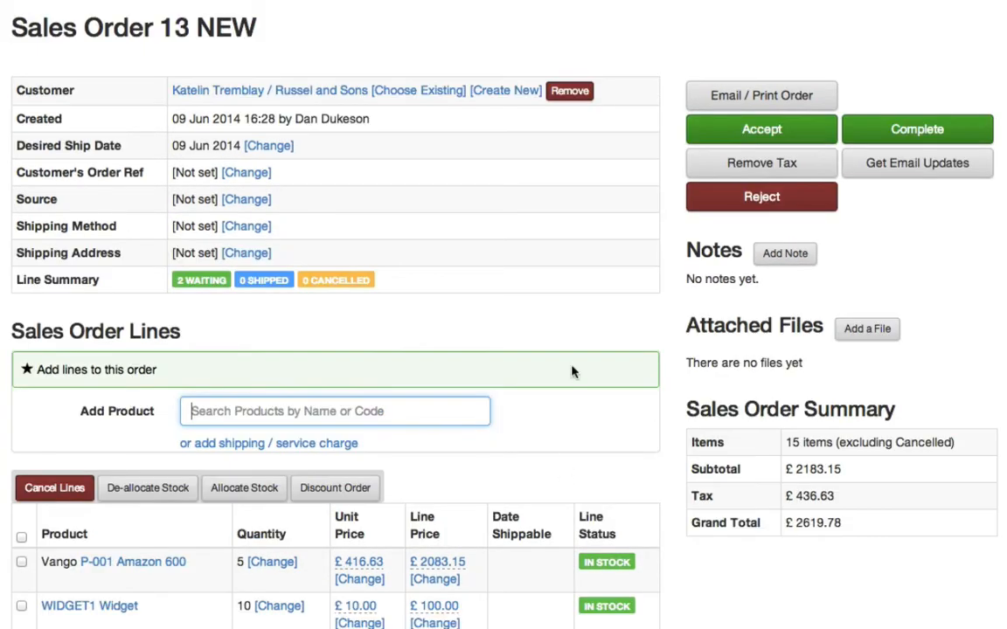
left_click(703, 143)
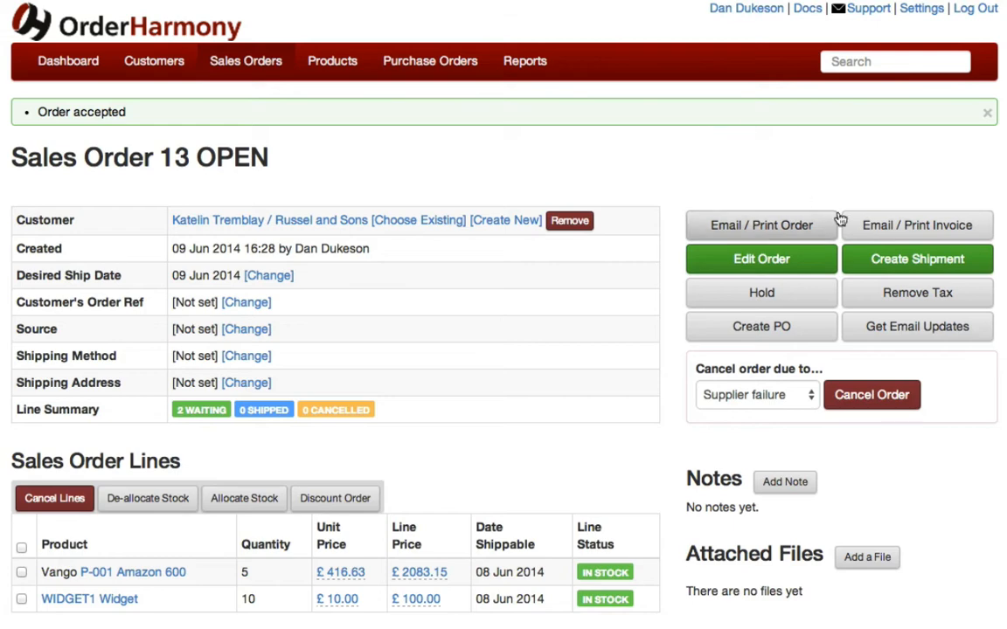
left_click(871, 258)
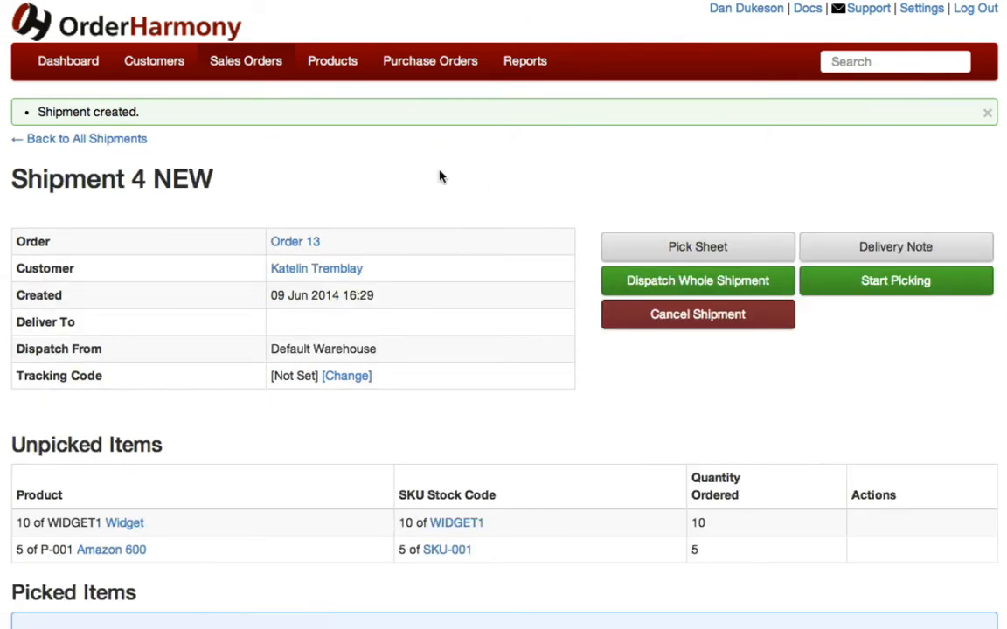
scroll(438, 177, "down", 4)
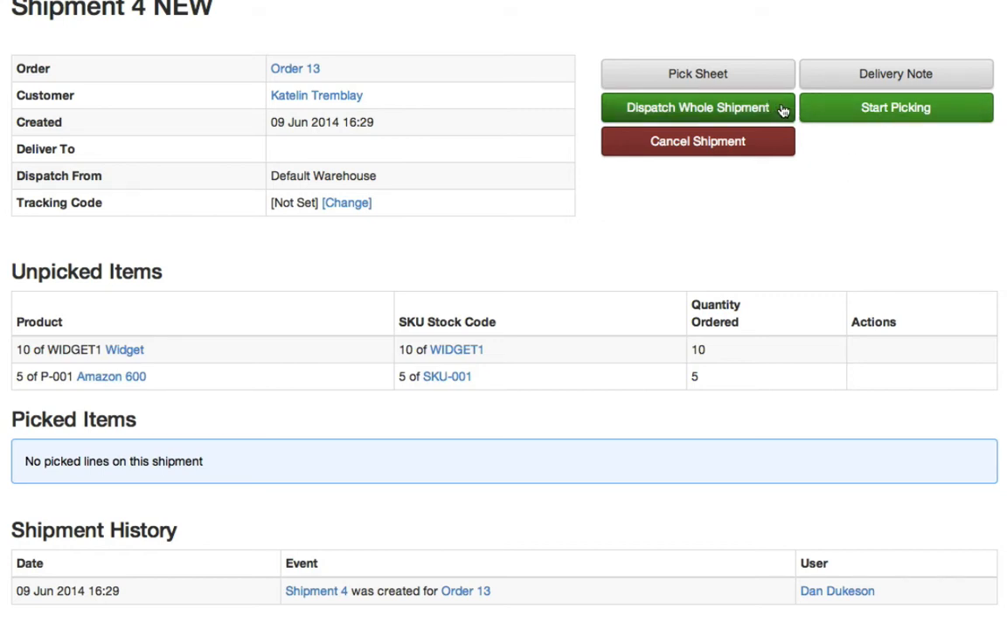
- Start picking the new shipment and pick 10 of WIDGET1 Widget from the Default Bin
left_click(837, 112)
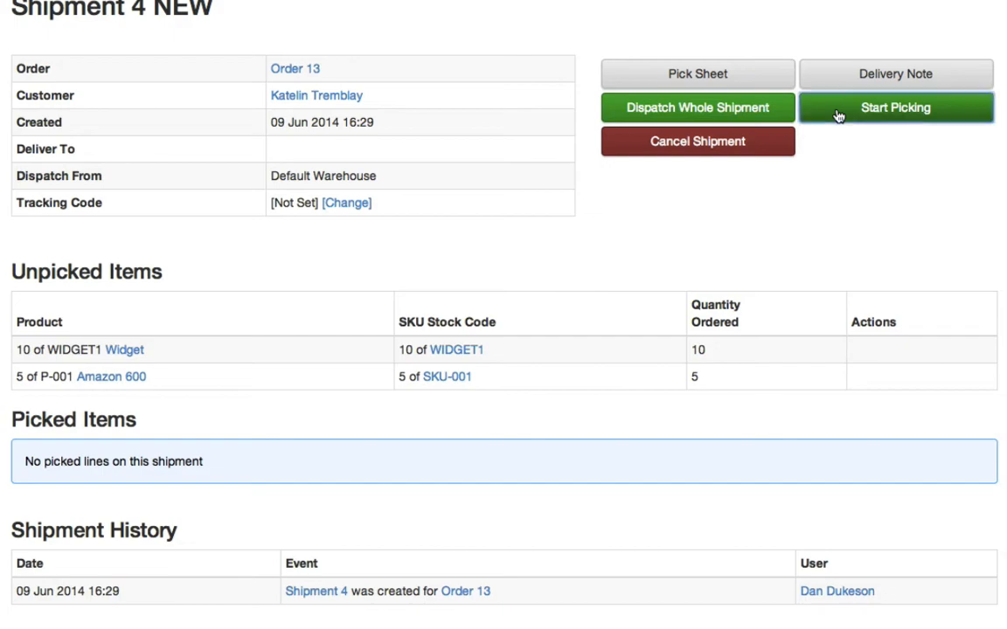
scroll(769, 204, "down", 2)
scroll(769, 204, "down", 1)
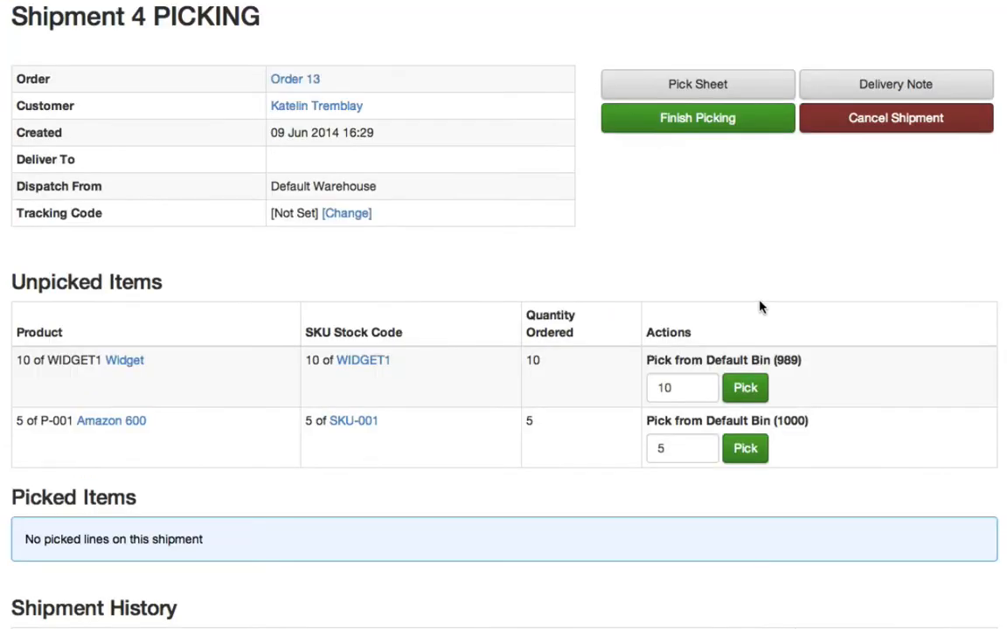
left_click(757, 393)
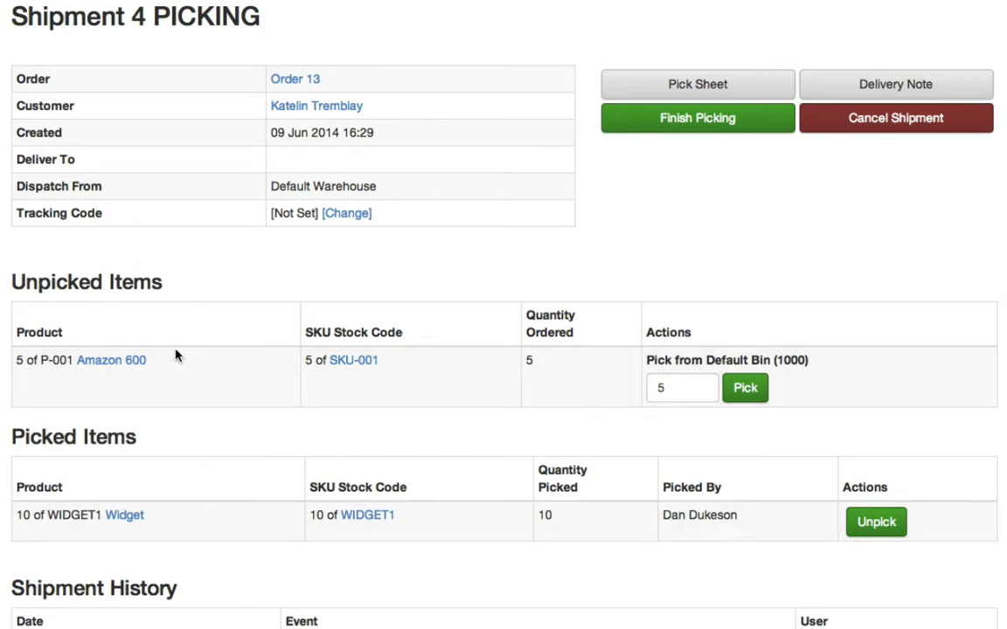
- Finish picking the shipment and dispatch it anyway without the unpicked Amazon 600 line
left_click(735, 125)
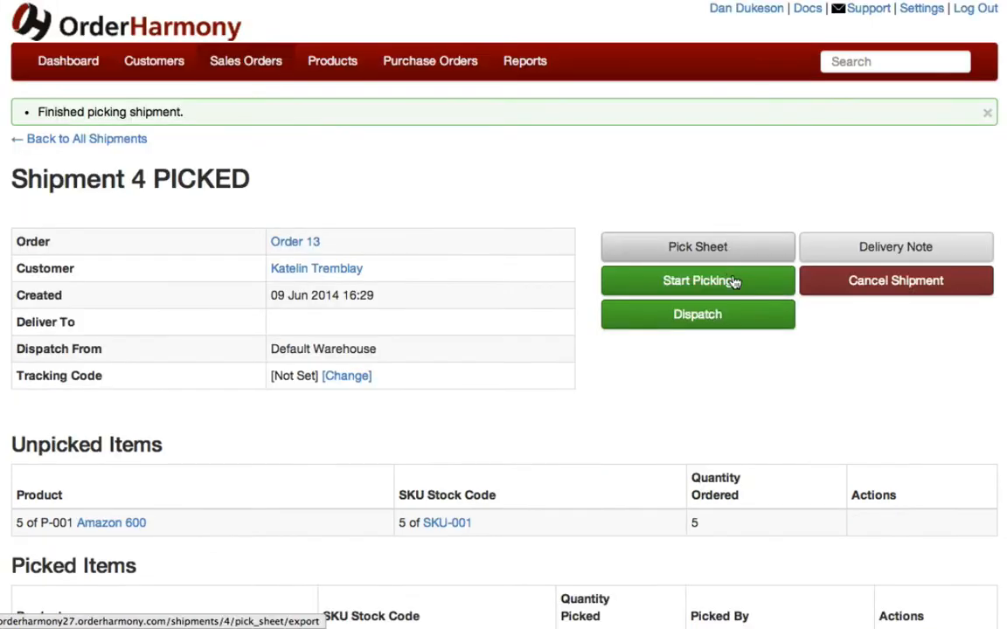
left_click(734, 315)
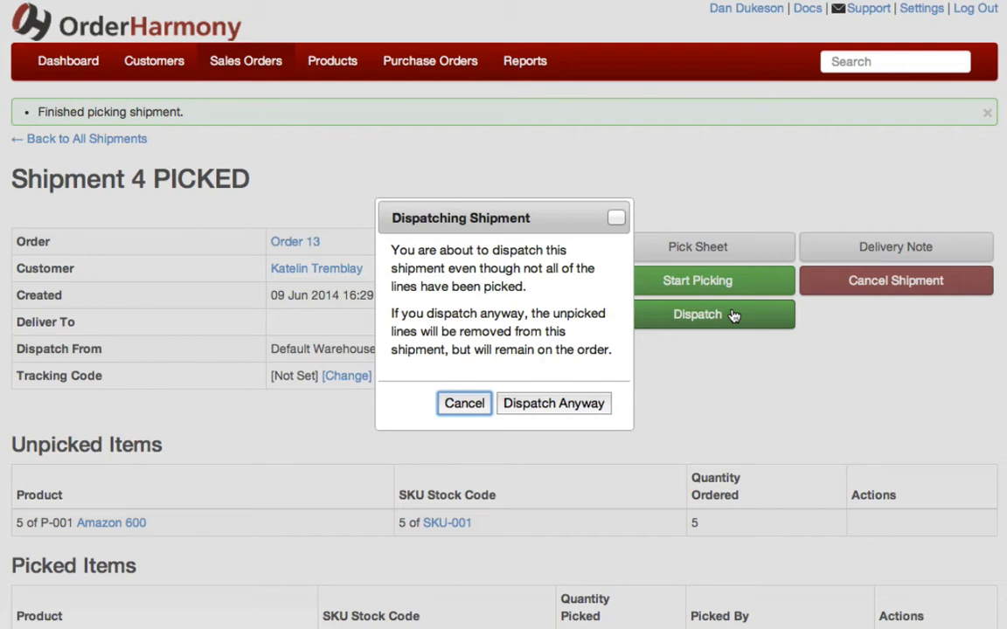
left_click(592, 407)
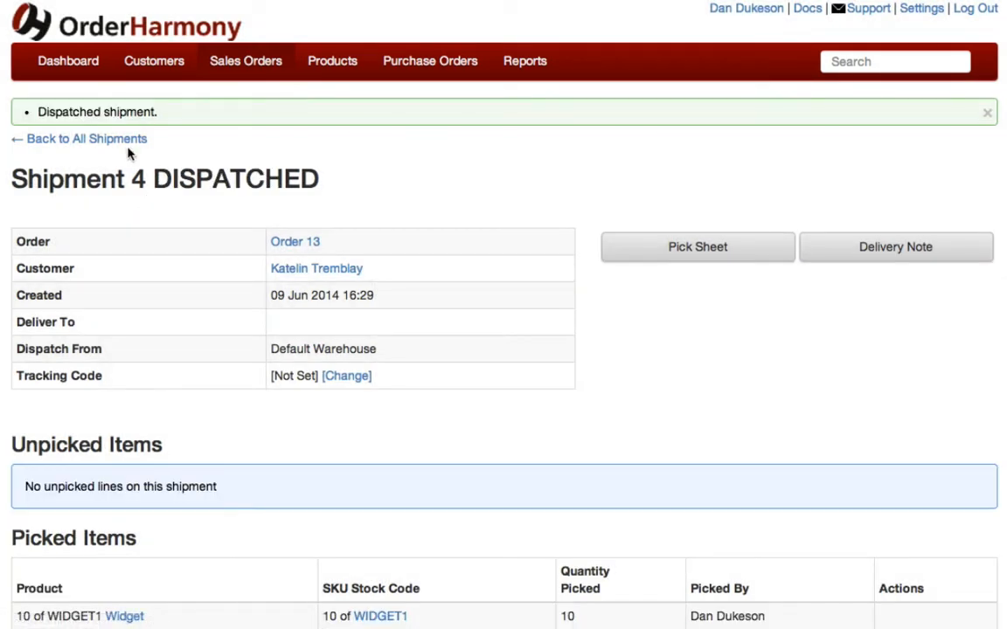
- Return to the shipment's sales order and create a second shipment for the remaining Amazon 600 line
left_click(298, 243)
scroll(456, 251, "down", 1)
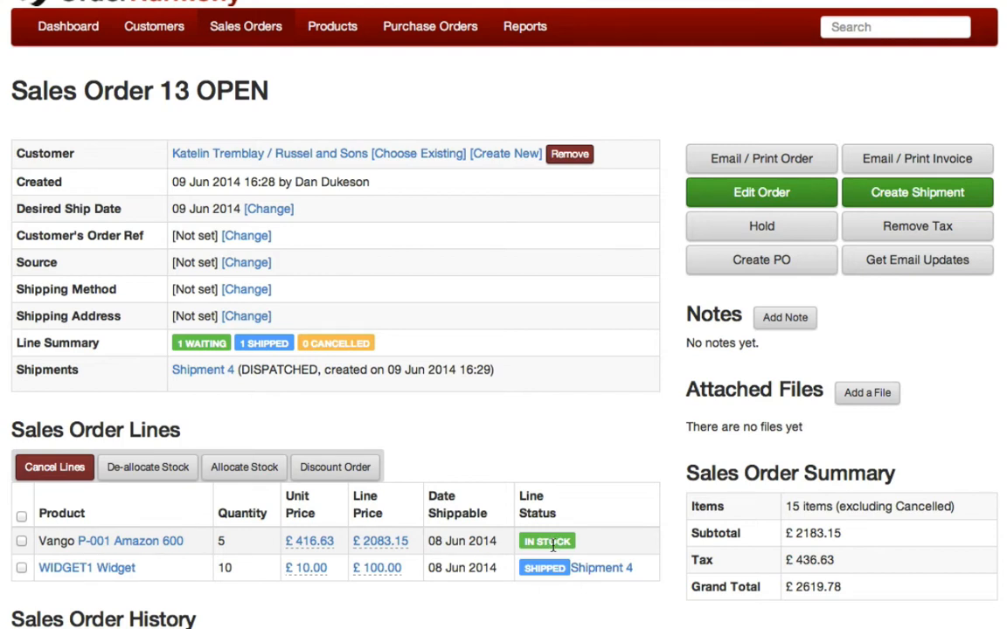
left_click(864, 194)
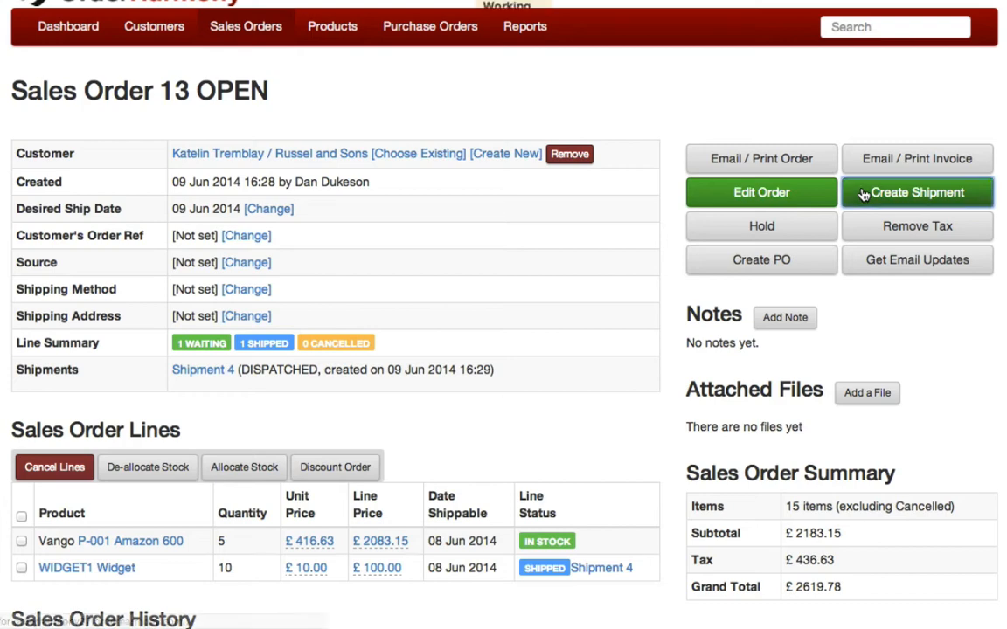
- Start picking the second shipment and pick 5 of P-001 Amazon 600 from the Default Bin
scroll(665, 234, "down", 2)
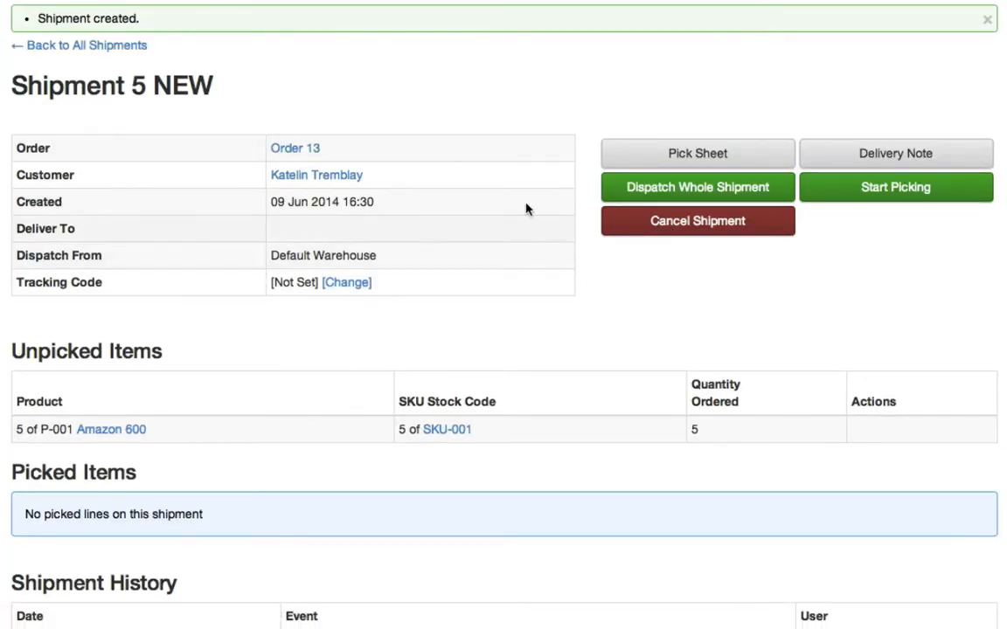
left_click(869, 194)
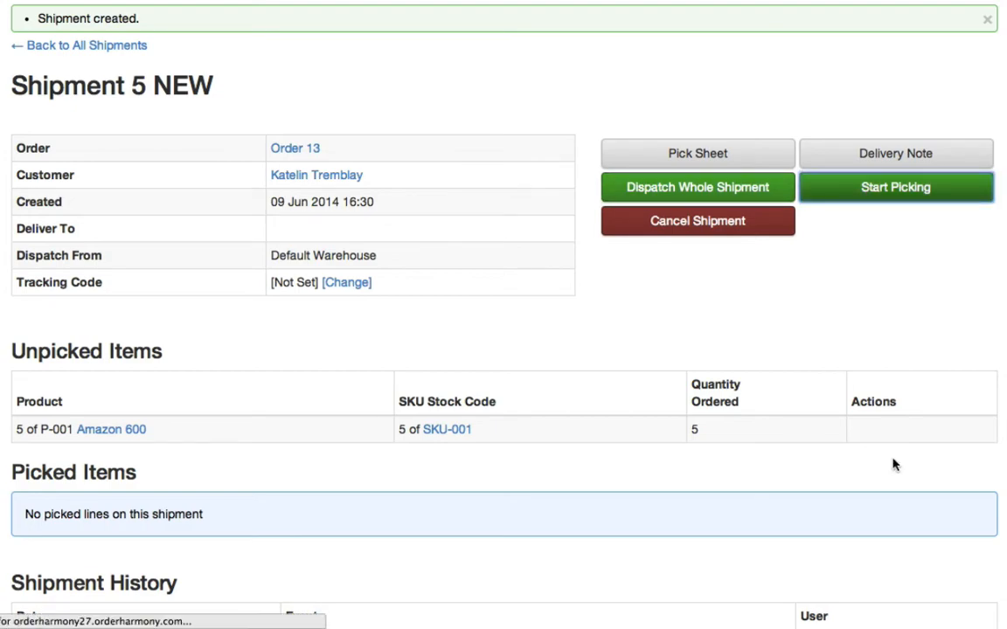
scroll(892, 463, "down", 3)
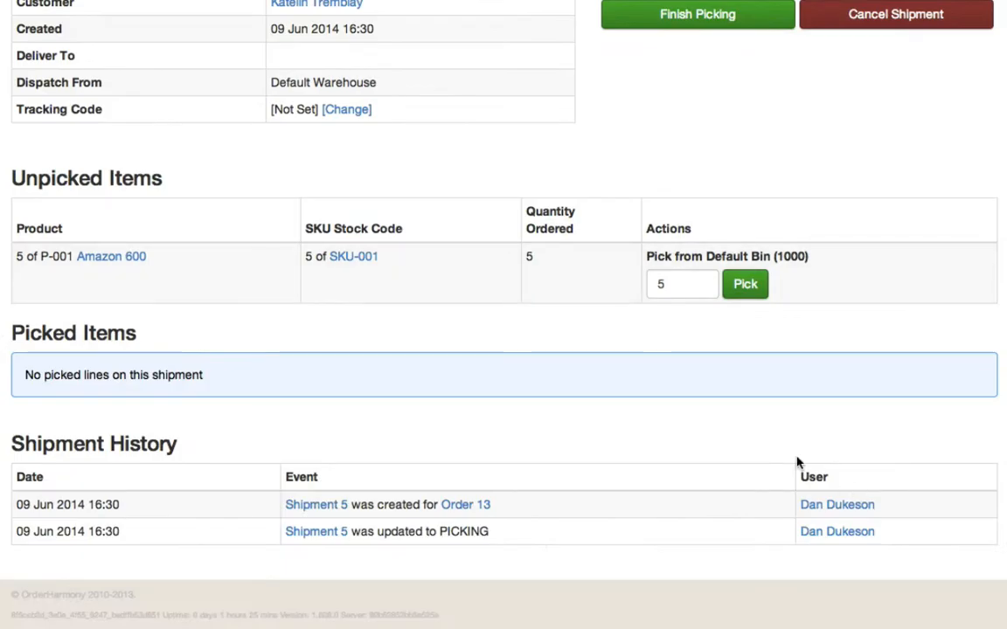
left_click(746, 295)
scroll(769, 135, "up", 3)
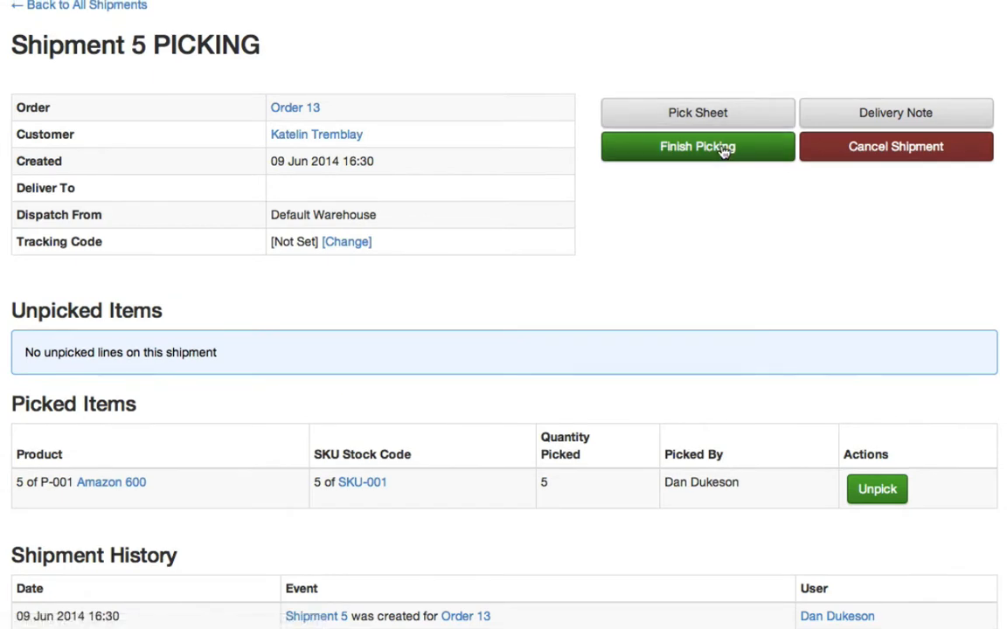
- Finish picking and dispatch the second shipment, and check the status of its sales order
left_click(723, 151)
left_click(708, 323)
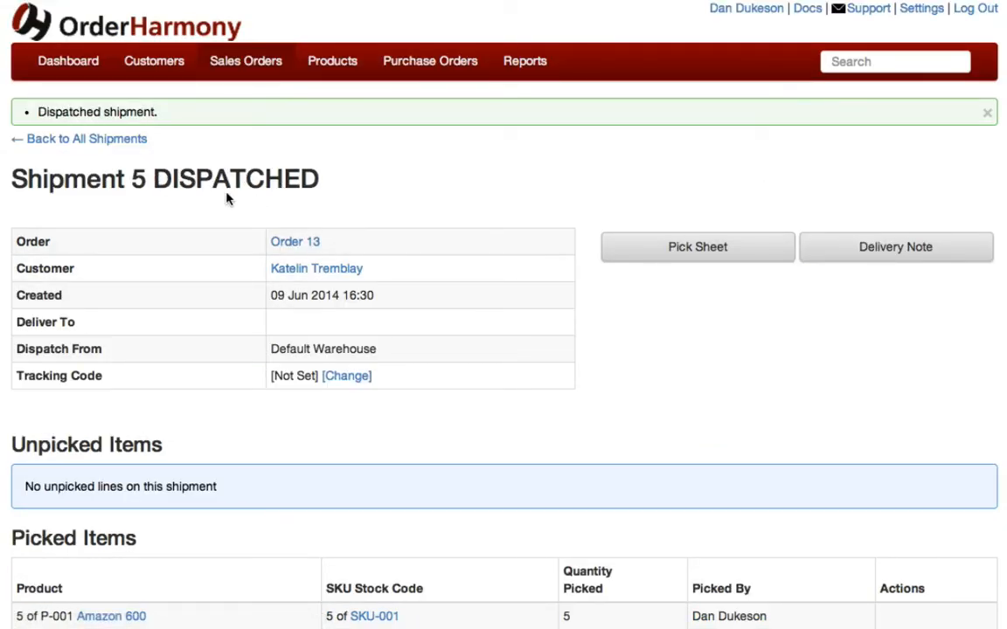
left_click(310, 243)
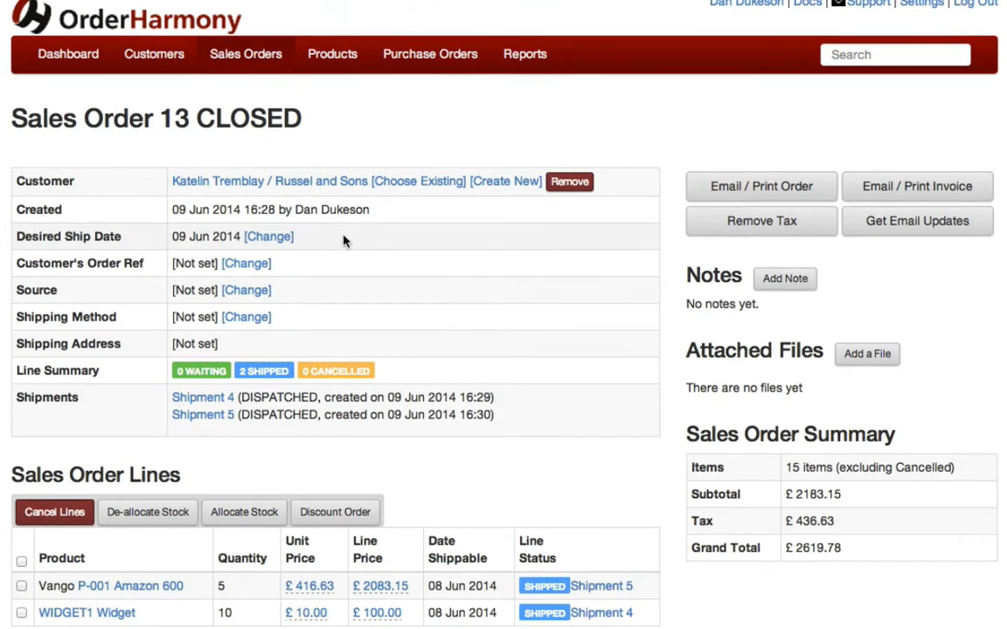
scroll(344, 241, "down", 1)
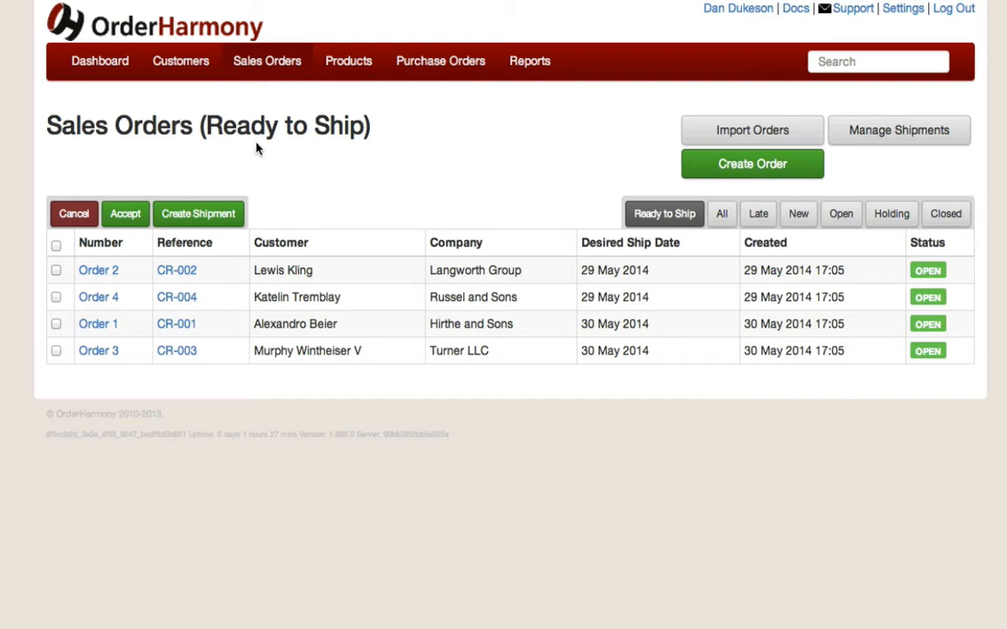
- Open the Gadget product and examine its stock and supplier information
left_click(333, 82)
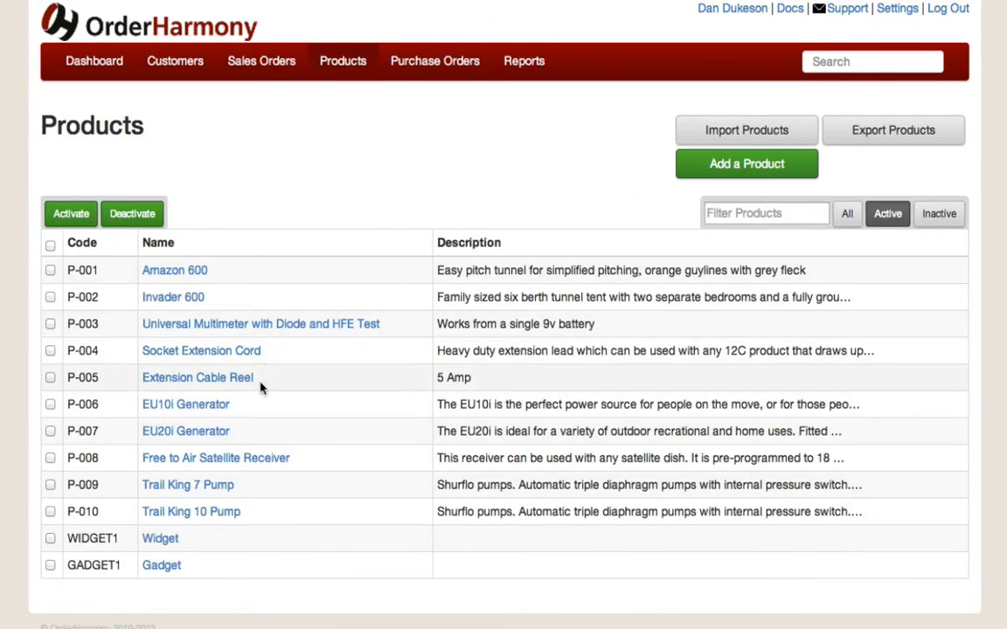
left_click(171, 570)
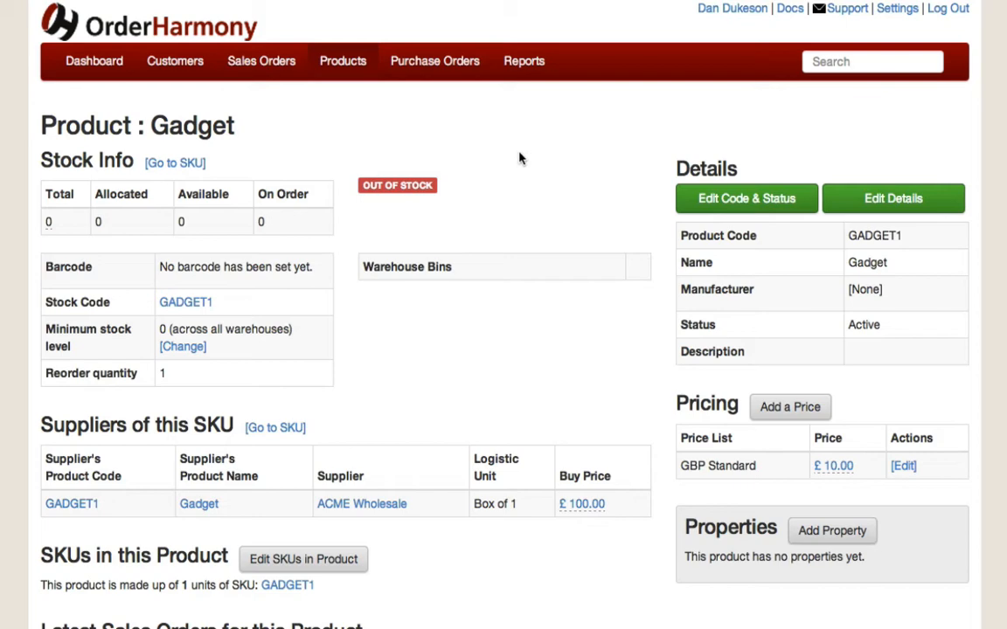
- Create another sales order and assign the existing customer from Russel and Sons to it
left_click(297, 82)
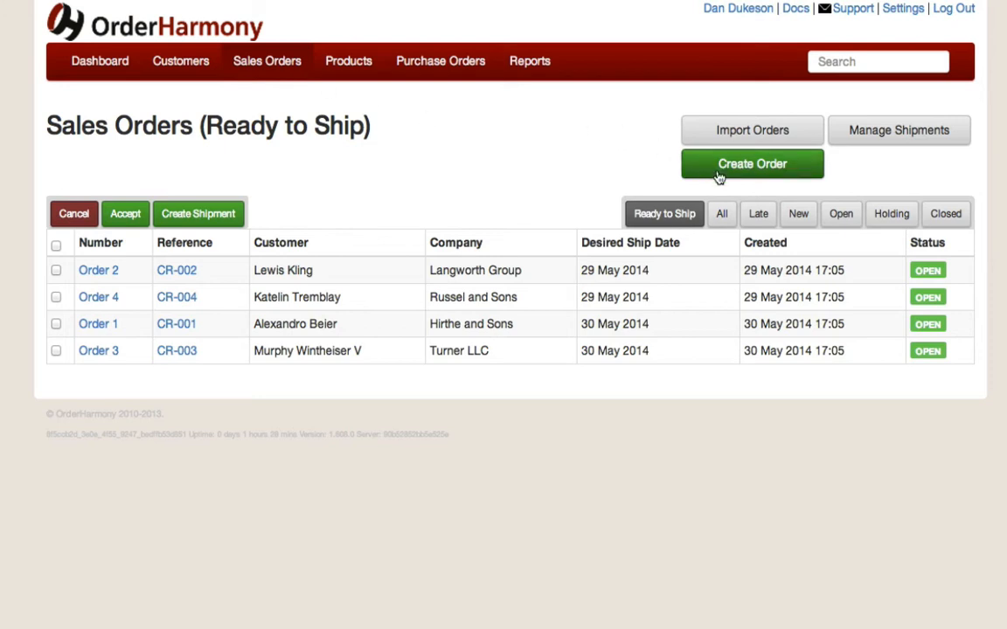
left_click(718, 177)
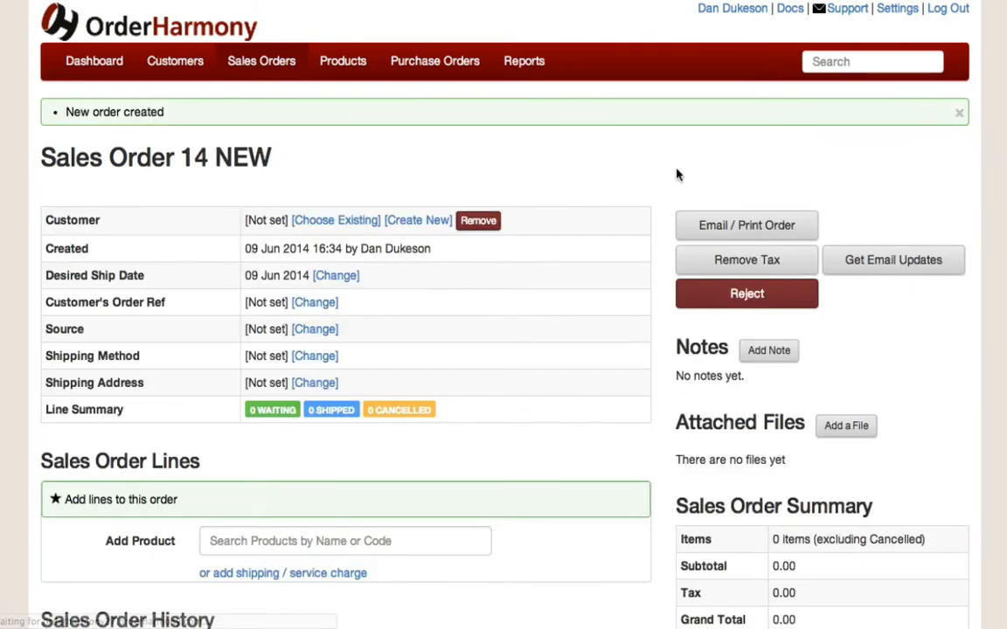
left_click(359, 224)
type("ka")
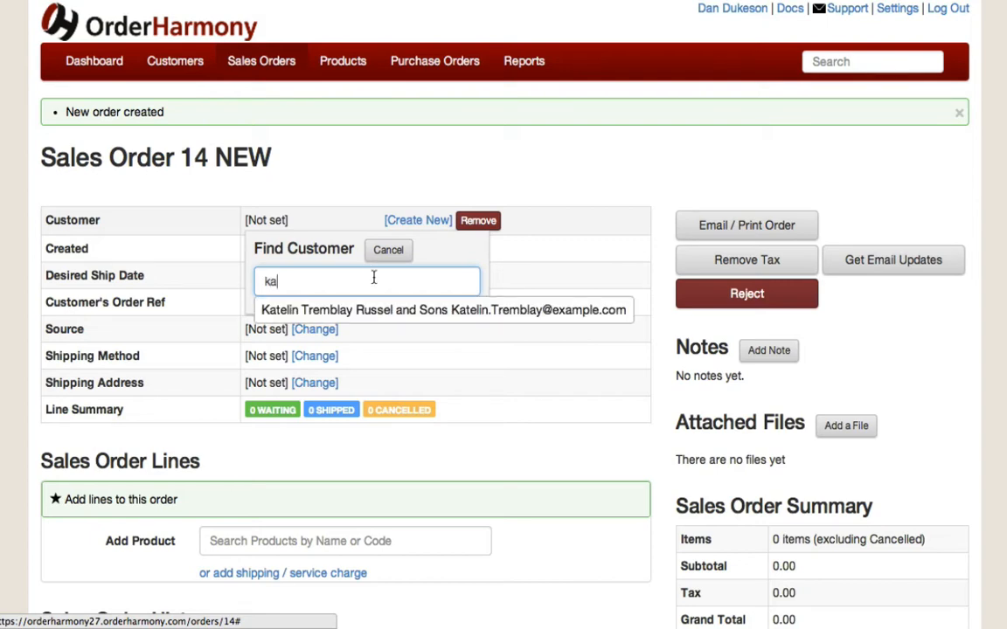
left_click(371, 308)
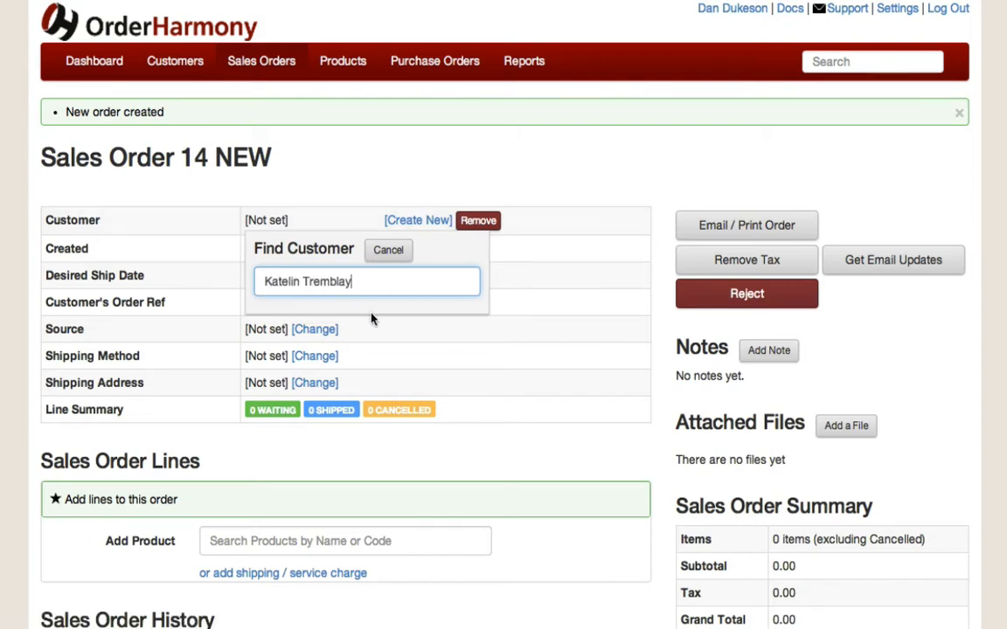
- Add the product GADGET1 Gadget to the order with a quantity of 10
scroll(393, 251, "down", 3)
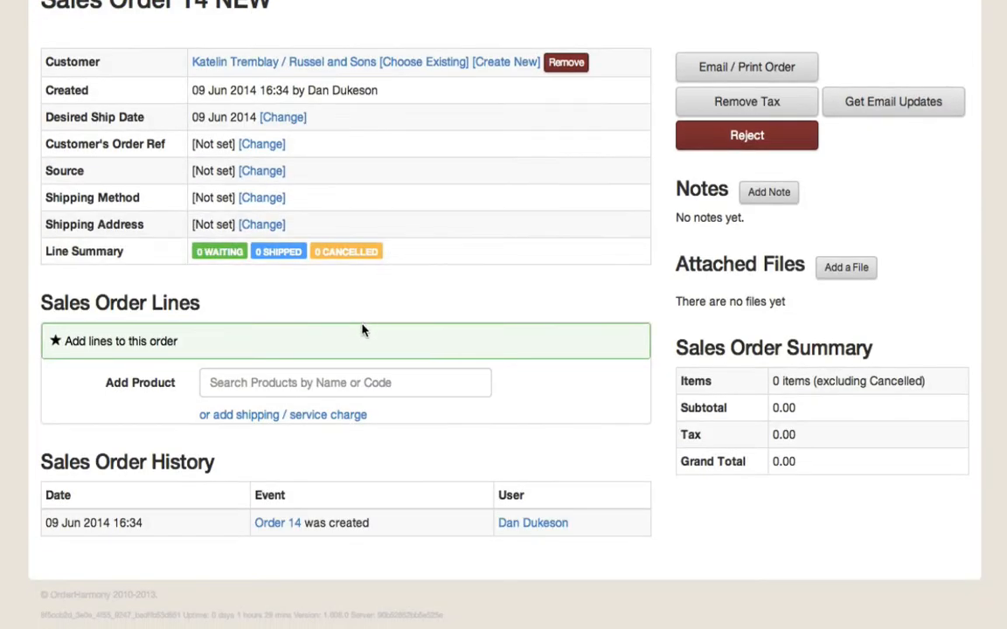
left_click(362, 382)
type("gad")
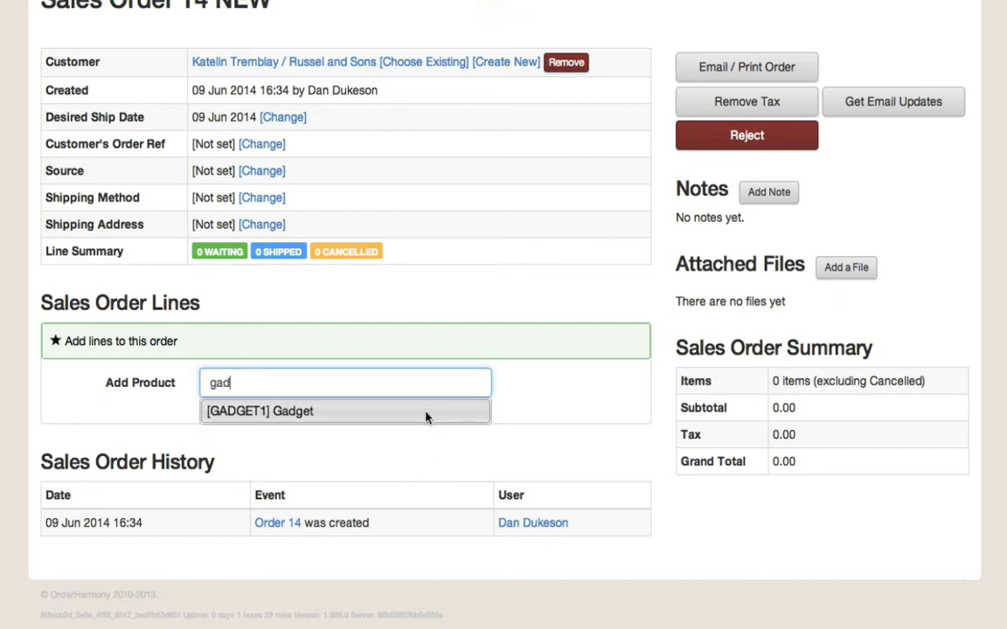
left_click(425, 414)
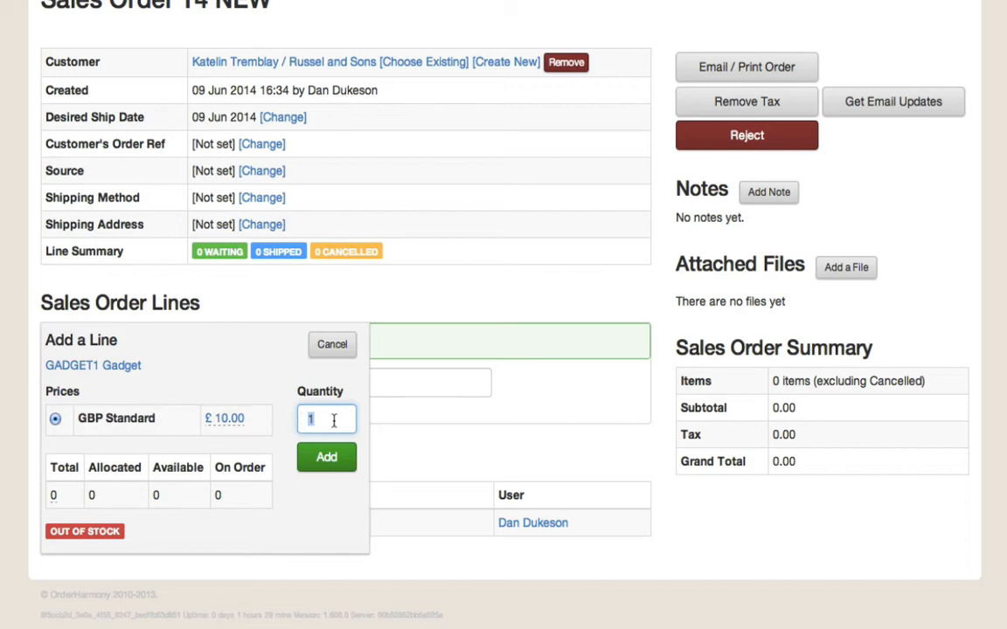
type("1")
key("Return")
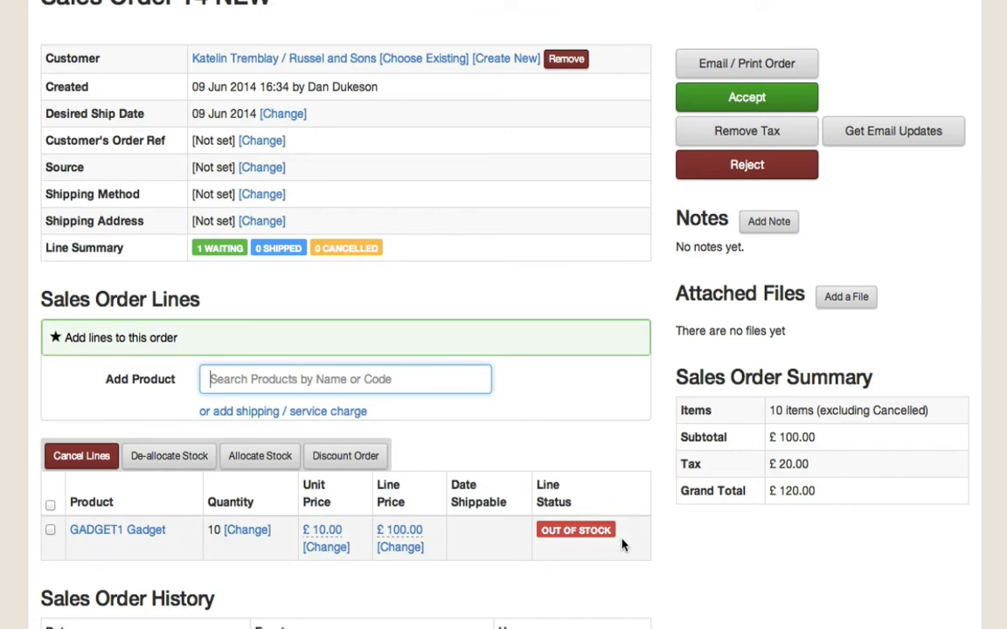
- Accept the Gadget sales order and check the list of sales orders ready to ship
scroll(601, 450, "up", 1)
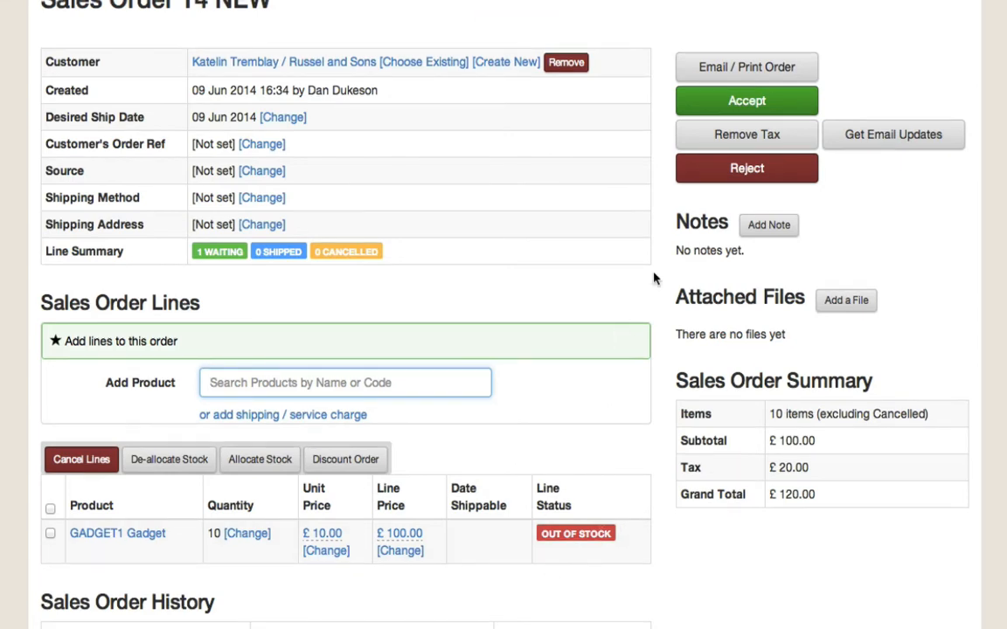
left_click(740, 102)
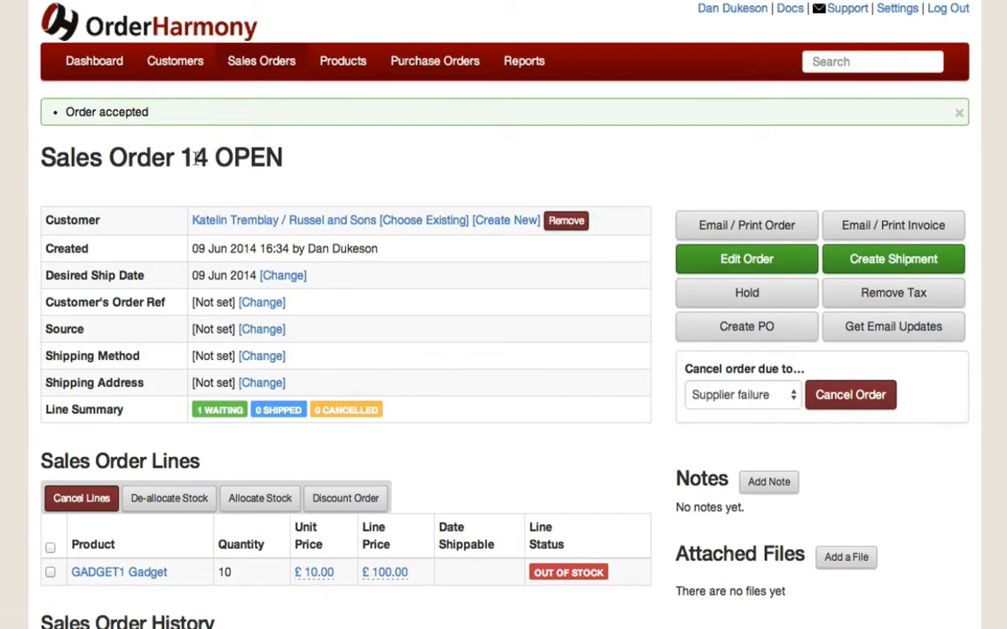
left_click(262, 61)
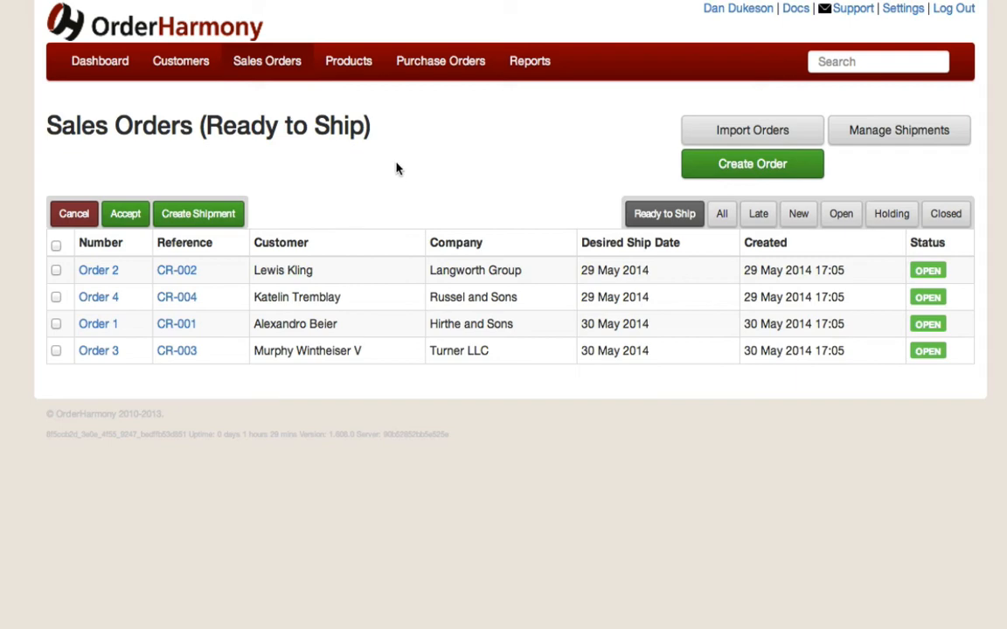
- Open the Reorder report for all suppliers and examine the SKUs, including the GADGET1 quantities
left_click(523, 81)
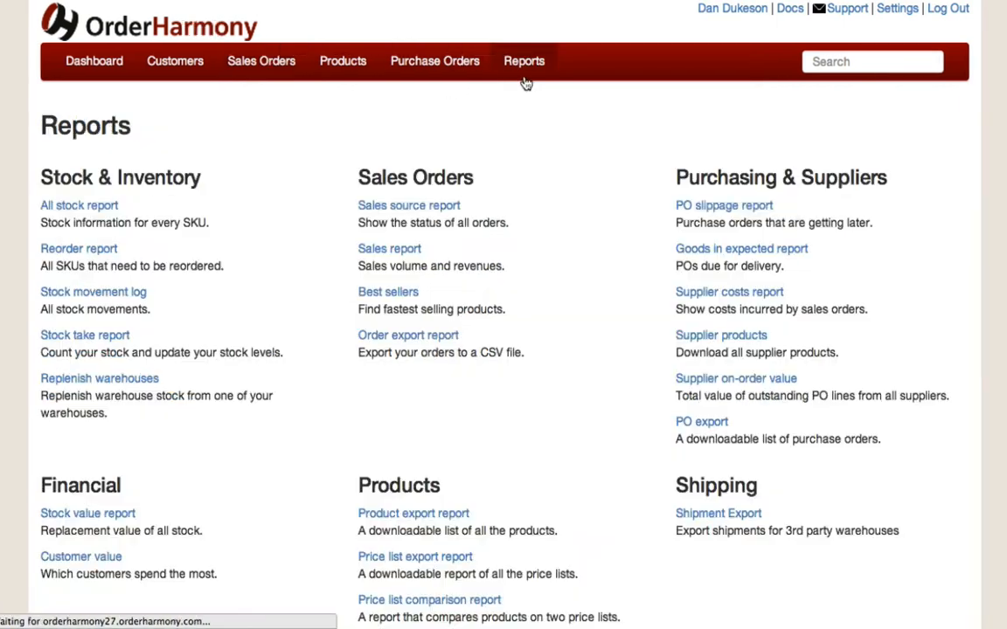
left_click(97, 253)
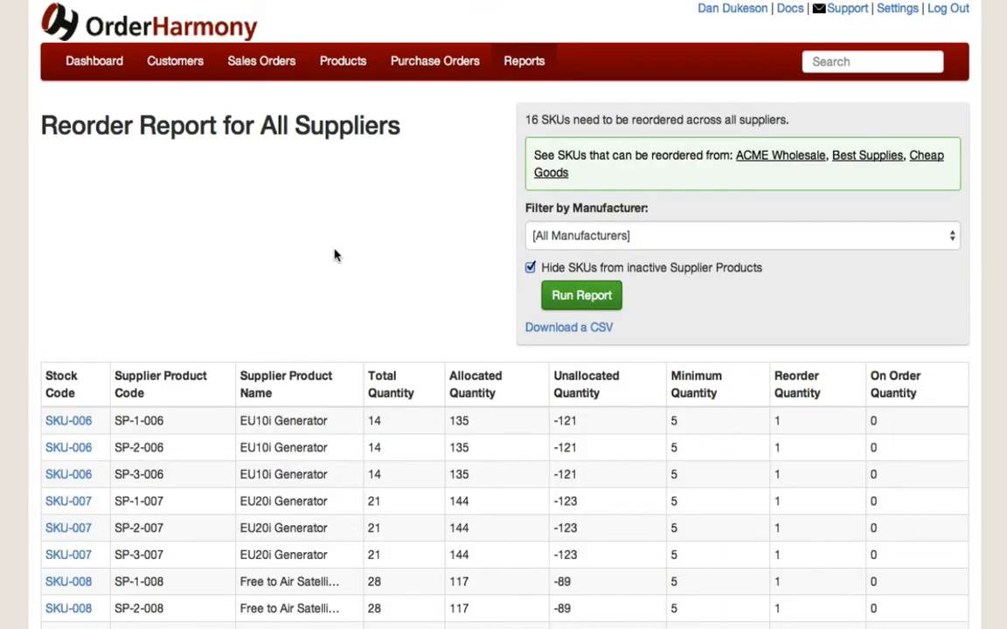
scroll(335, 255, "down", 5)
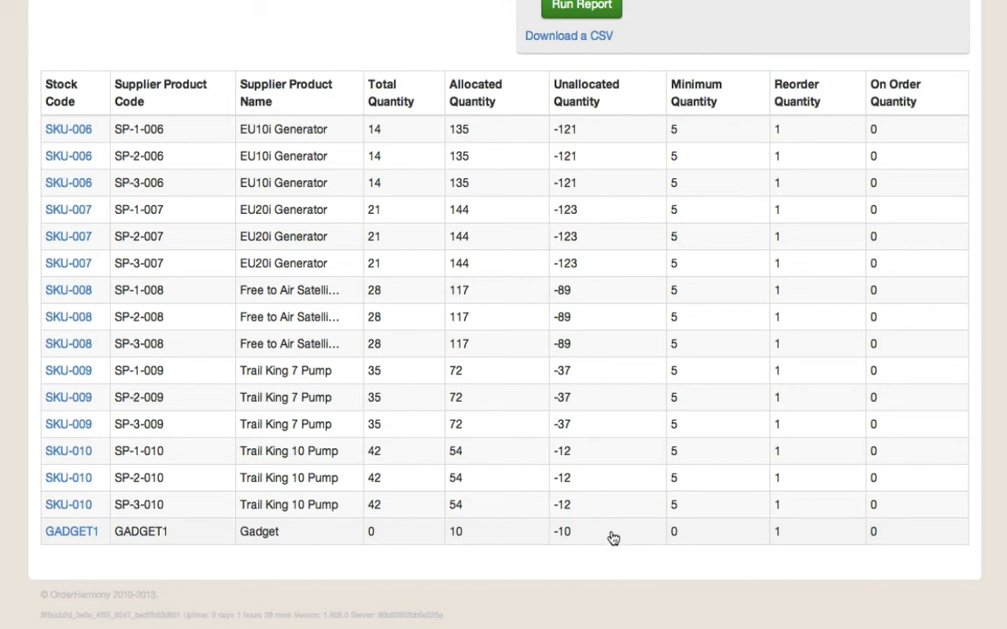
scroll(610, 536, "up", 5)
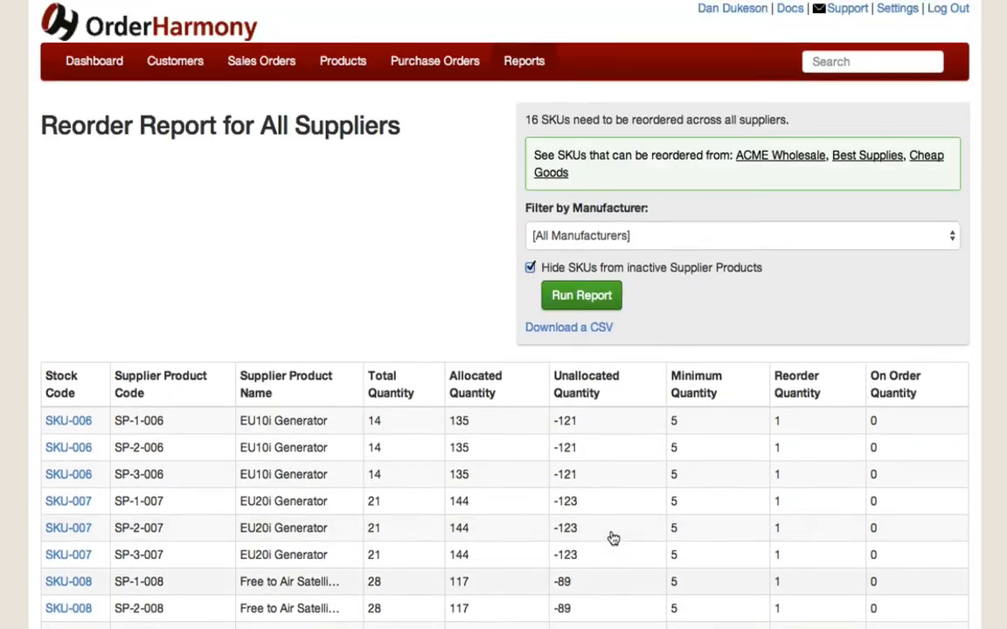
- Restrict the reorder report to ACME Wholesale and reorder all its listed SKUs in a new purchase order
left_click(769, 162)
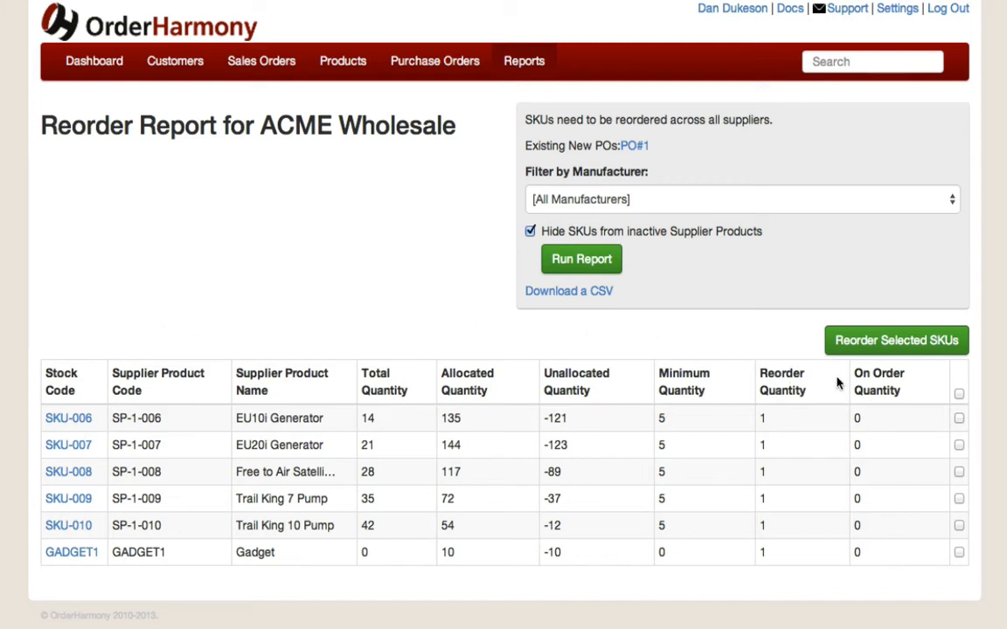
left_click(959, 394)
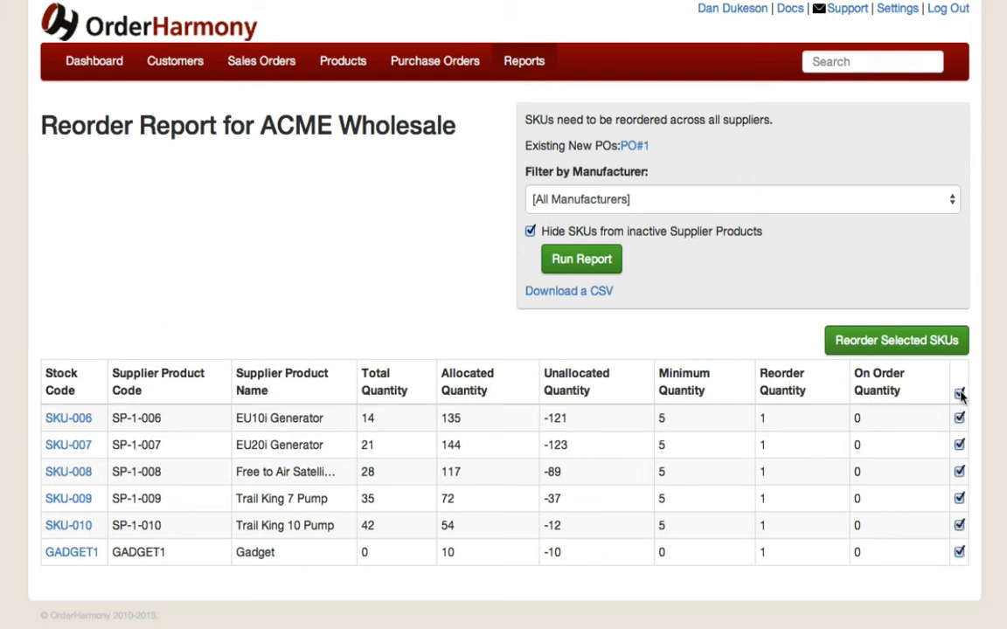
left_click(925, 341)
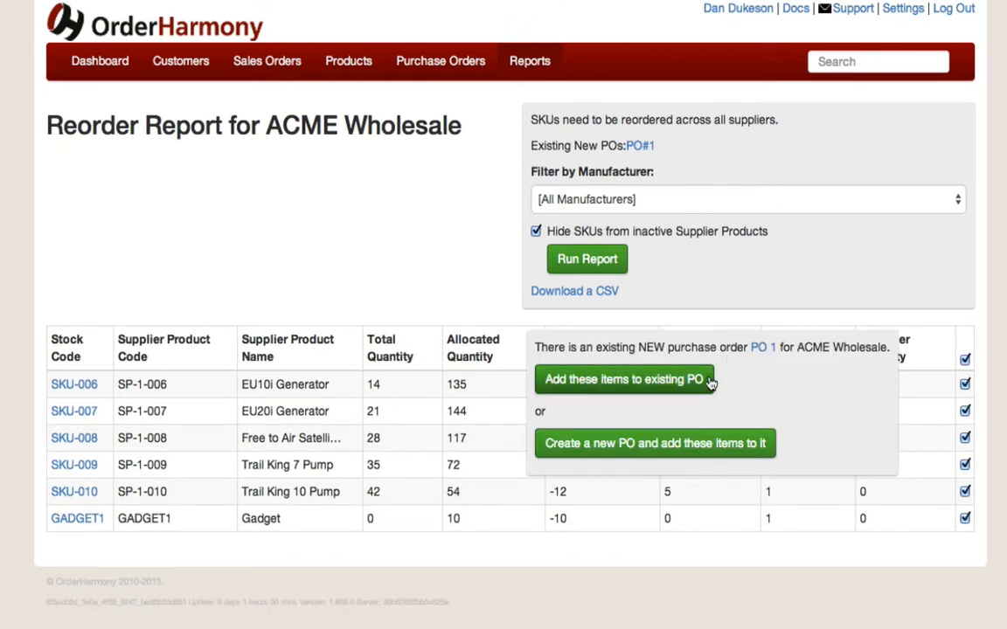
left_click(708, 457)
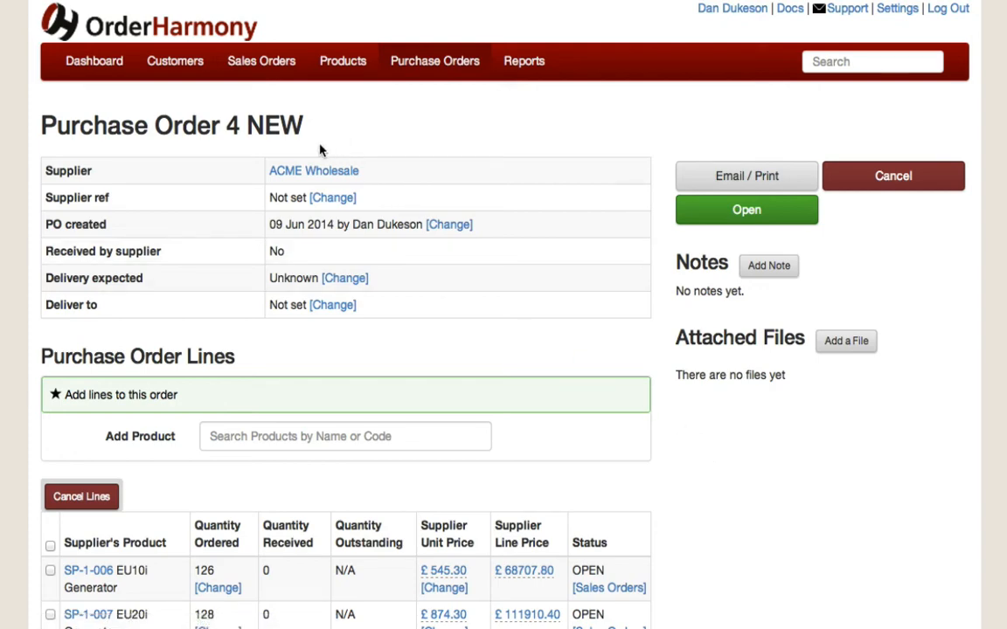
- Review the product lines of the new ACME Wholesale purchase order and set the order to Open
scroll(520, 219, "down", 1)
scroll(520, 219, "down", 10)
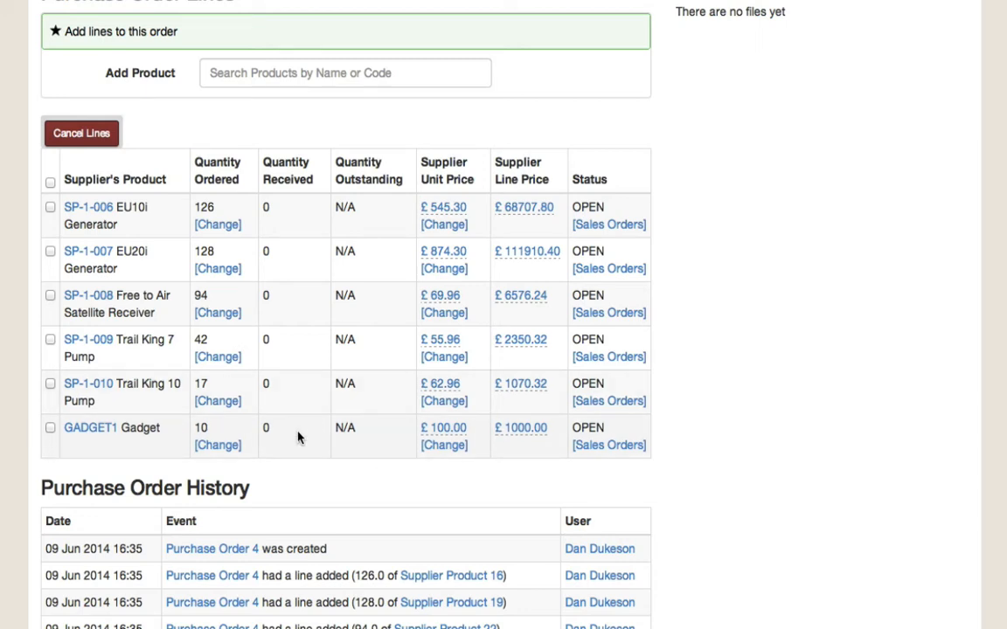
scroll(704, 447, "up", 5)
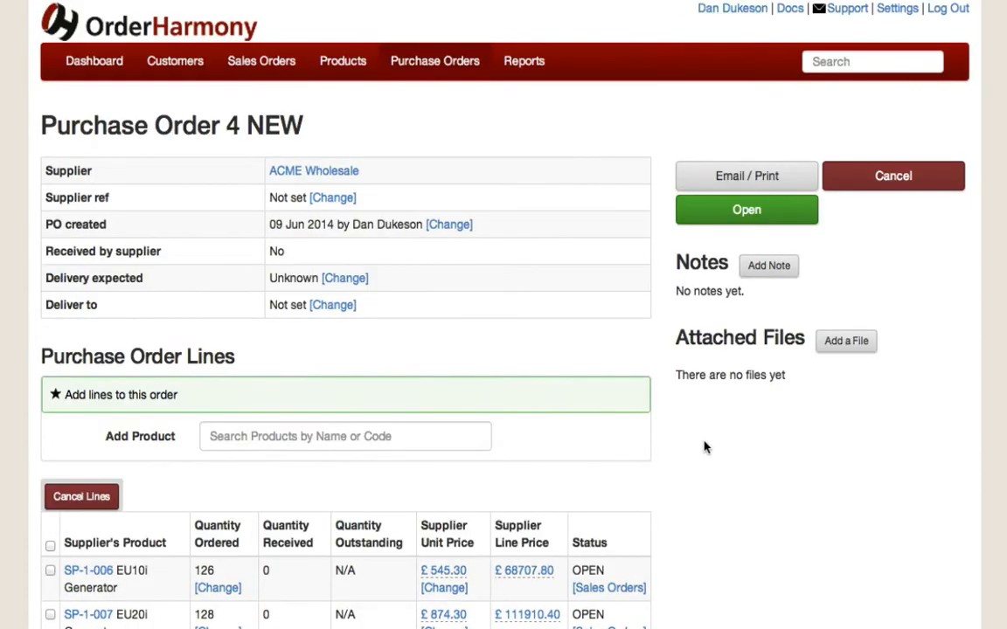
scroll(704, 447, "down", 4)
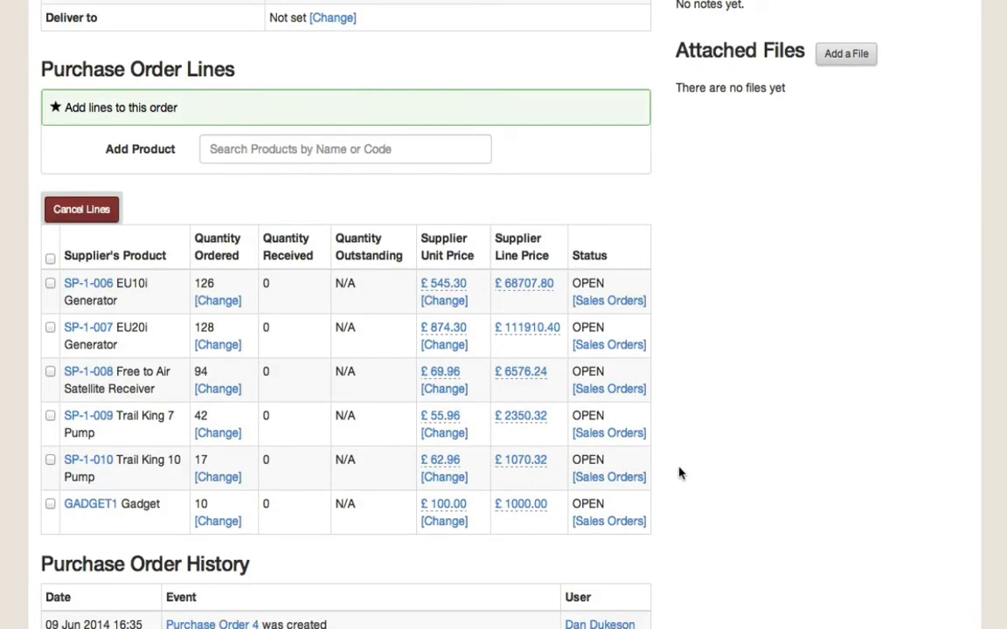
scroll(686, 474, "up", 4)
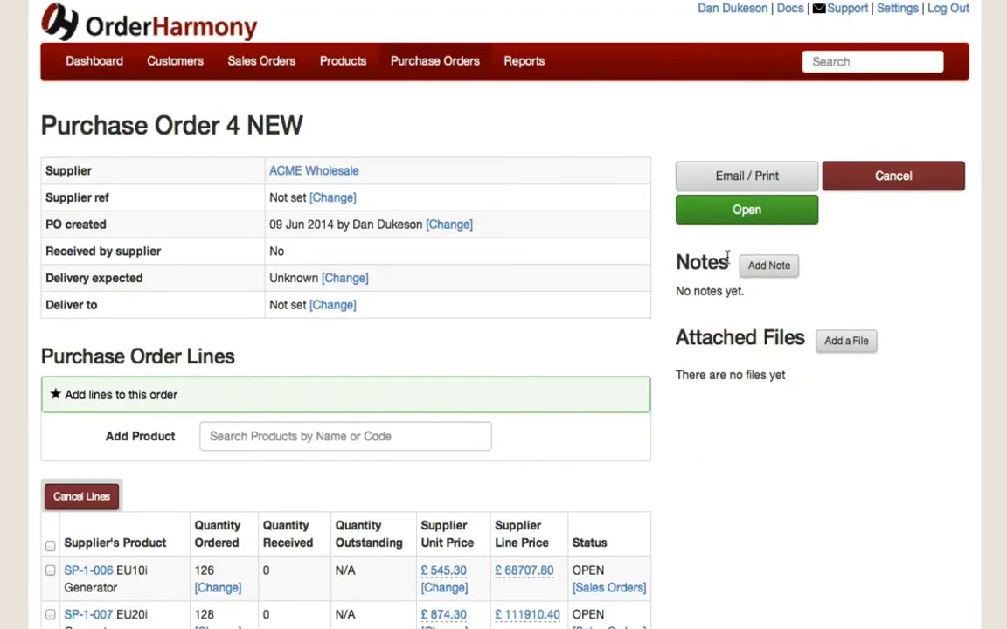
left_click(731, 224)
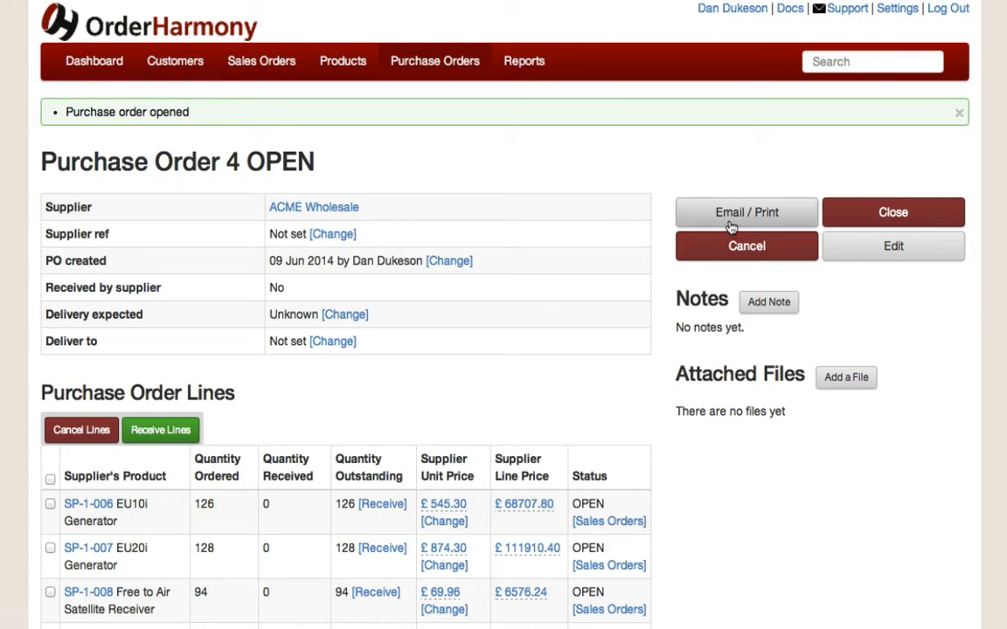
- Preview the purchase order's PDF and supplier email for export, and return to the order without sending it
left_click(731, 224)
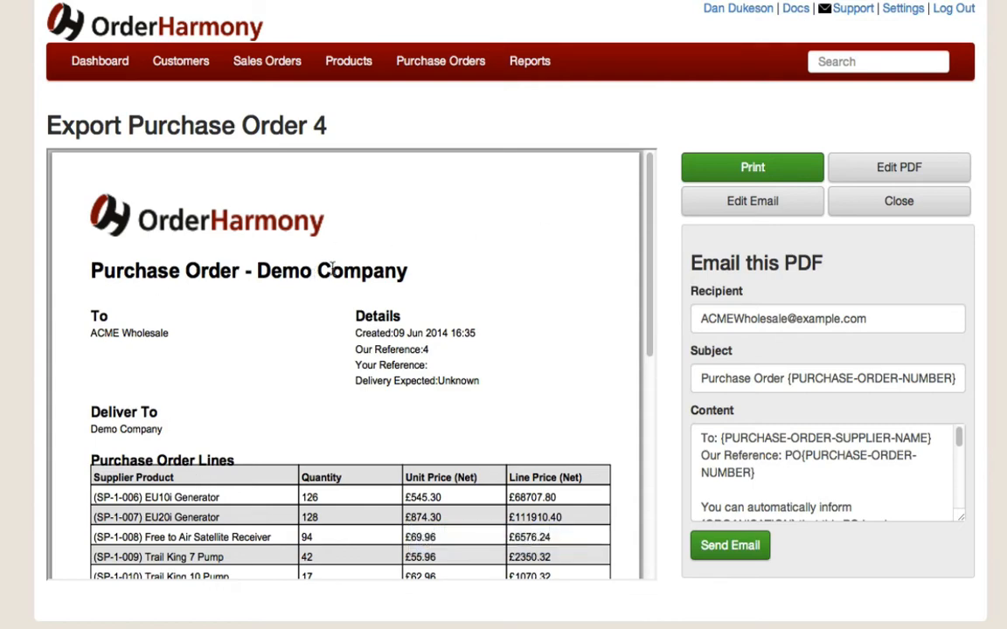
scroll(650, 310, "down", 3)
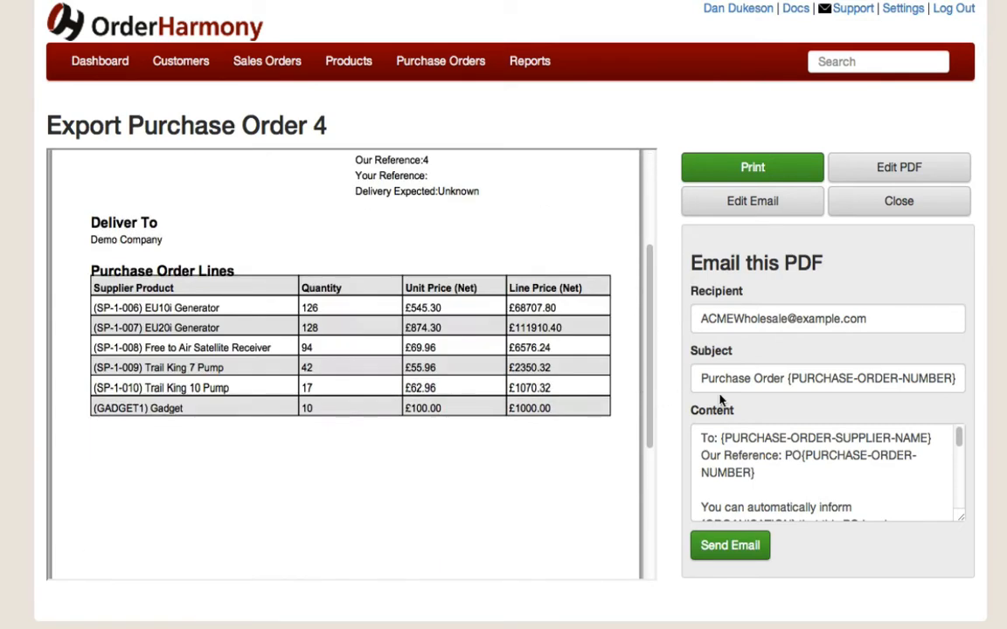
left_click(871, 499)
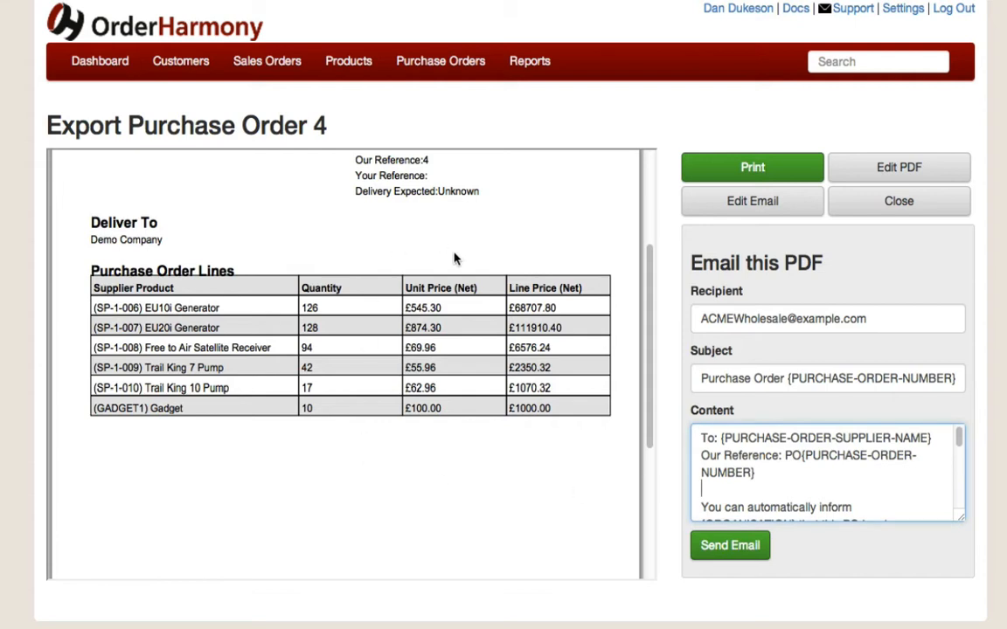
scroll(437, 253, "up", 2)
scroll(452, 261, "up", 1)
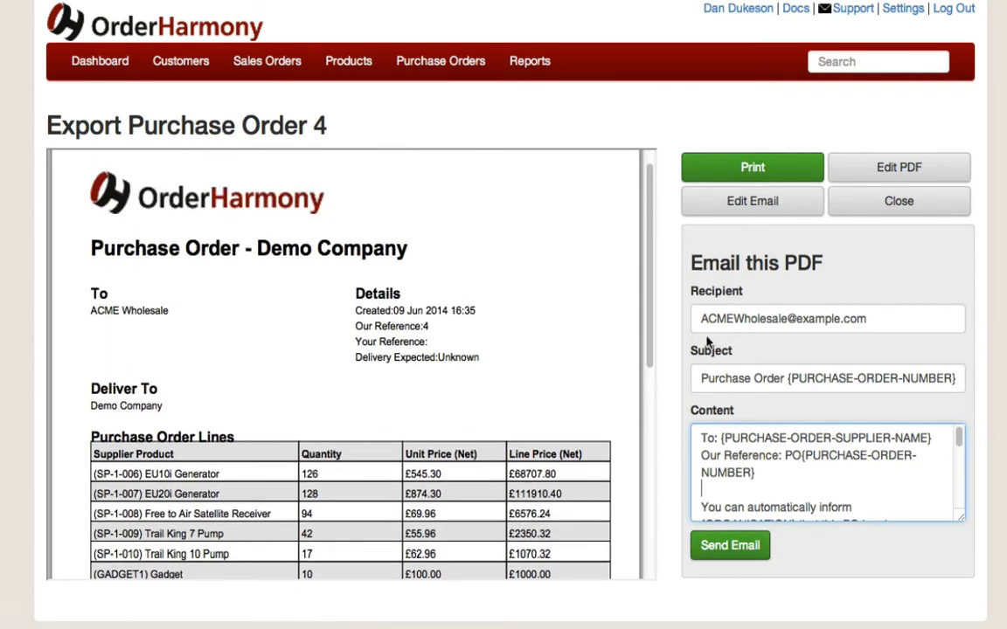
left_click(866, 211)
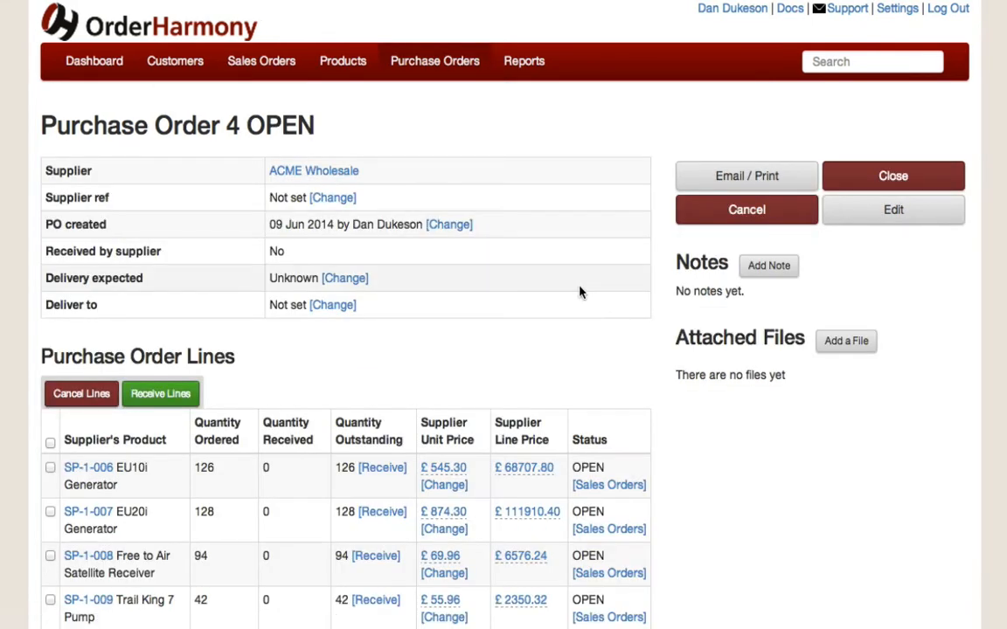
- Set the purchase order's expected delivery date to 16 June 2014
scroll(582, 280, "down", 1)
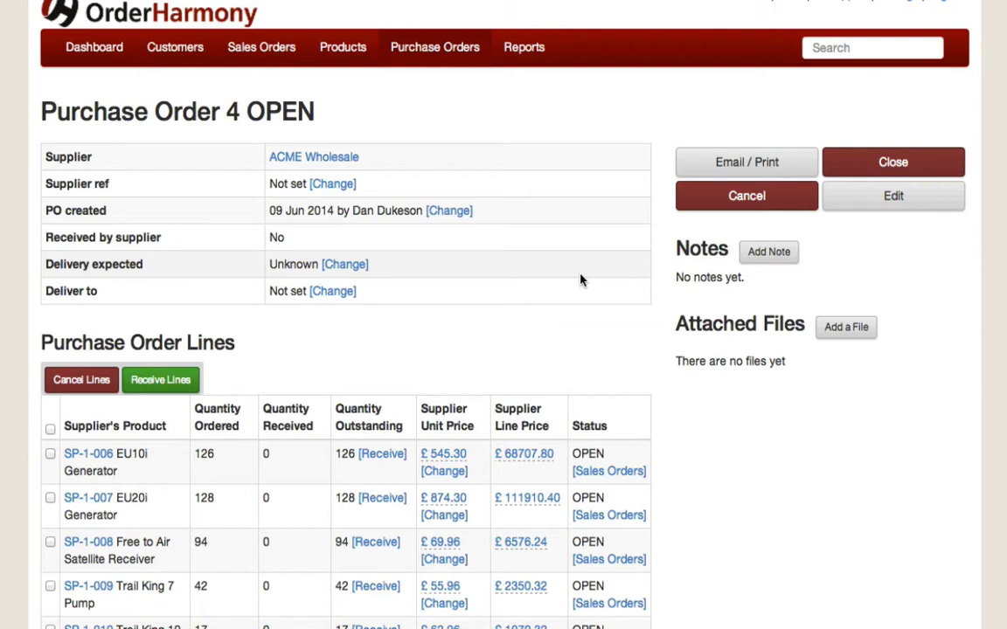
left_click(336, 265)
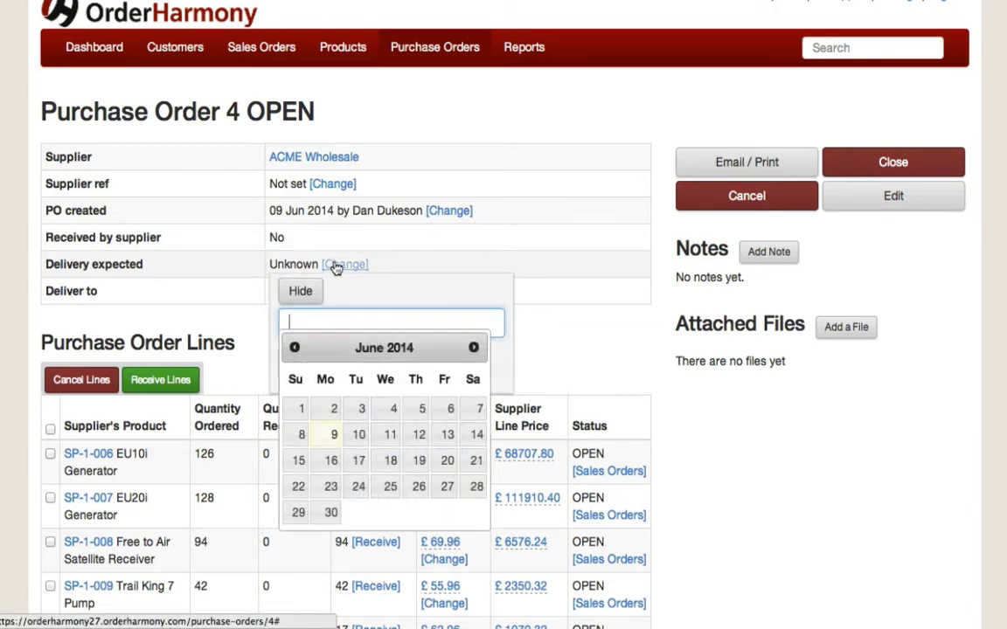
left_click(332, 462)
left_click(309, 359)
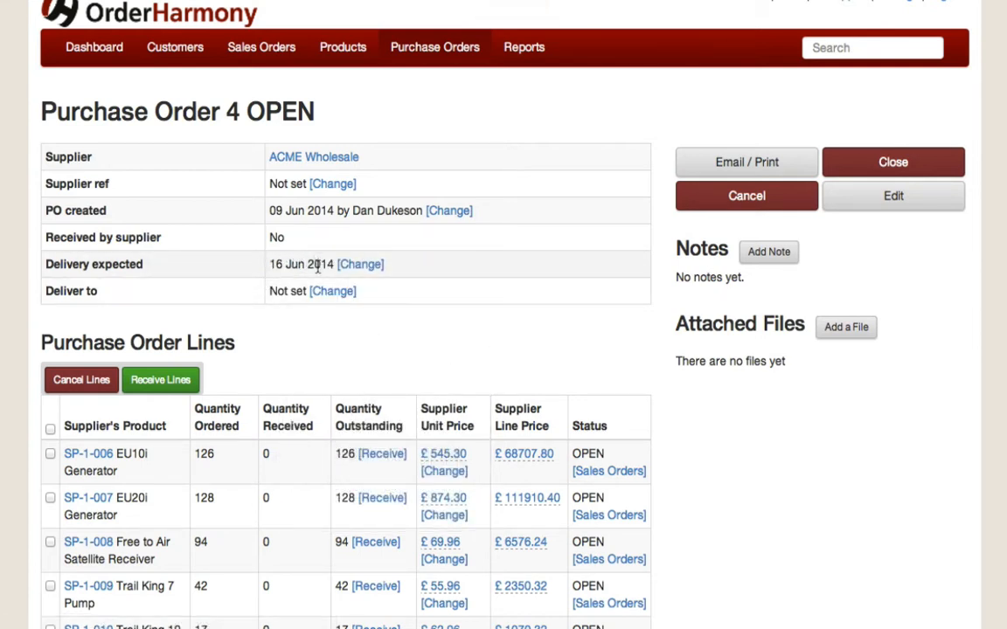
- Select all product lines of the open ACME Wholesale purchase order
scroll(445, 319, "down", 1)
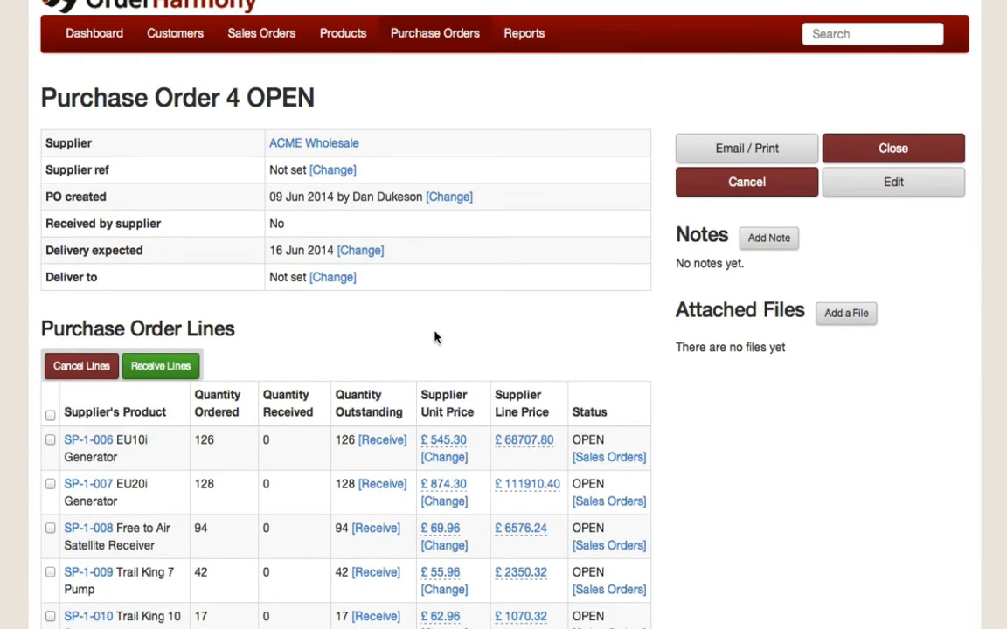
scroll(434, 337, "down", 2)
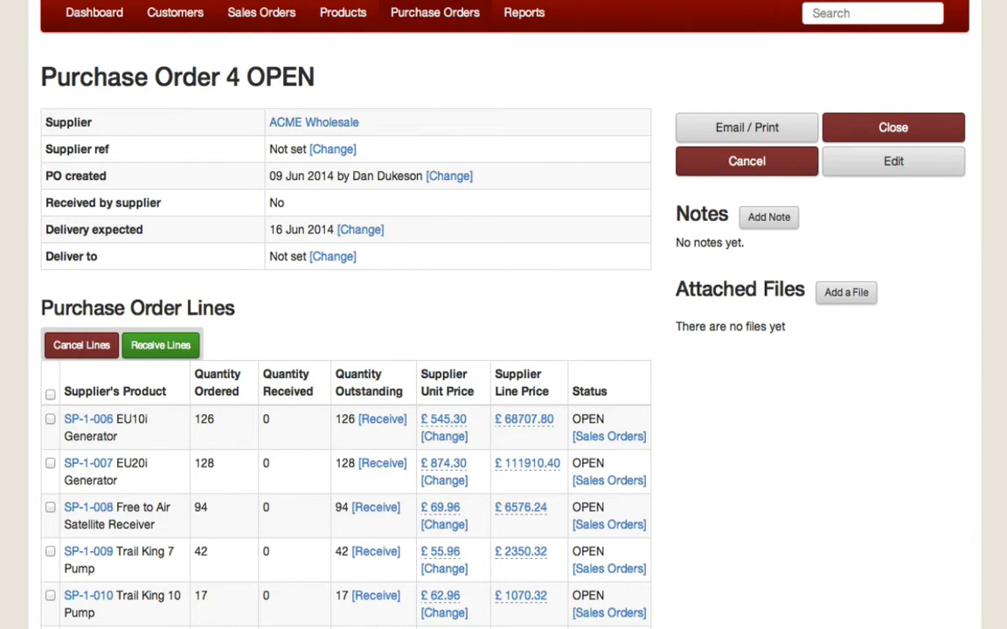
scroll(430, 309, "down", 5)
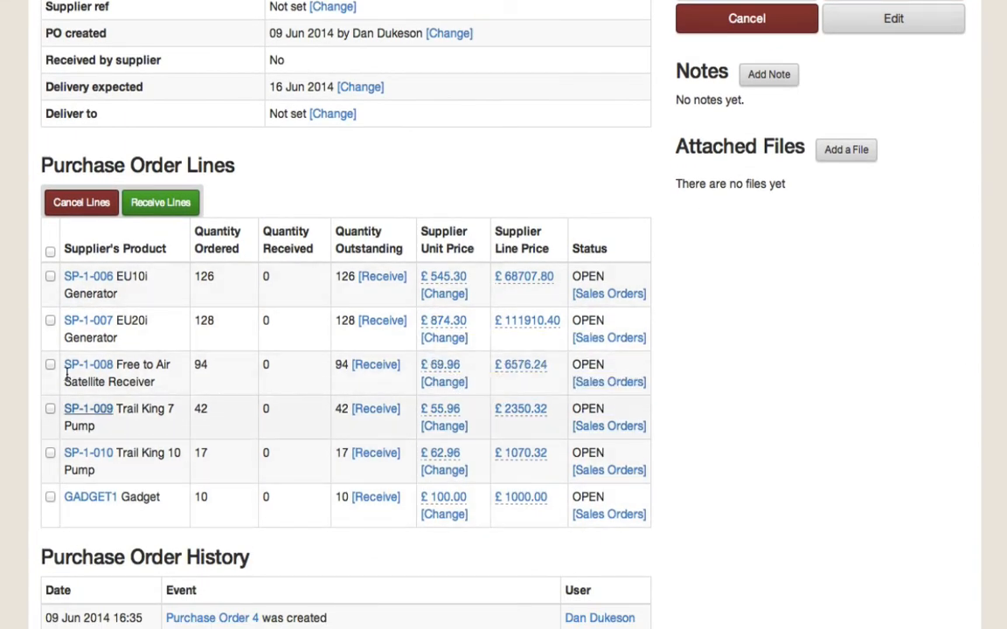
left_click(50, 252)
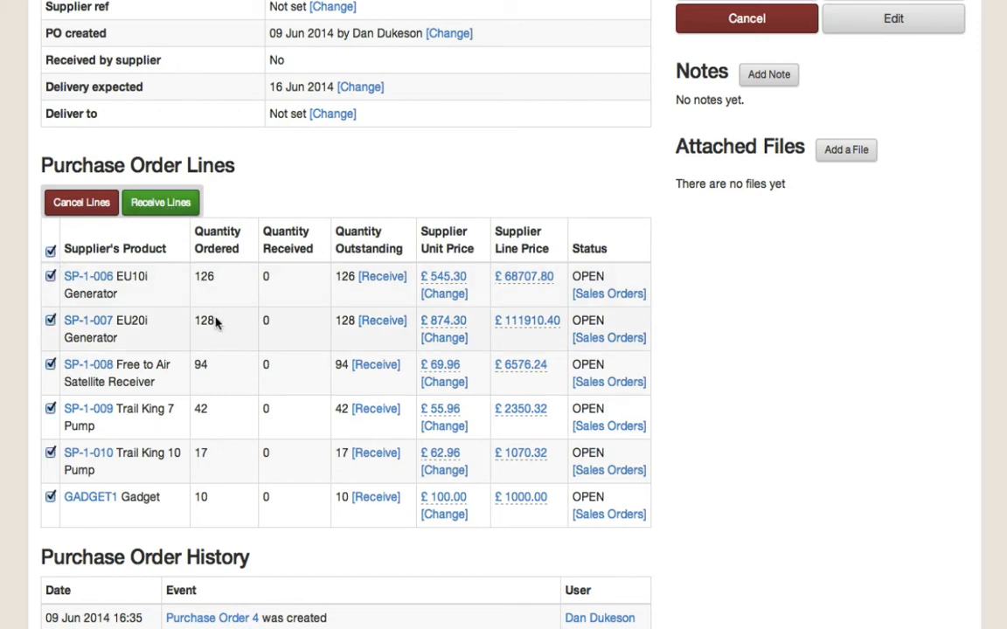
left_click(376, 497)
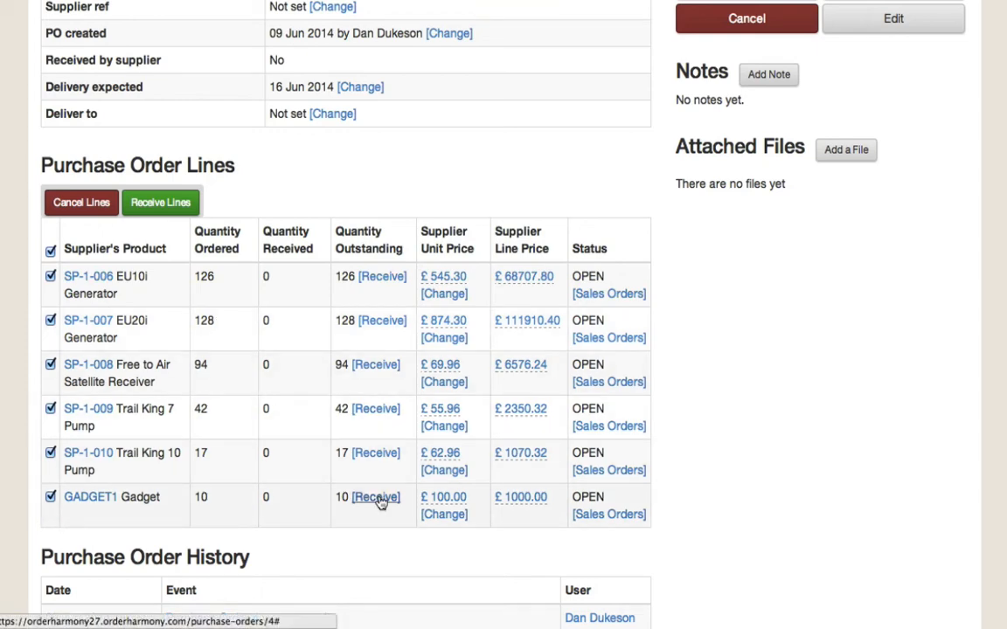
scroll(410, 516, "down", 2)
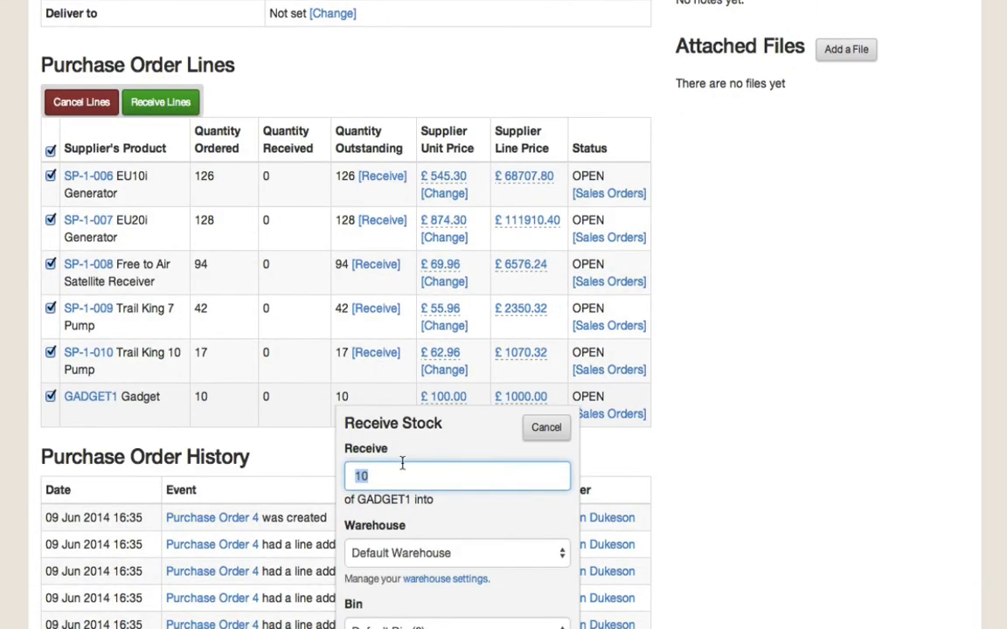
left_click(536, 434)
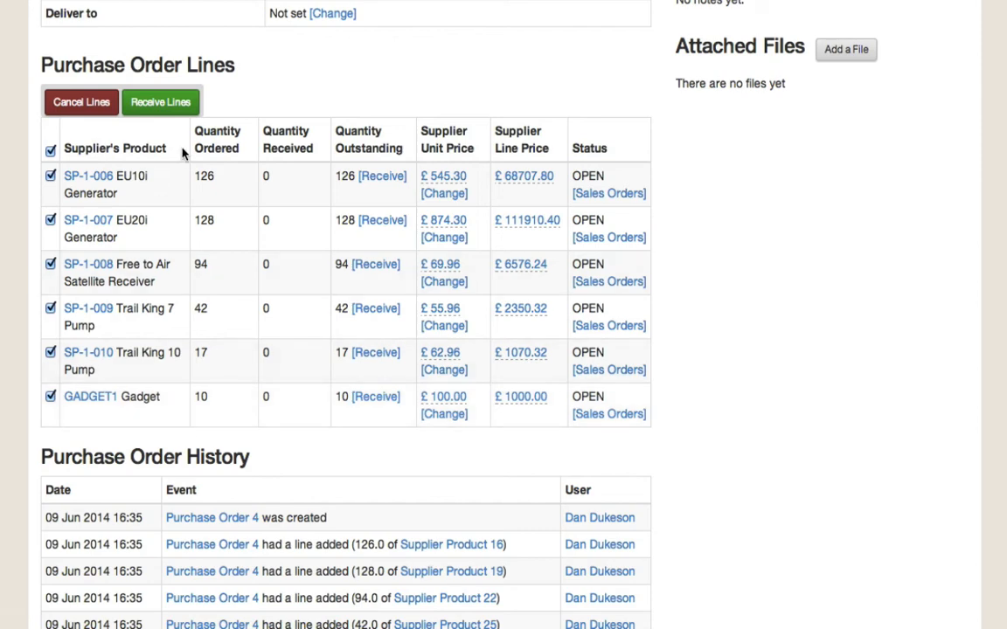
- Receive all selected lines in full, check the received lines, and close the purchase order
left_click(161, 105)
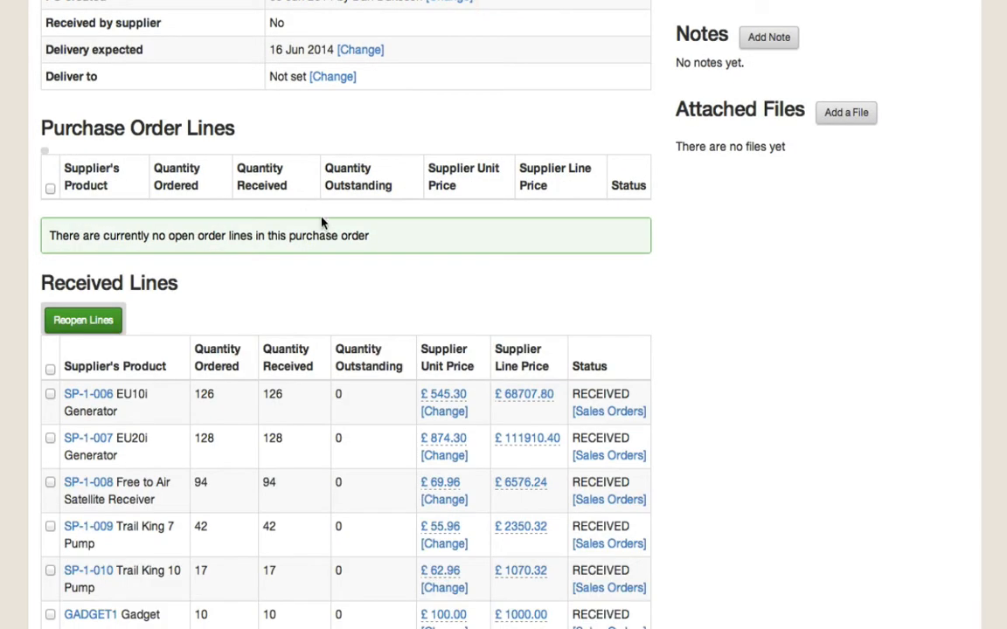
scroll(599, 297, "down", 2)
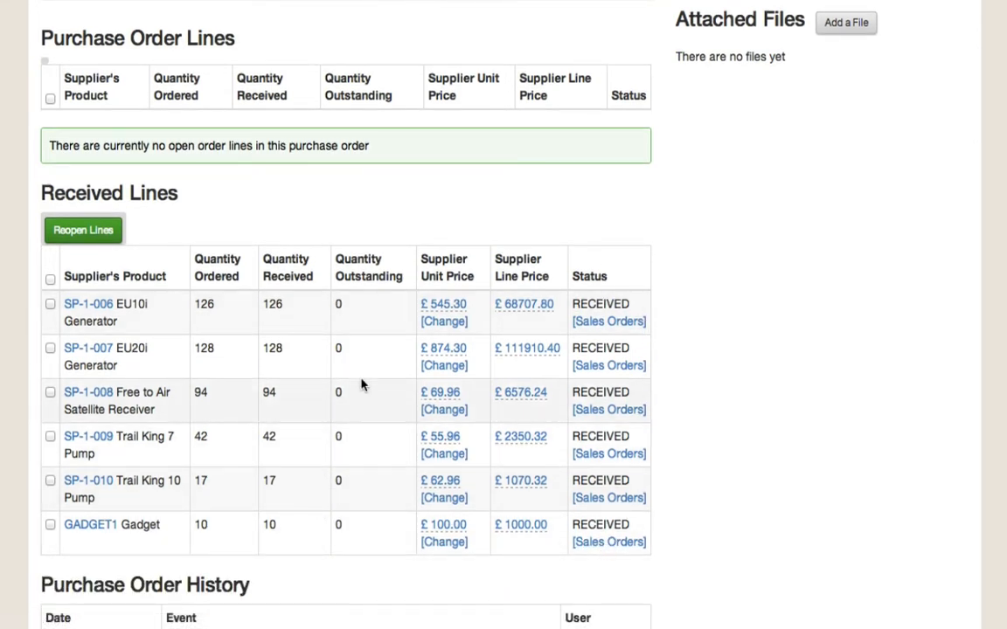
scroll(357, 332, "up", 1)
scroll(357, 332, "up", 1)
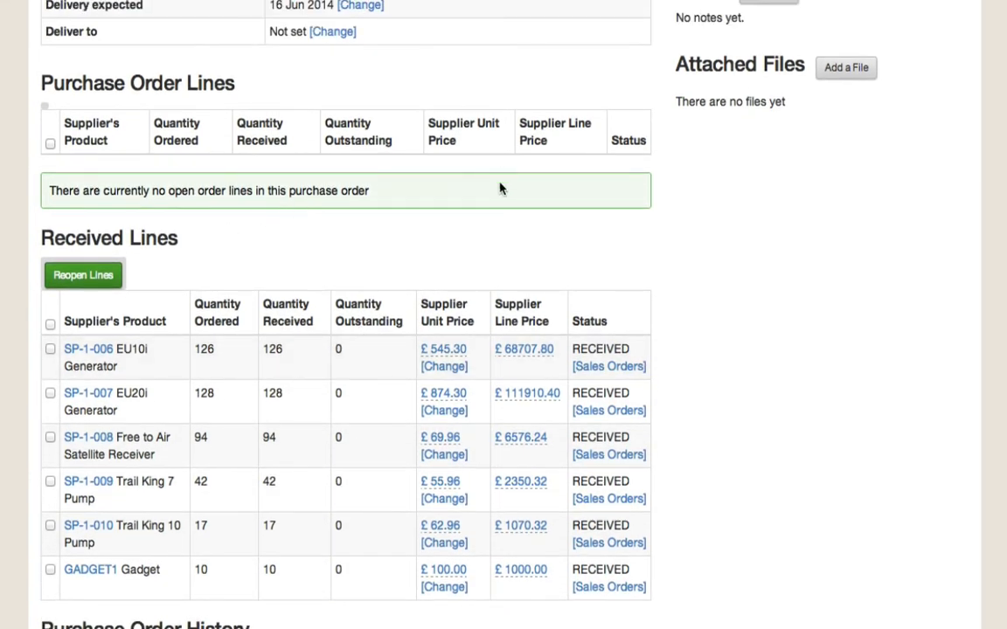
scroll(414, 205, "up", 5)
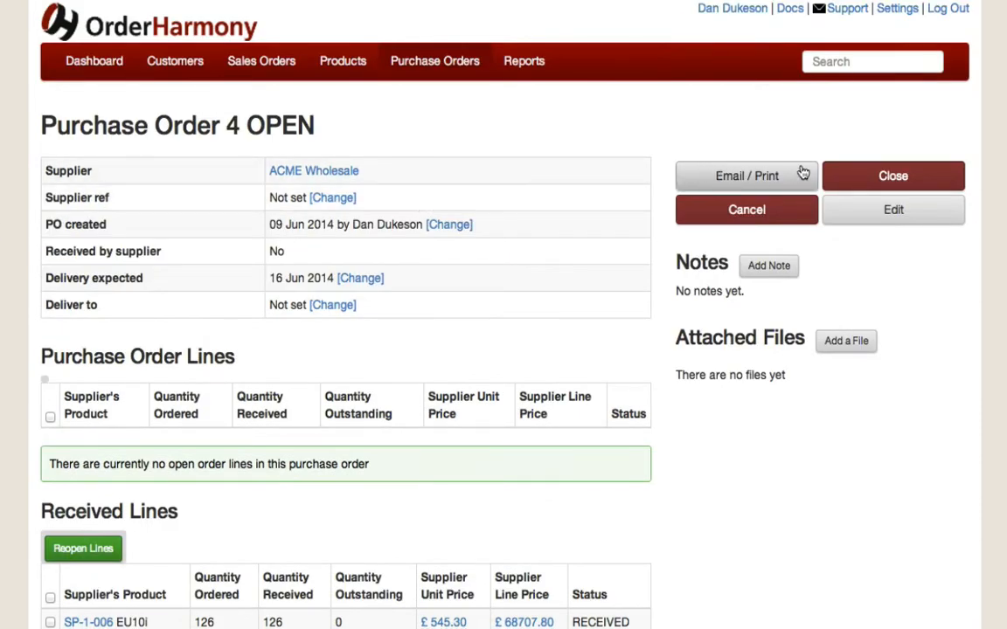
left_click(850, 178)
left_click(578, 365)
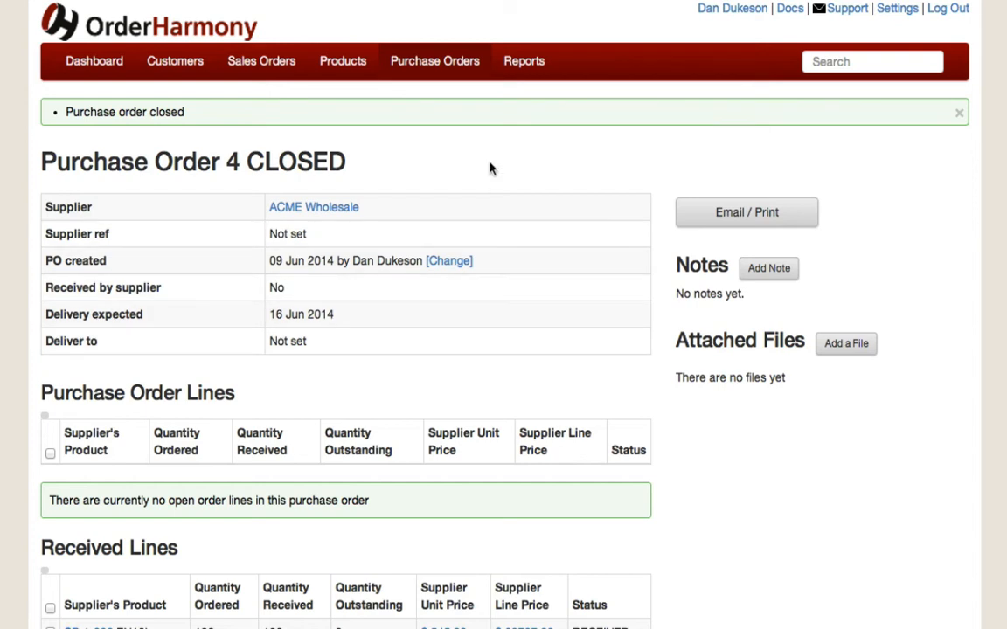
- Open the All stock report and check the stock quantities, including those of GADGET1
left_click(514, 68)
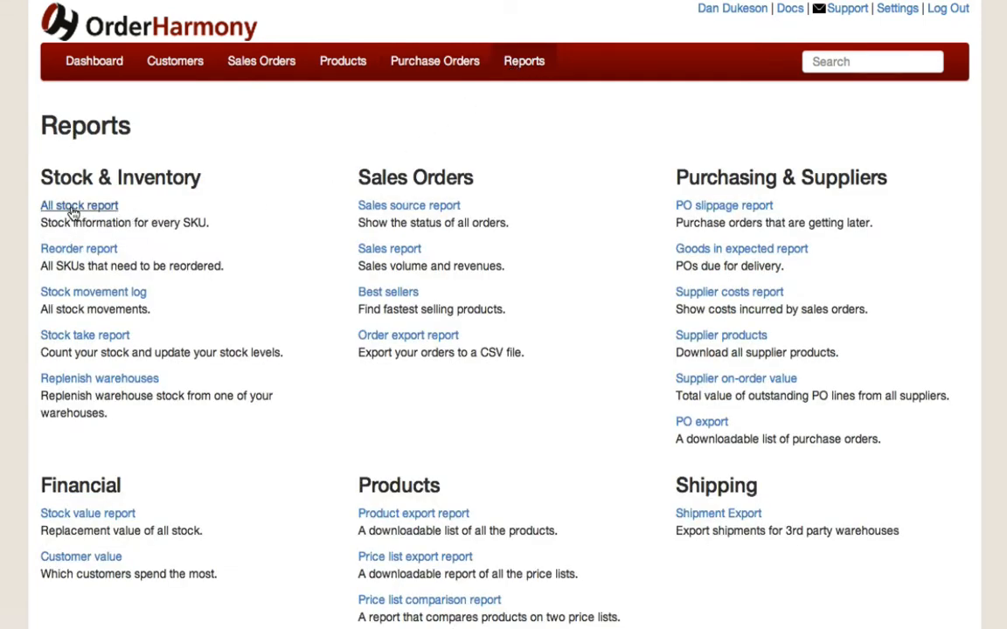
left_click(75, 206)
scroll(243, 321, "down", 5)
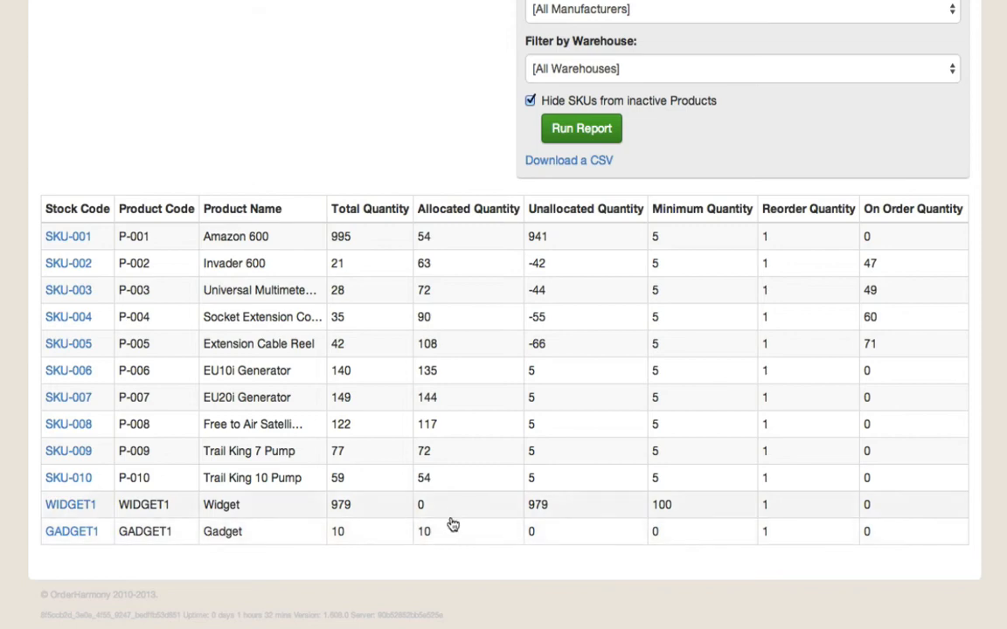
scroll(377, 68, "up", 5)
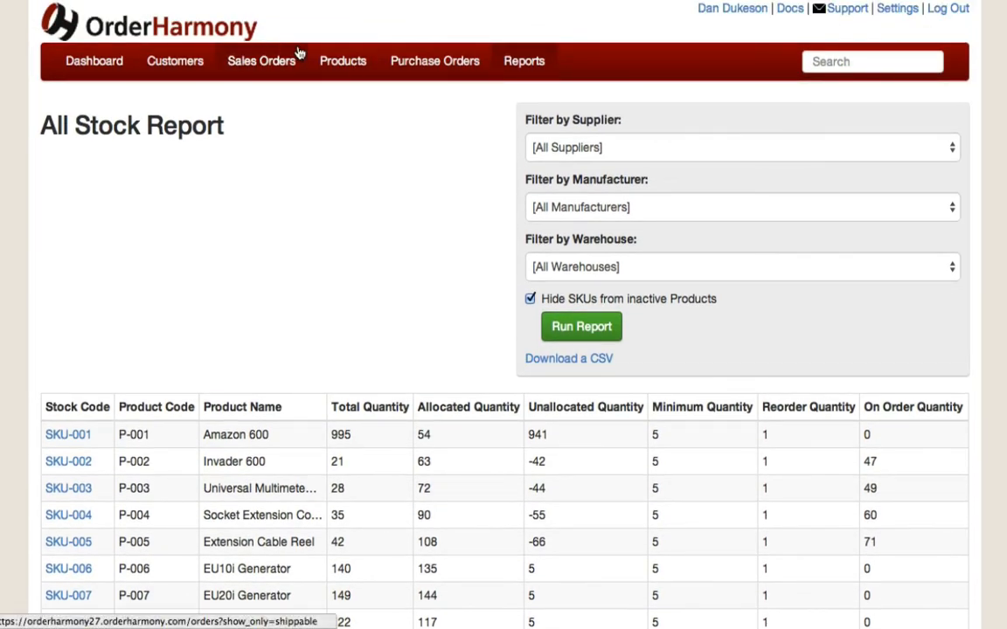
- Open Order 14 from the sales orders ready to ship and check the Gadget line's stock status
left_click(288, 63)
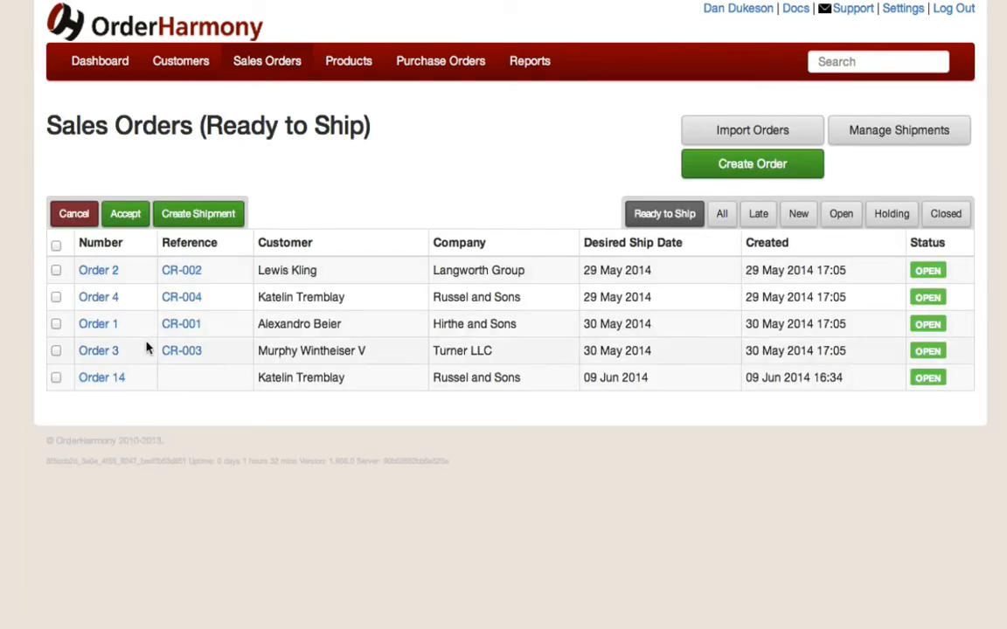
left_click(104, 383)
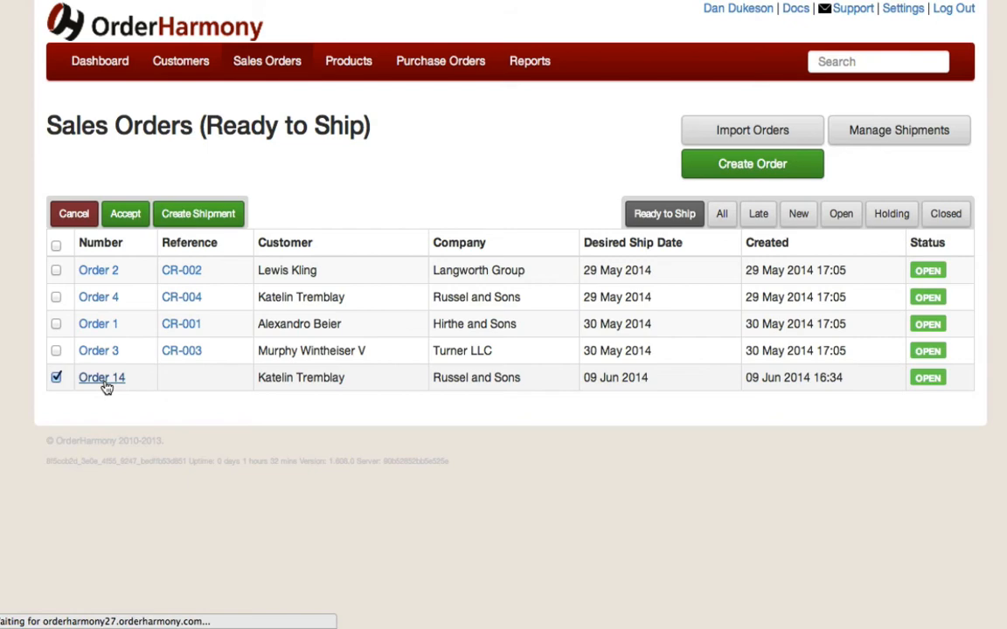
scroll(432, 338, "down", 3)
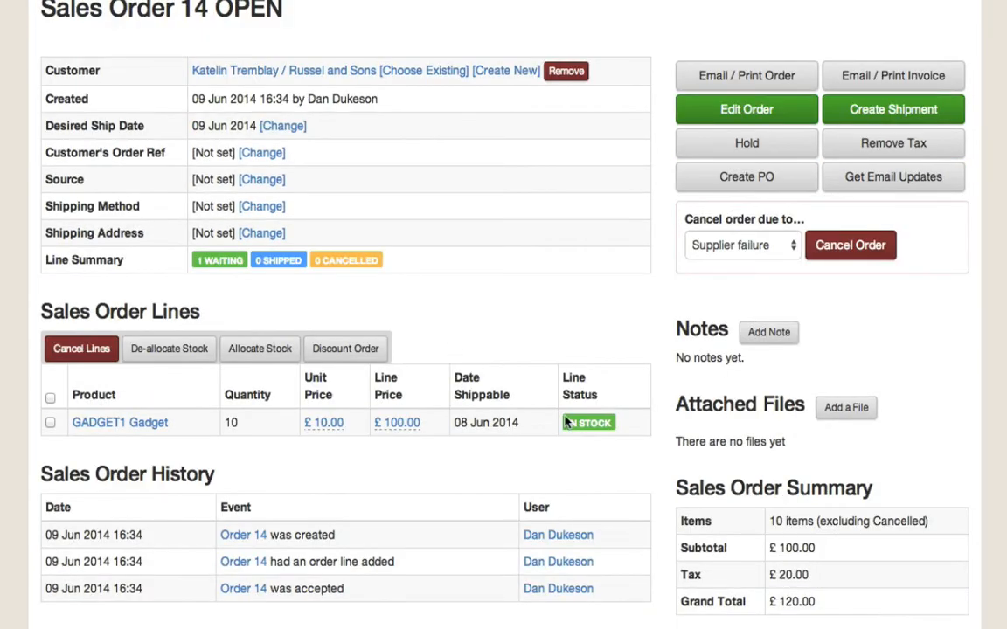
- Create a shipment for Order 14, dispatch it whole, and return to the order to check its status
left_click(873, 119)
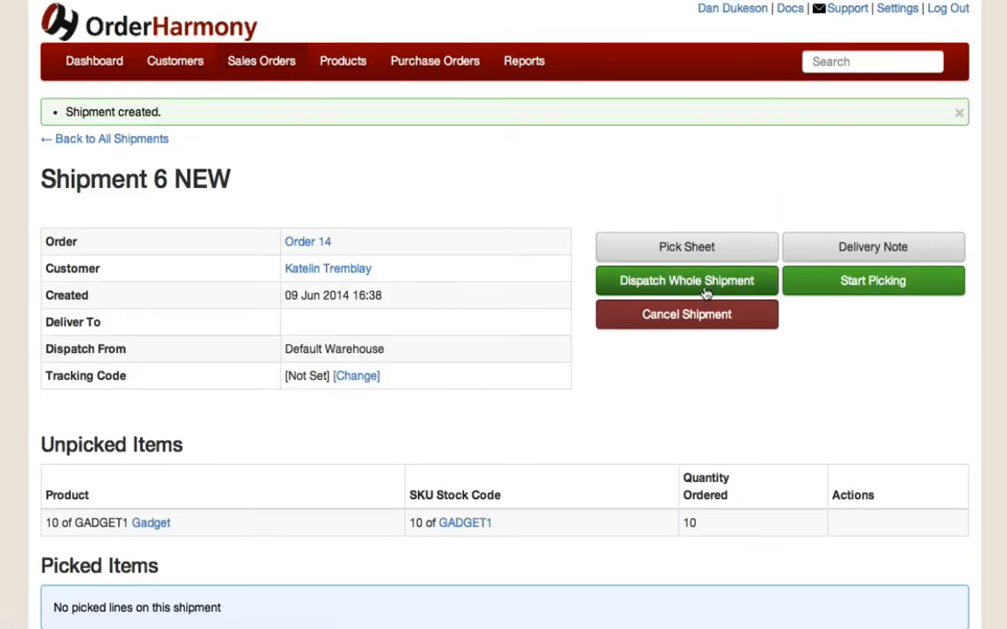
left_click(707, 282)
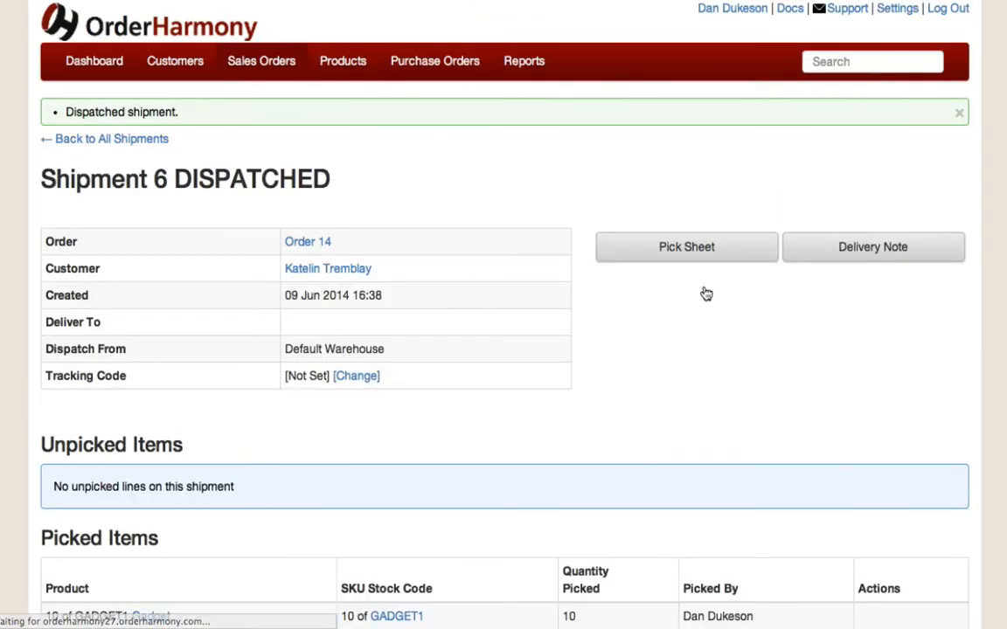
left_click(291, 242)
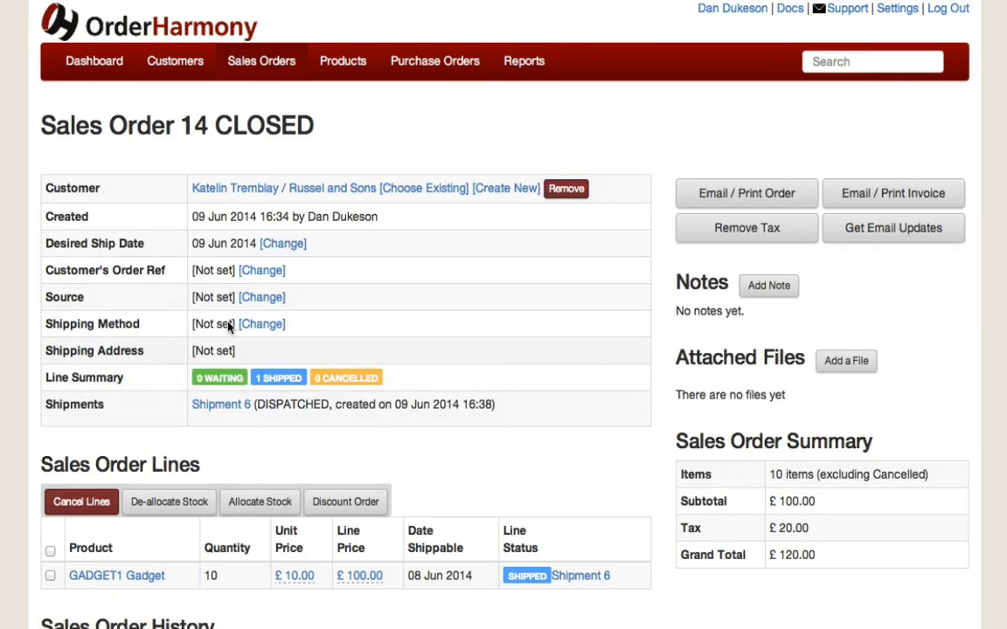
left_click(262, 60)
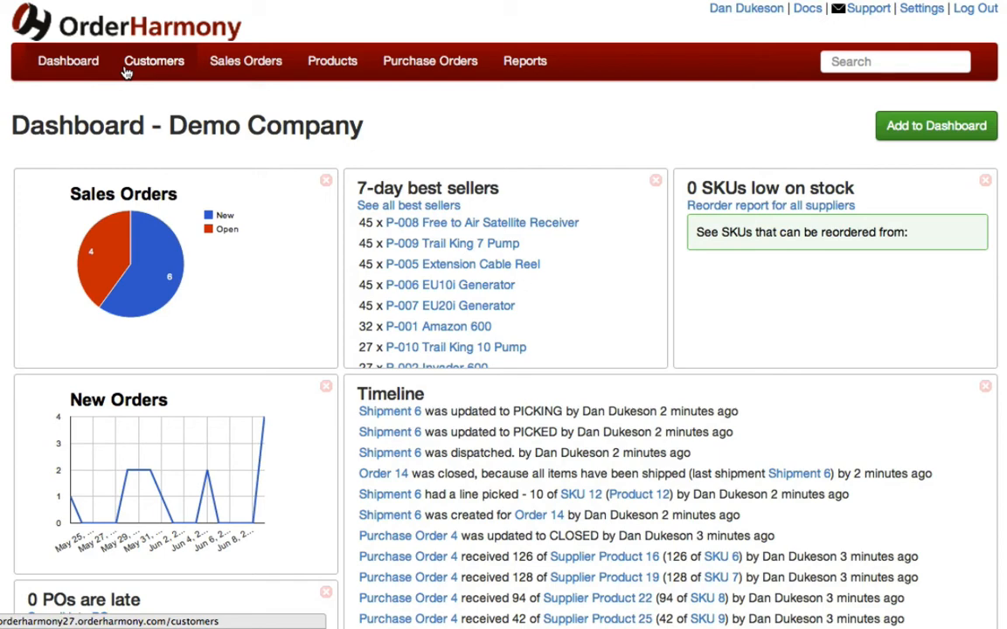
- Open the customer list, look over the fields for creating a customer, and cancel without creating one
left_click(154, 62)
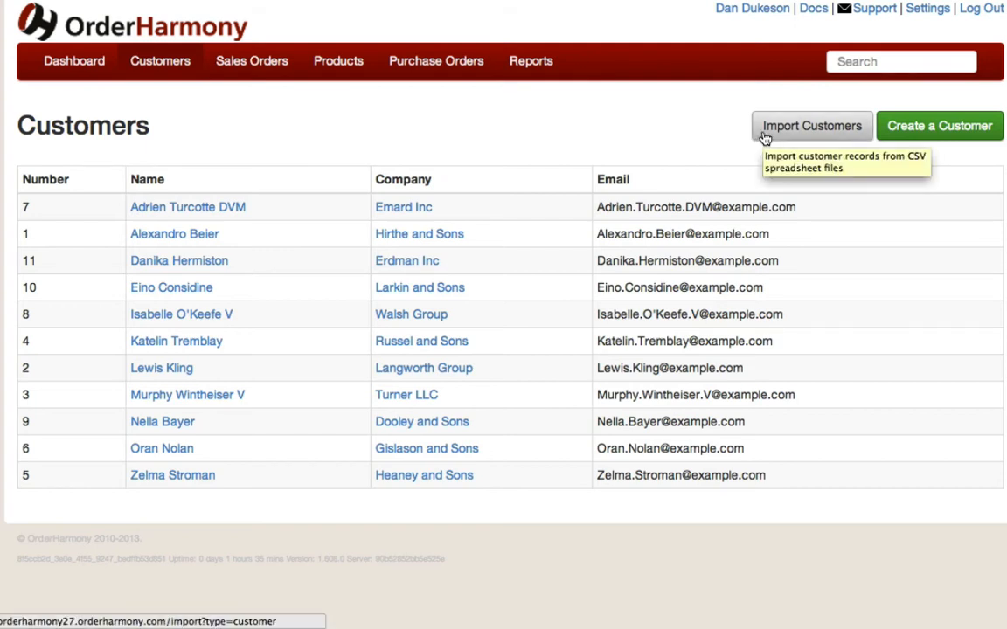
left_click(894, 131)
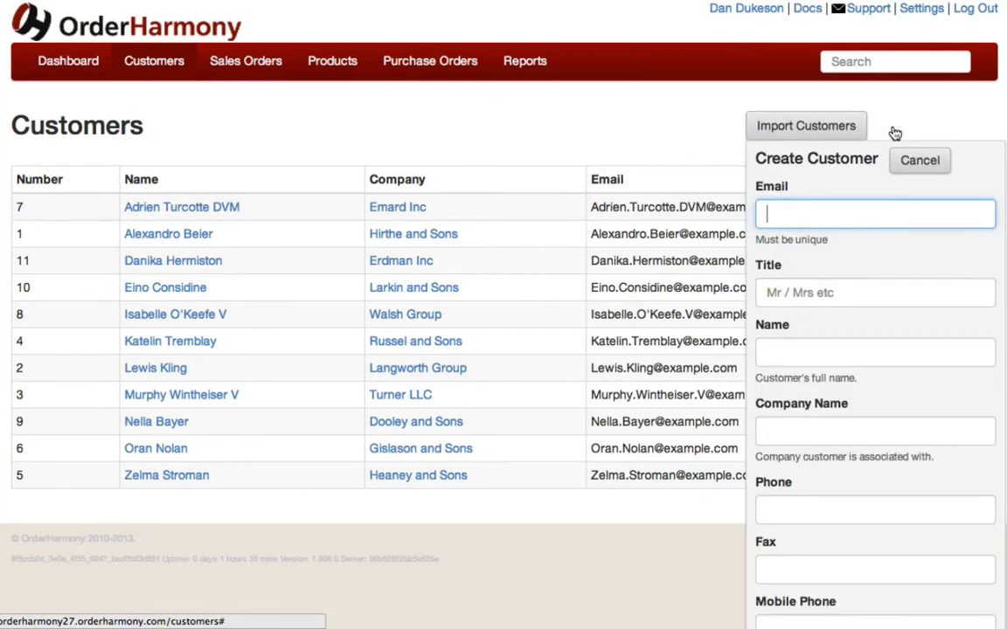
scroll(826, 193, "down", 2)
left_click(907, 146)
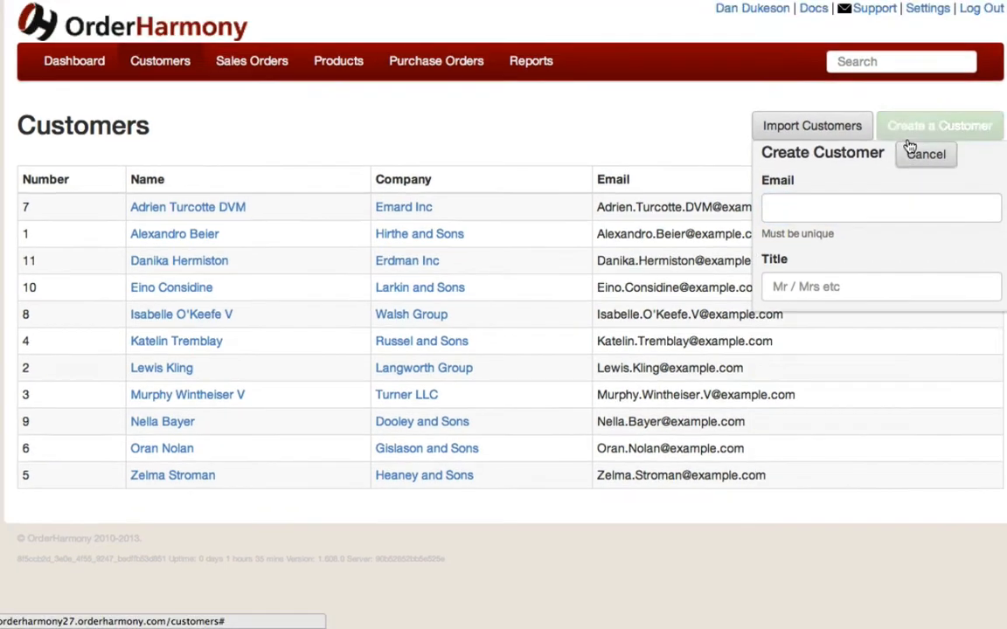
- Open the Russel and Sons customer record and review its contact details, order history and addresses
left_click(176, 342)
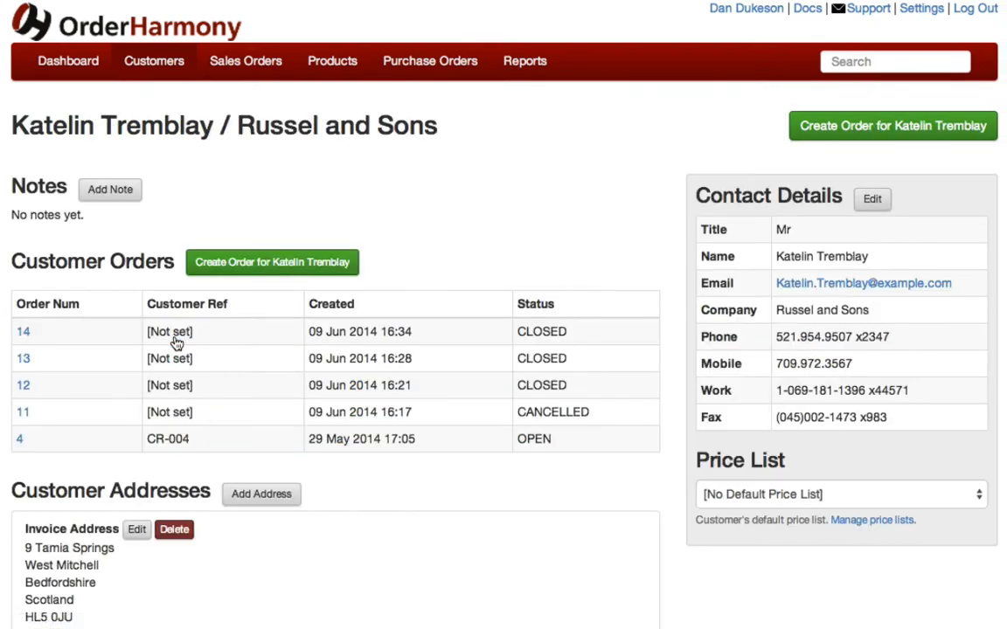
scroll(486, 263, "down", 1)
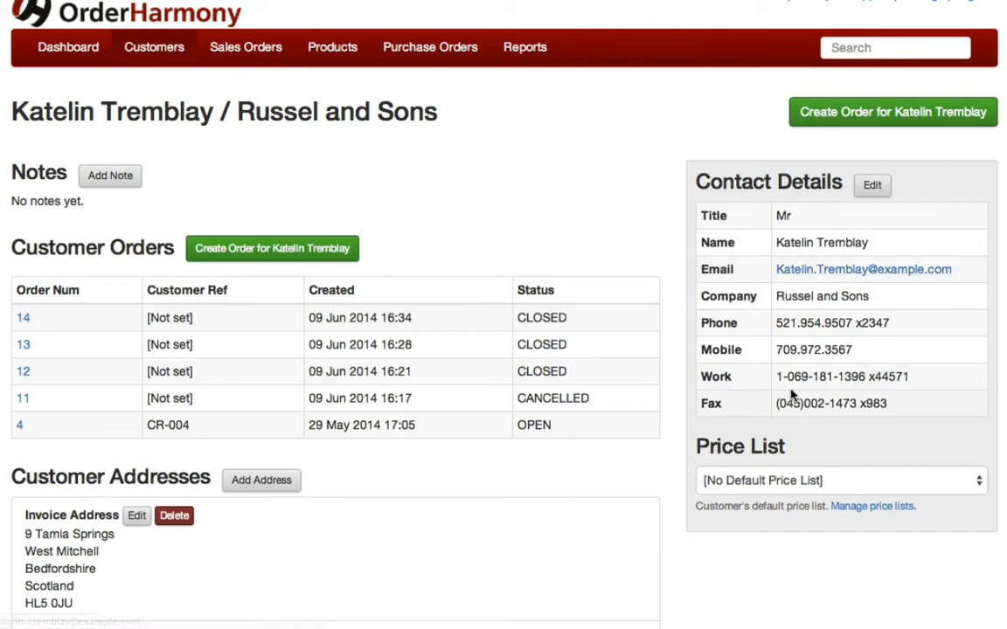
scroll(557, 315, "down", 3)
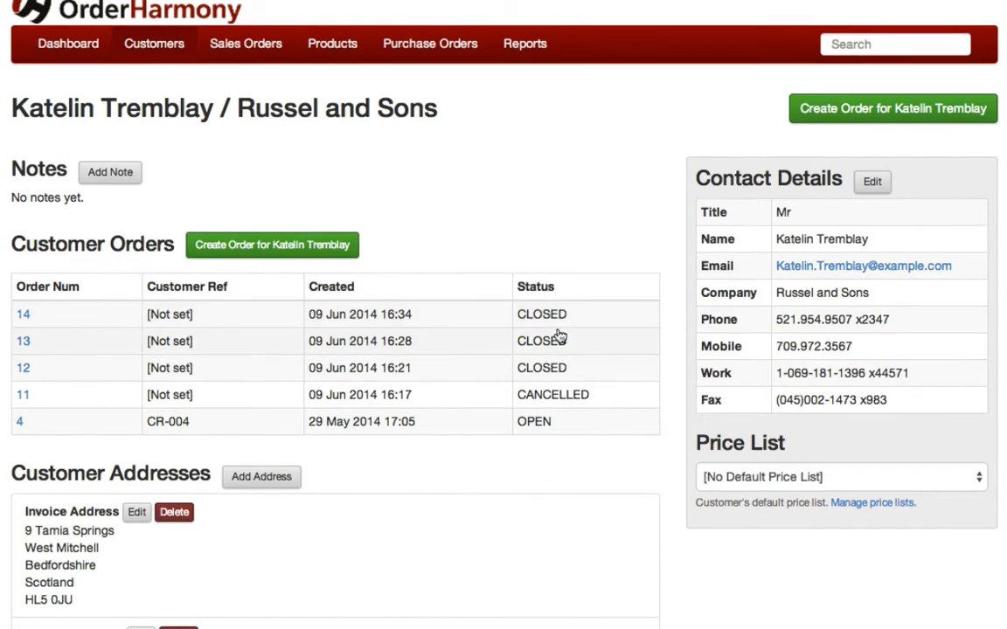
scroll(519, 432, "down", 2)
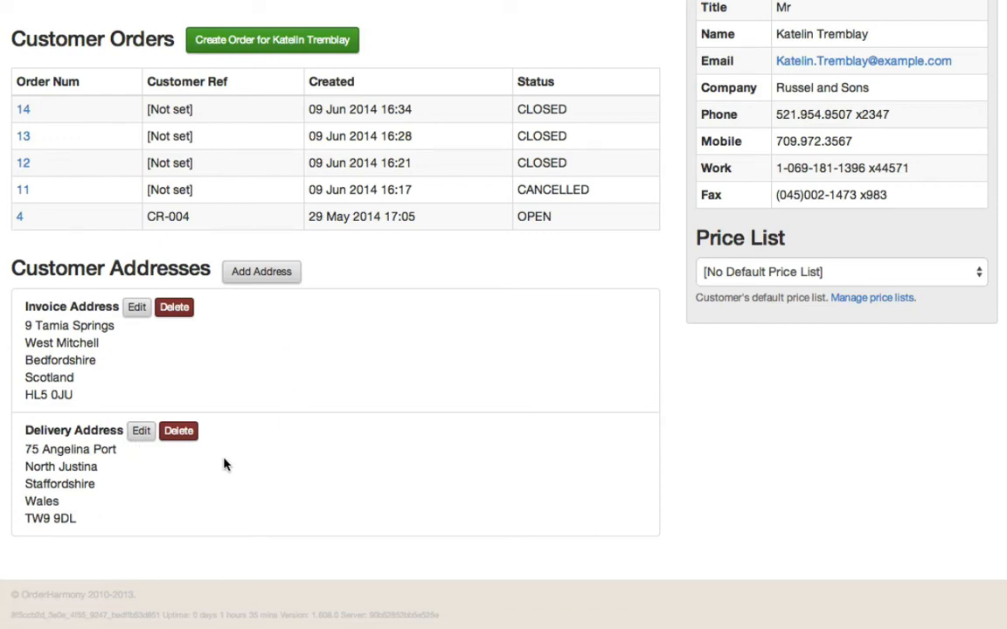
scroll(224, 464, "up", 2)
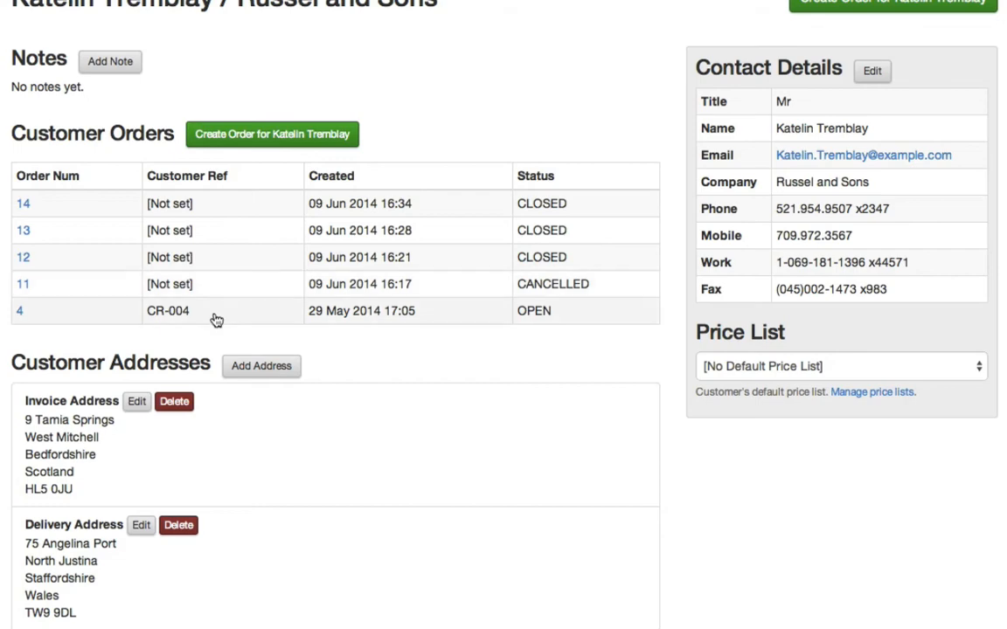
- View Order 14 from the Russel and Sons order history and return to the customer record through the order
left_click(201, 212)
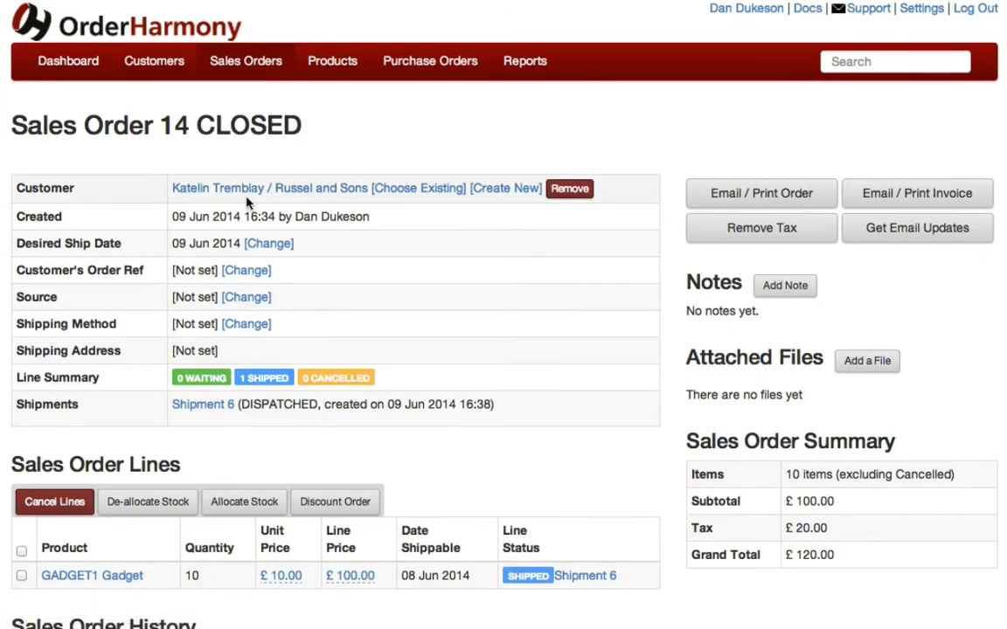
left_click(278, 191)
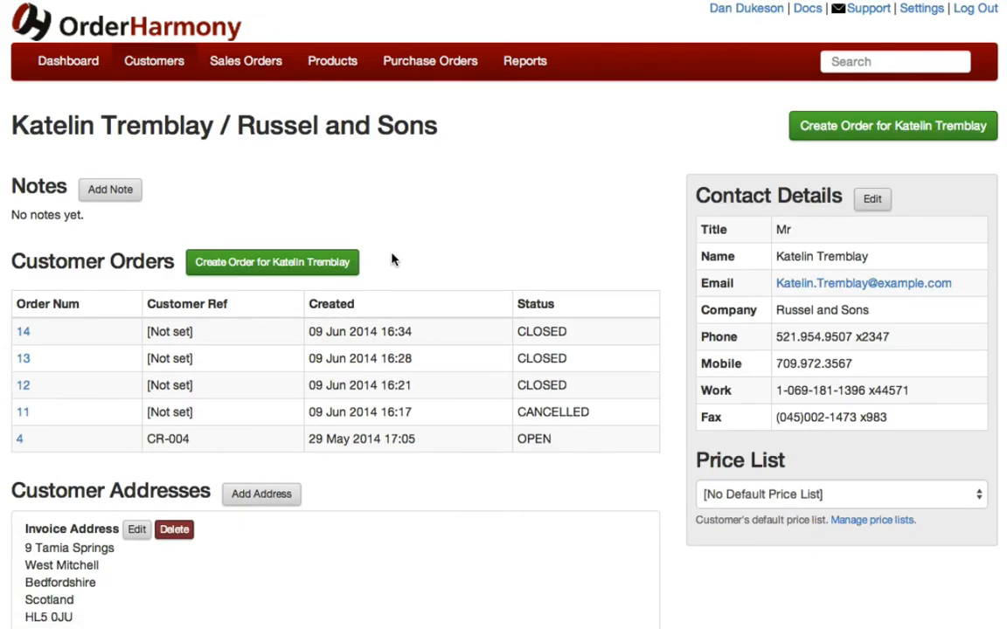
left_click(832, 140)
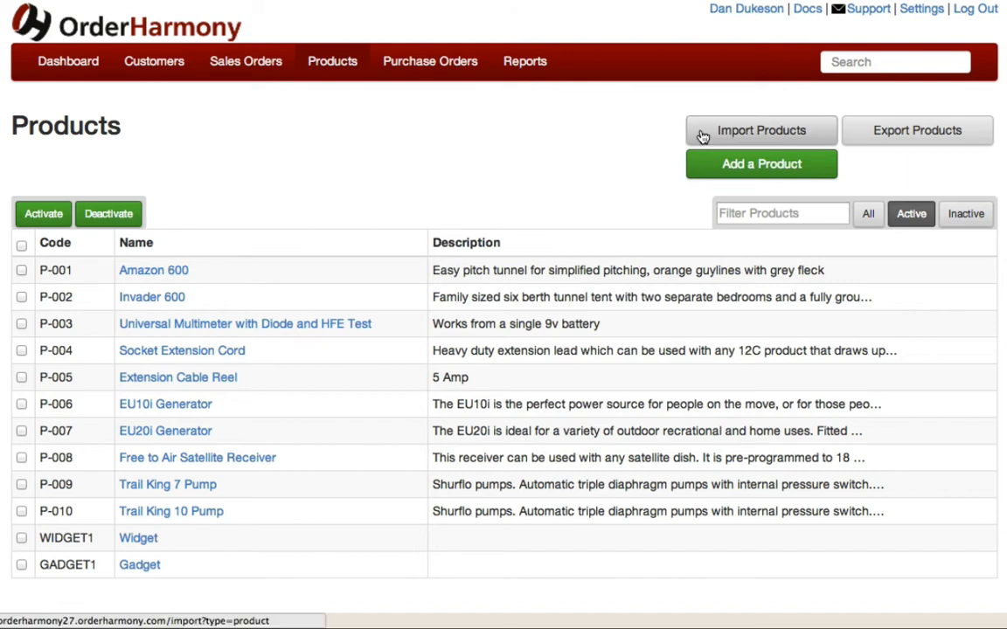
- Open the new product form, review its fields down to price and tax, and hide it without creating a product
left_click(700, 165)
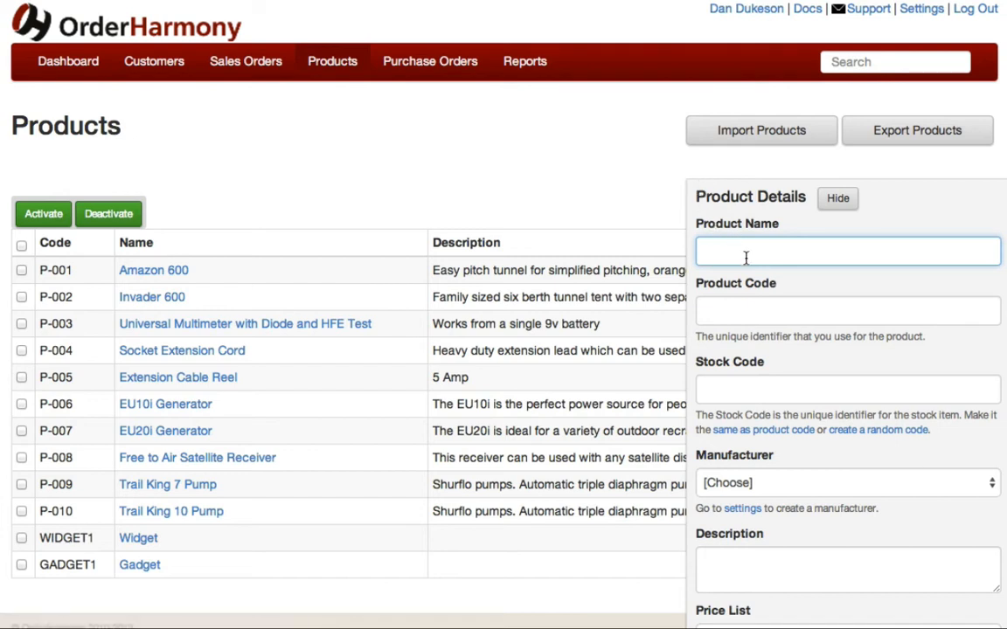
scroll(745, 257, "down", 1)
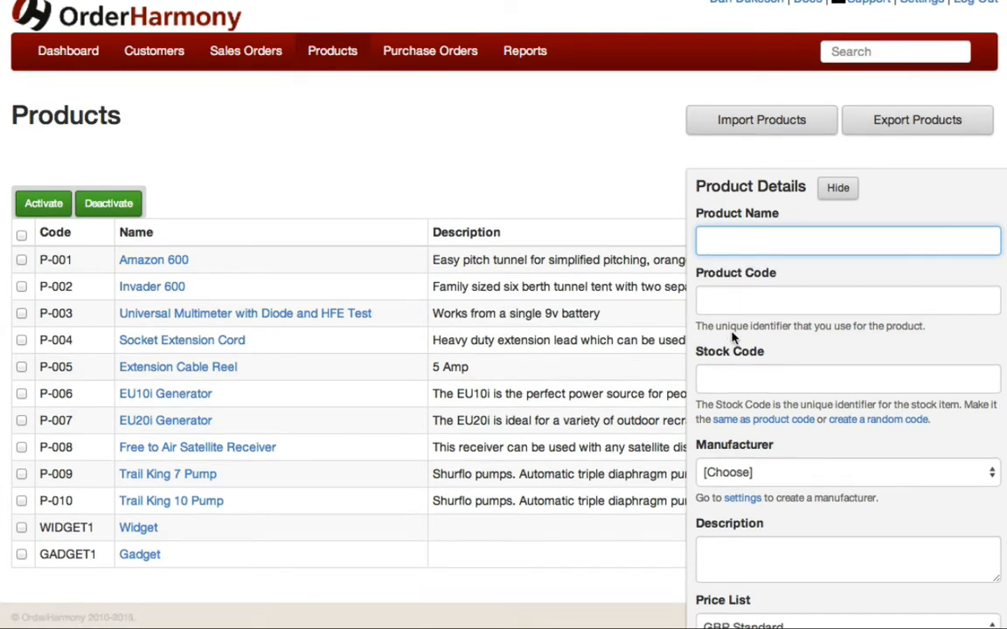
scroll(767, 476, "down", 3)
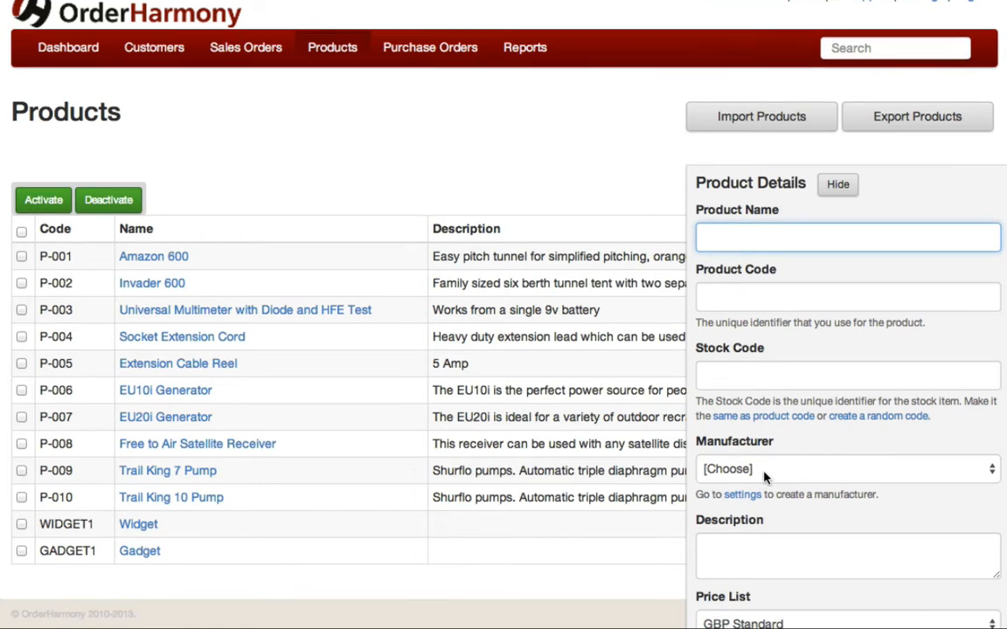
scroll(765, 562, "down", 5)
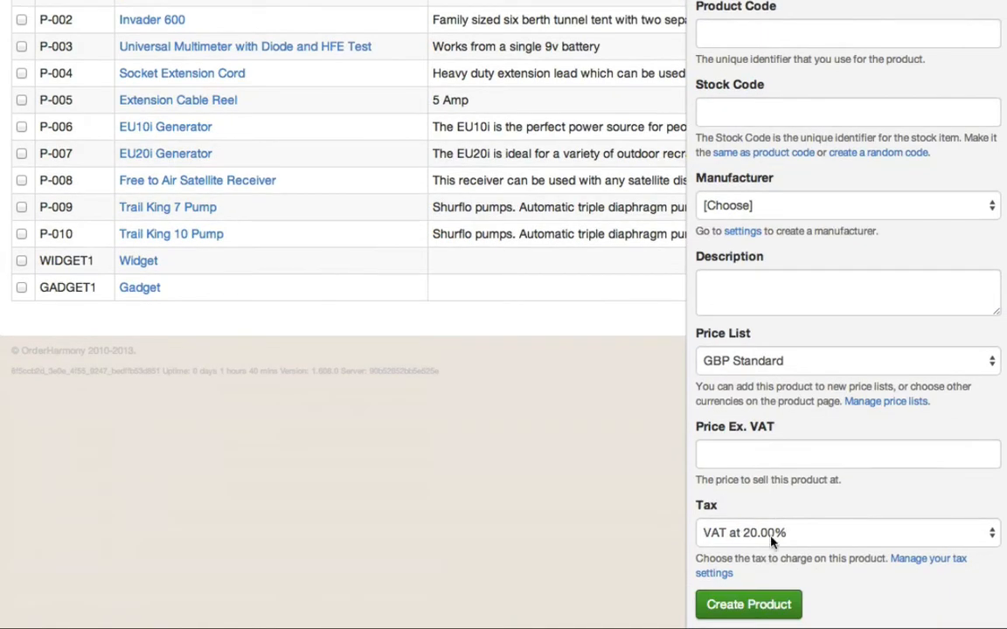
scroll(771, 542, "up", 6)
left_click(834, 194)
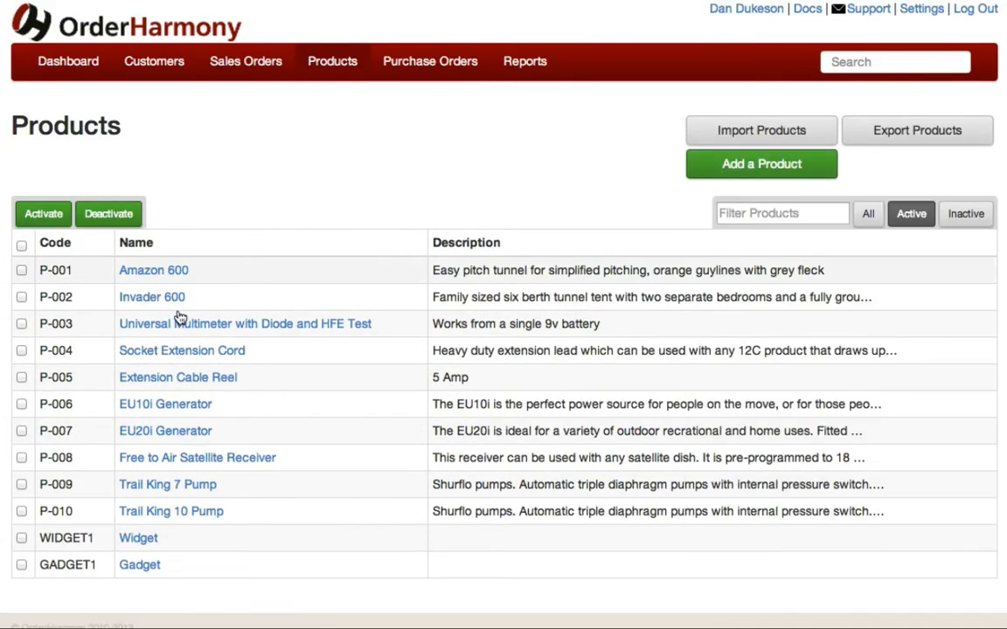
- Open the Widget product and examine its stock info, suppliers, SKUs, latest sales orders and pricing
left_click(138, 538)
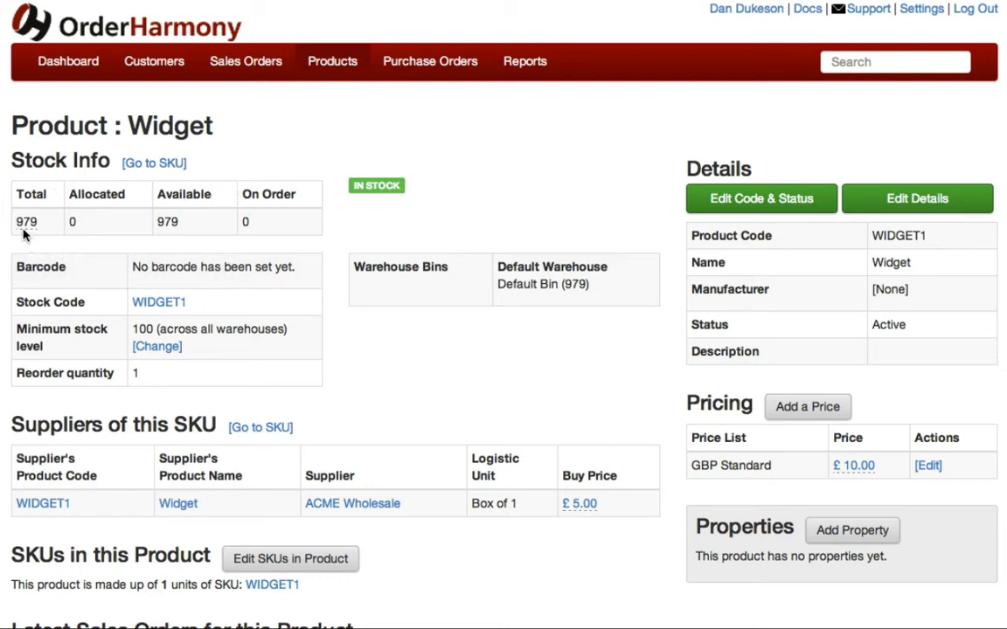
mouse_move(25, 218)
scroll(270, 236, "down", 1)
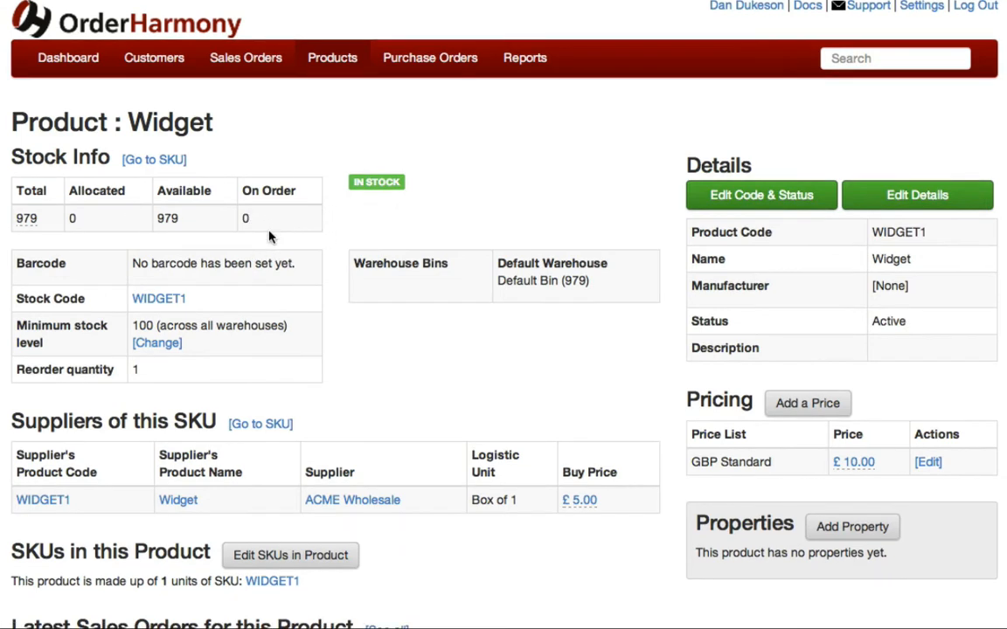
scroll(270, 242, "down", 1)
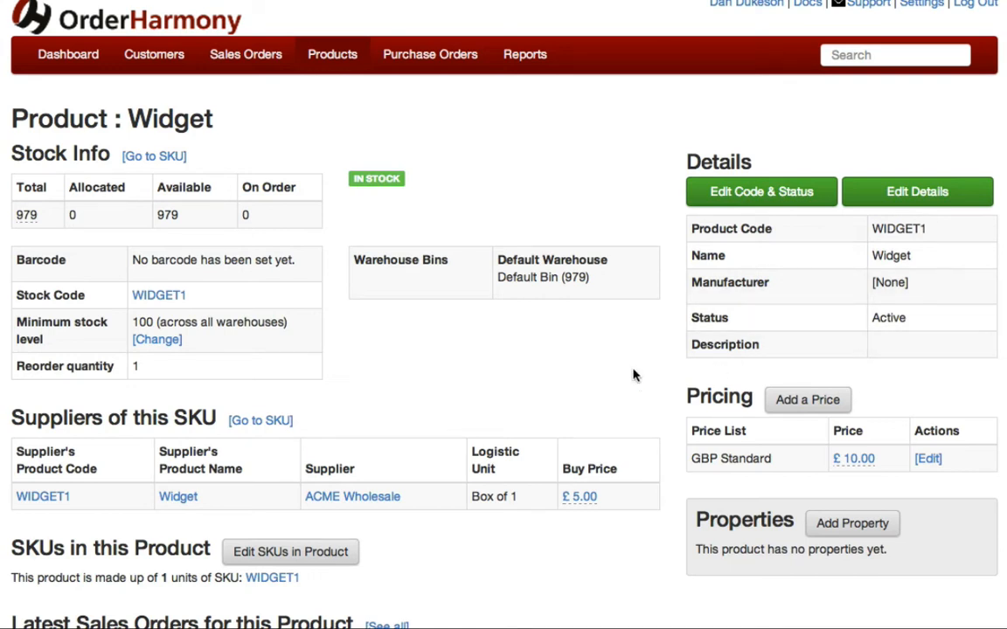
scroll(410, 350, "down", 1)
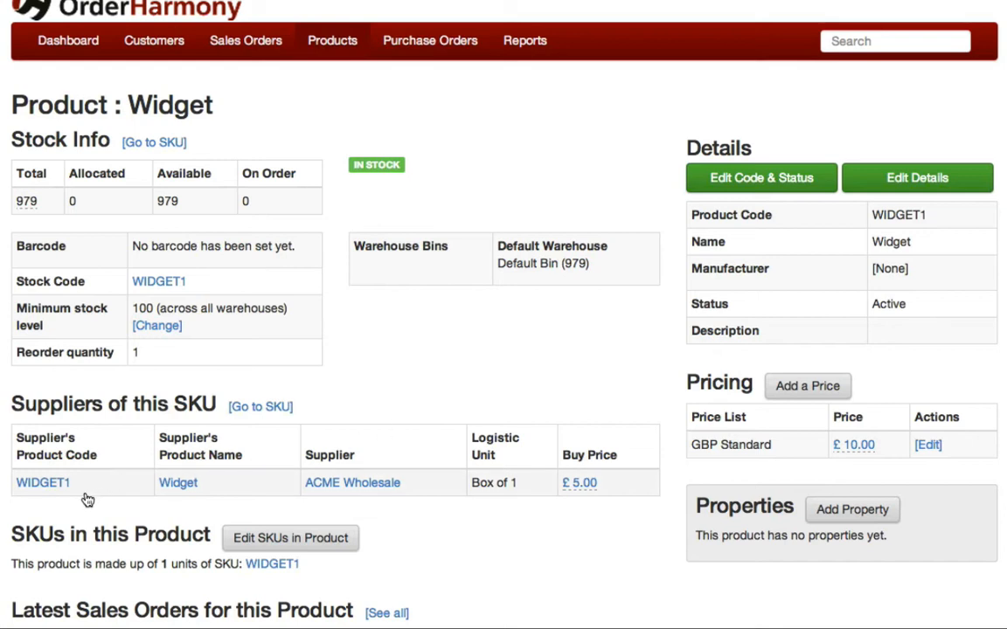
scroll(118, 479, "down", 1)
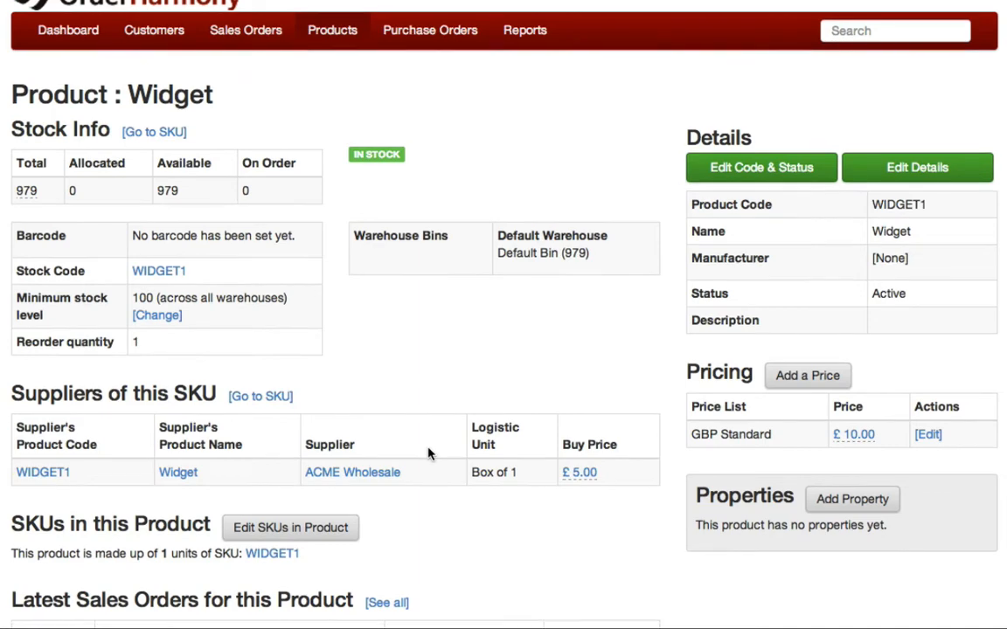
scroll(428, 452, "down", 5)
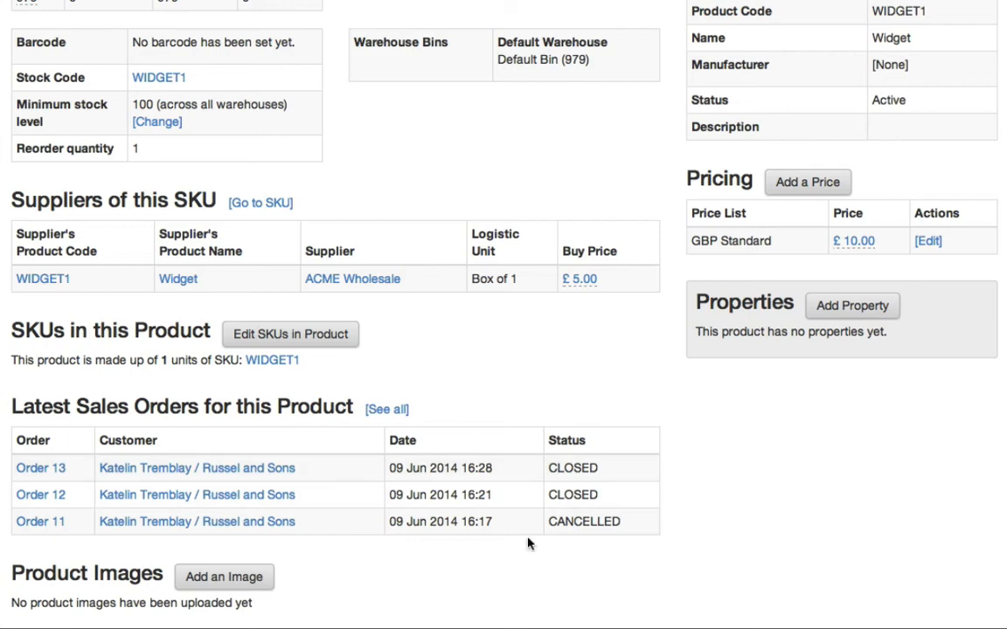
scroll(595, 526, "up", 4)
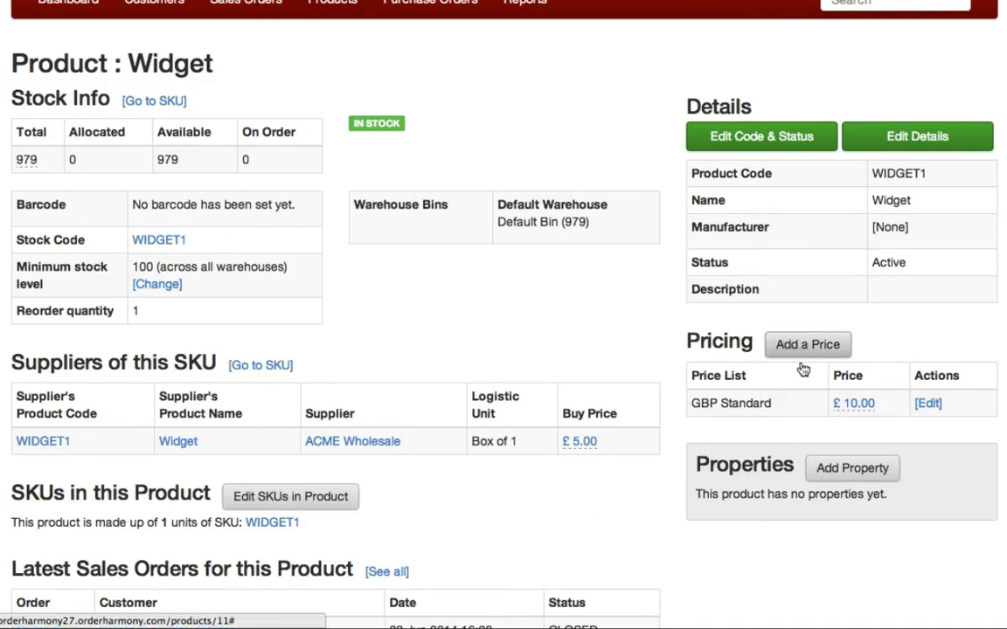
- Add a GBP Wholesale price of £5 excluding VAT to the Widget product and save it
mouse_move(842, 409)
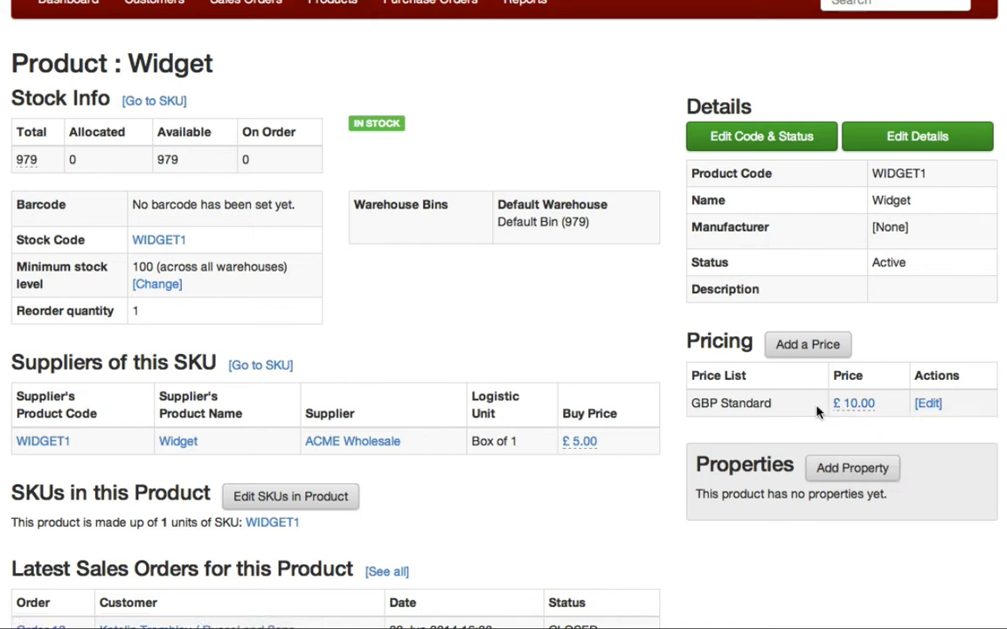
left_click(809, 350)
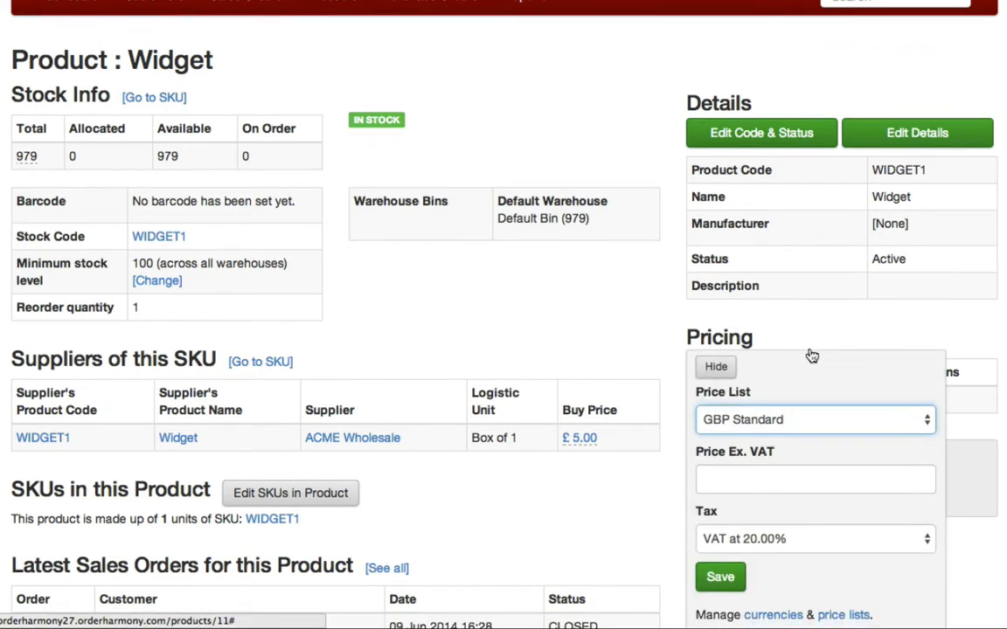
scroll(807, 324, "down", 2)
left_click(806, 361)
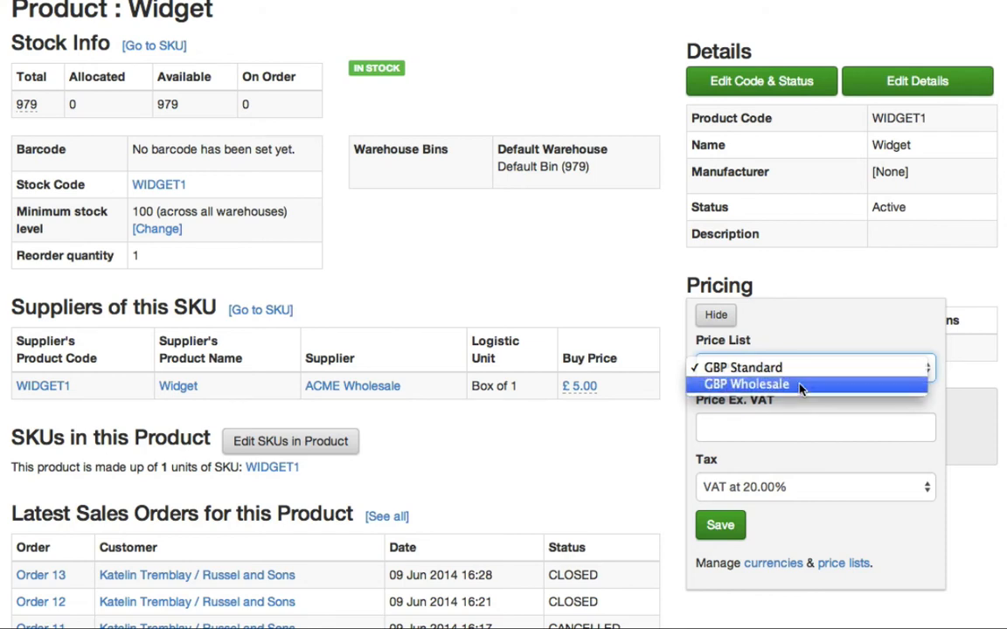
left_click(800, 386)
left_click(792, 423)
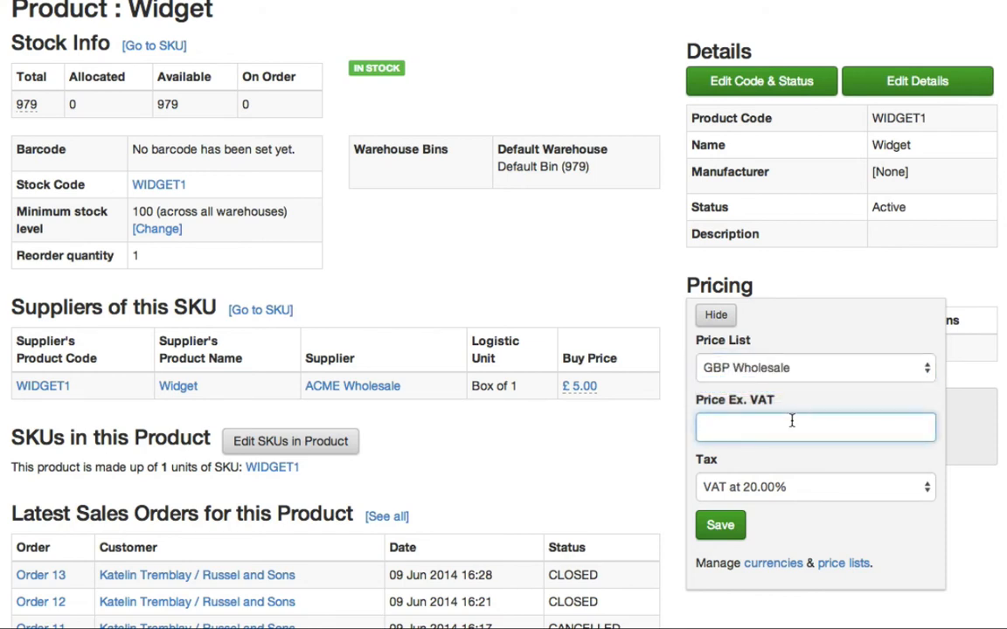
type("5")
left_click(718, 525)
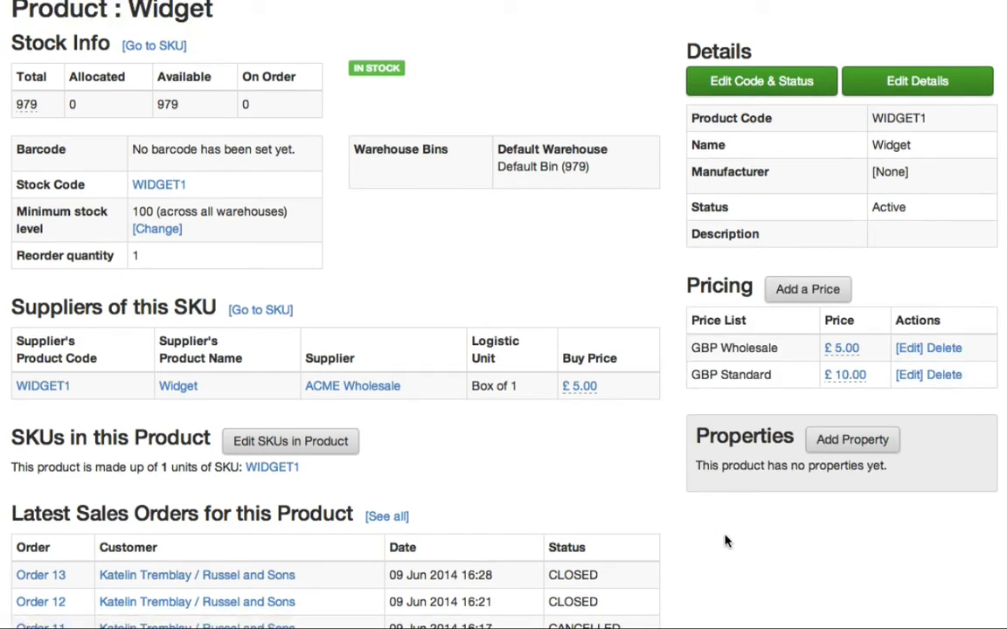
scroll(724, 537, "down", 3)
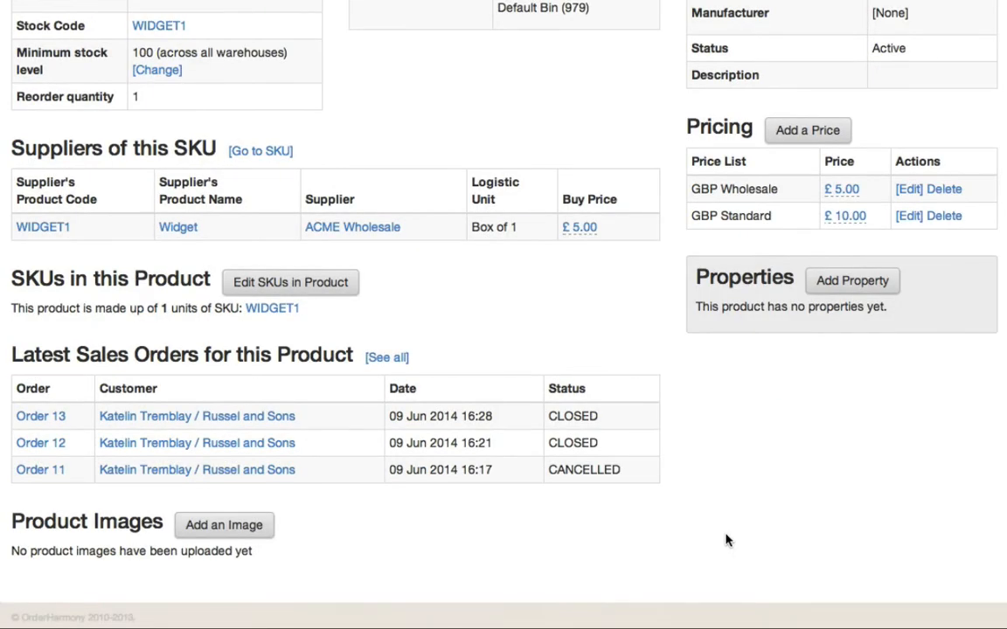
scroll(724, 539, "up", 5)
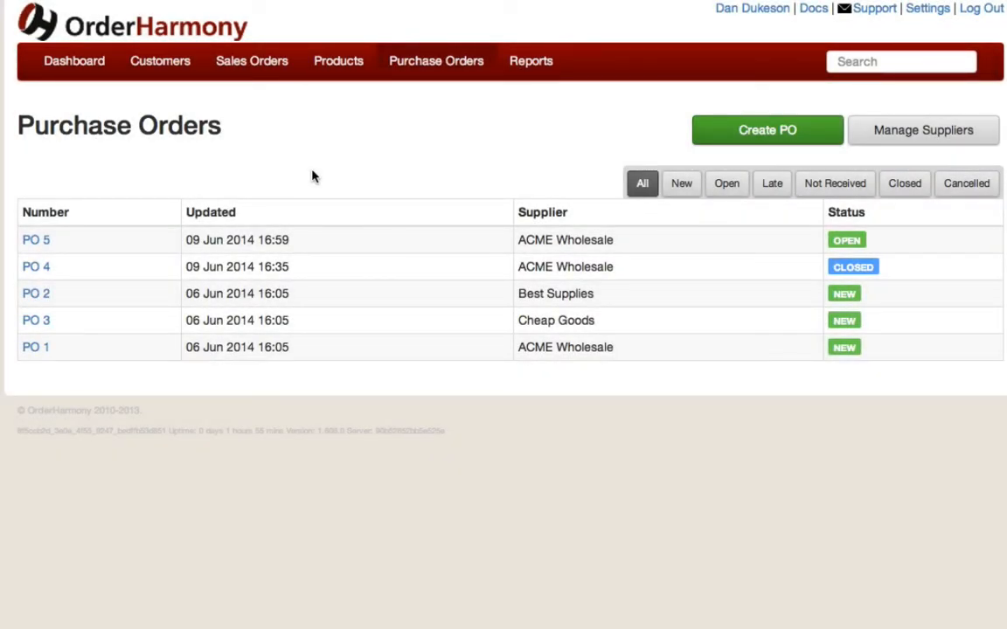
- Open the purchase orders list and filter it by New, then by Open status
left_click(463, 73)
left_click(688, 194)
left_click(727, 192)
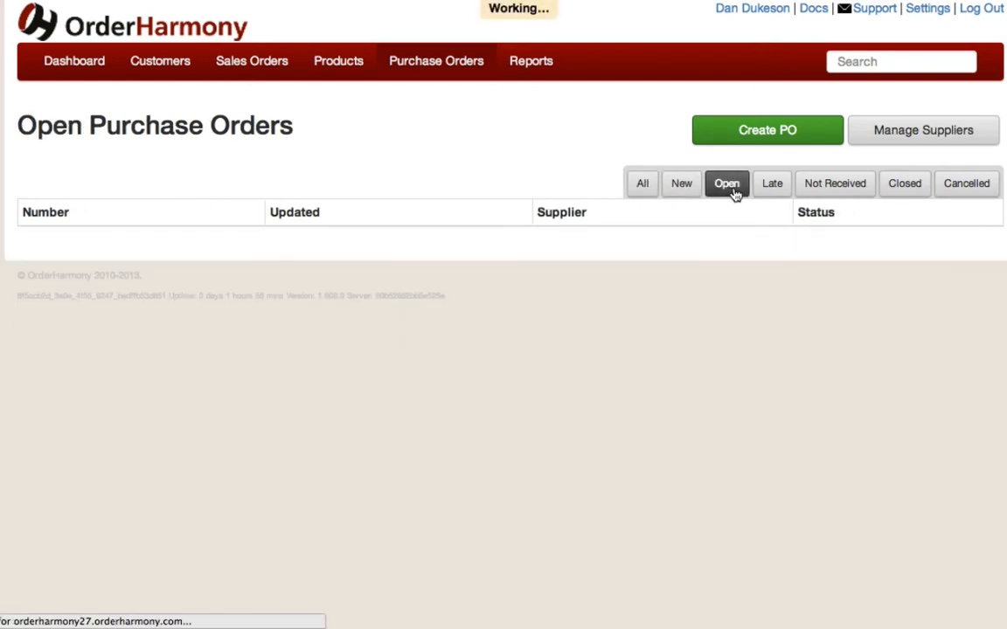
- Create a purchase order for supplier ACME Wholesale, confirming a new one despite the existing NEW order
left_click(758, 140)
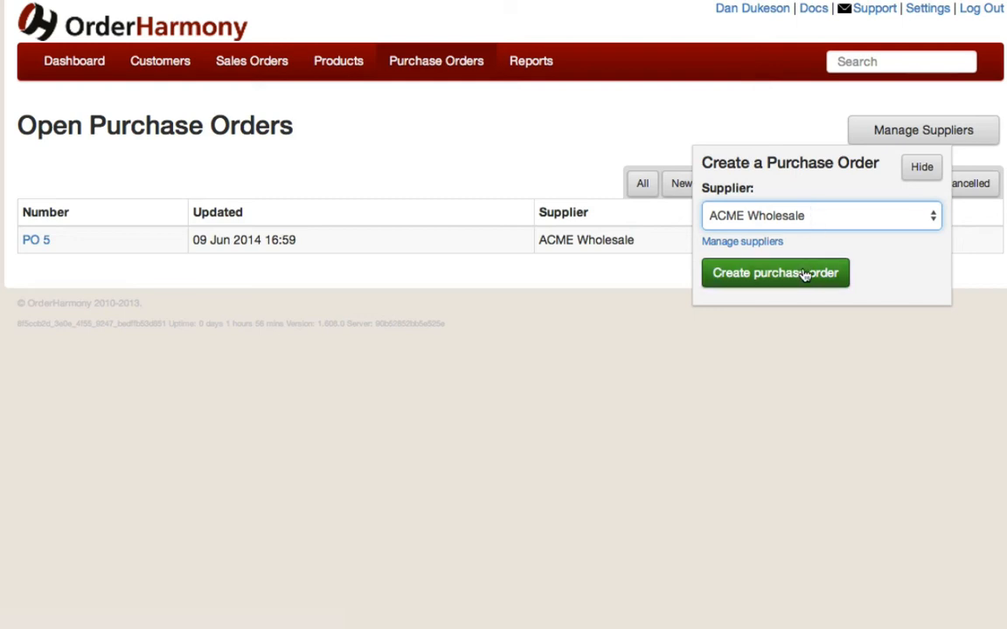
left_click(818, 224)
left_click(816, 219)
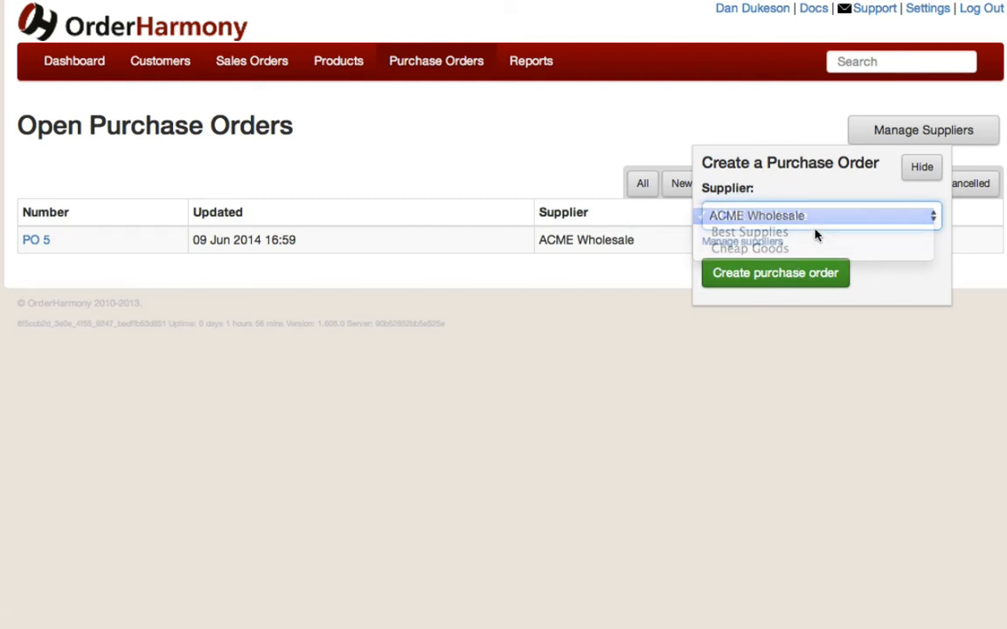
left_click(798, 273)
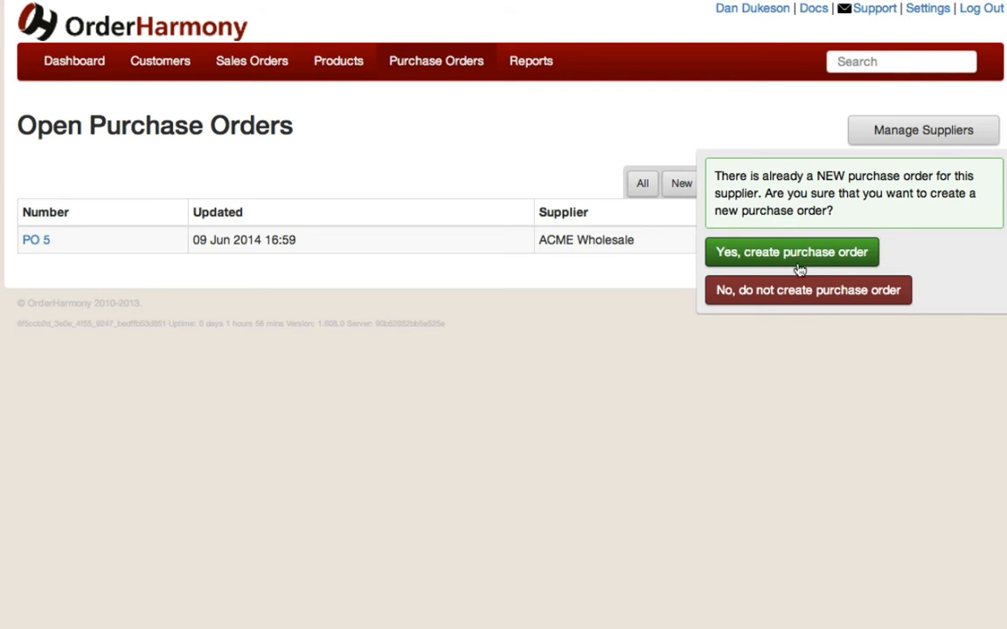
left_click(797, 262)
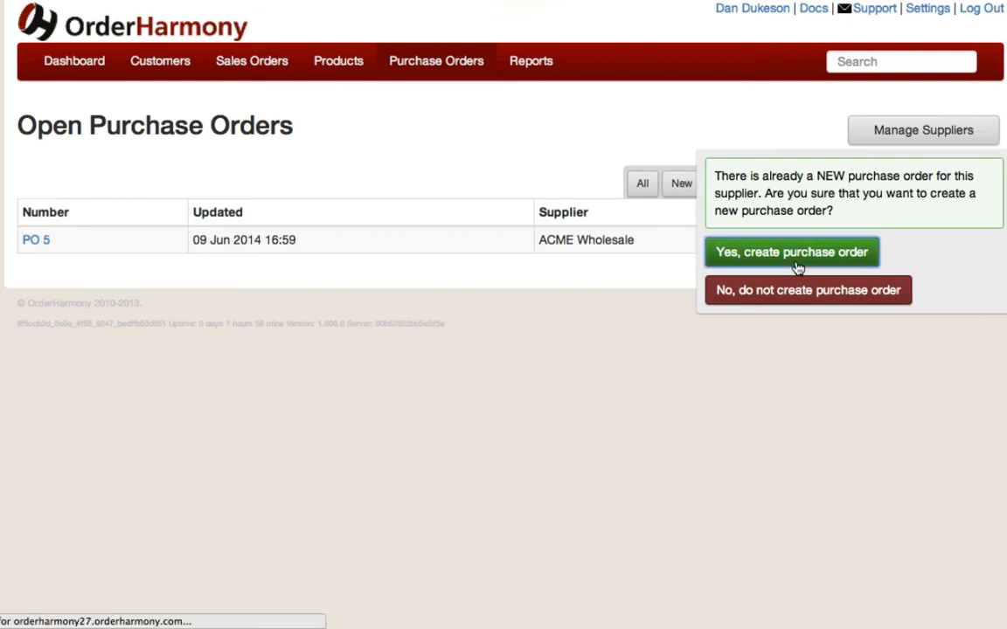
- Add a line for 1 Amazon 600 (SP-1-001) to the new purchase order
scroll(762, 313, "down", 2)
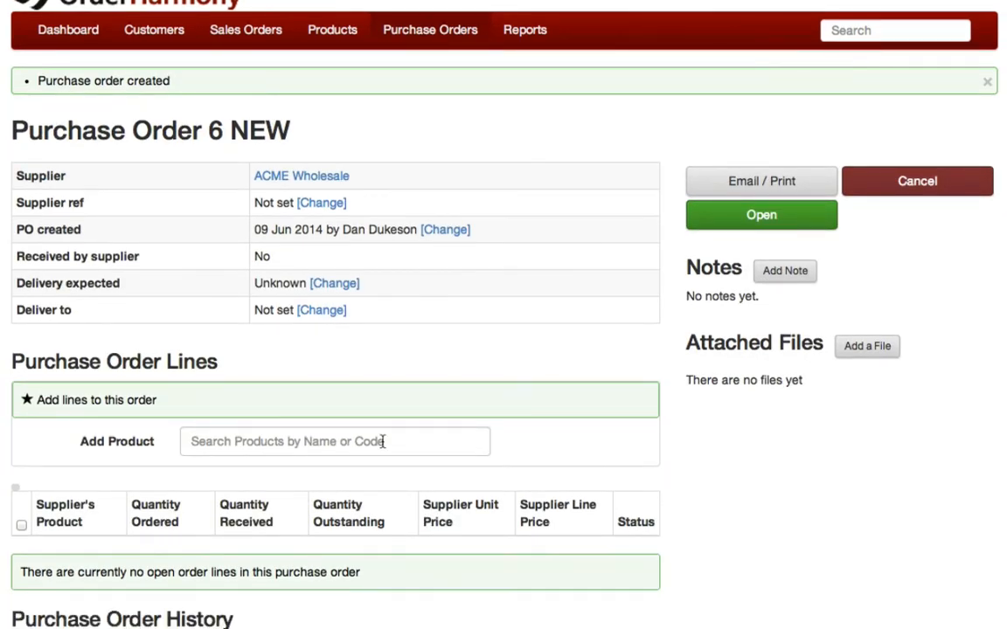
left_click(418, 442)
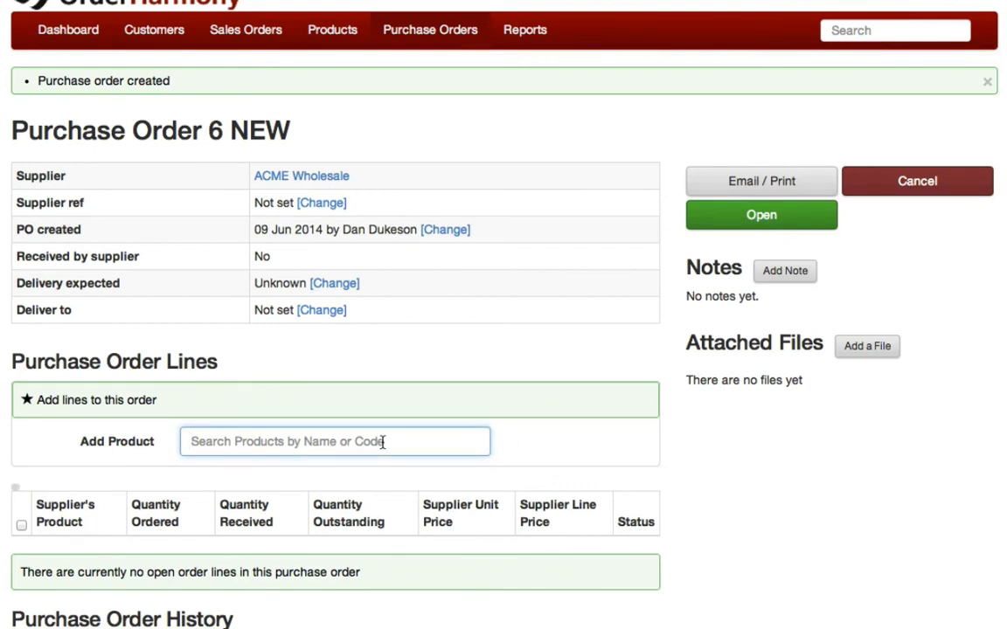
type("am")
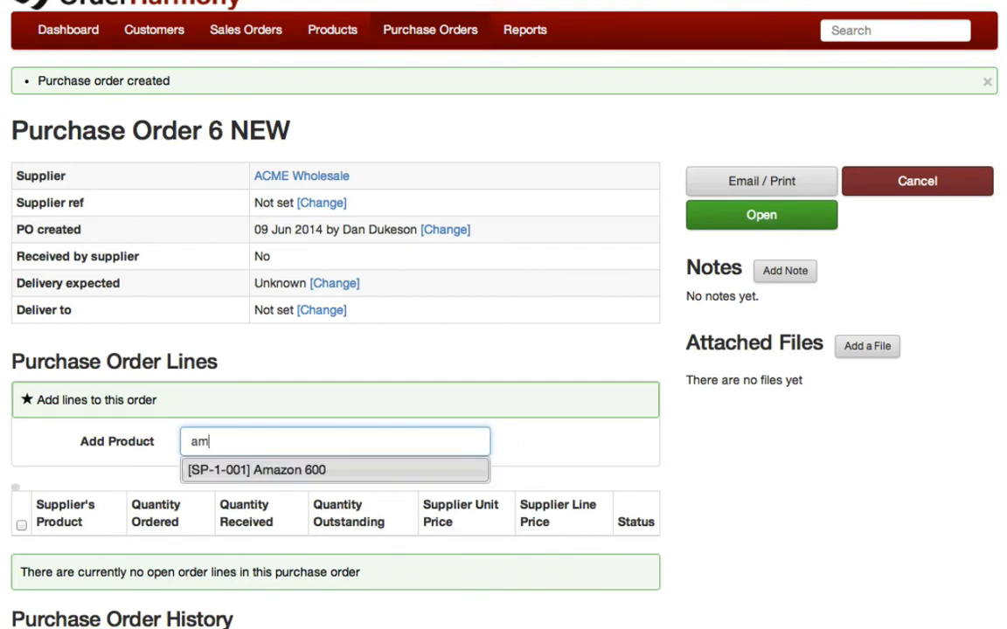
left_click(364, 466)
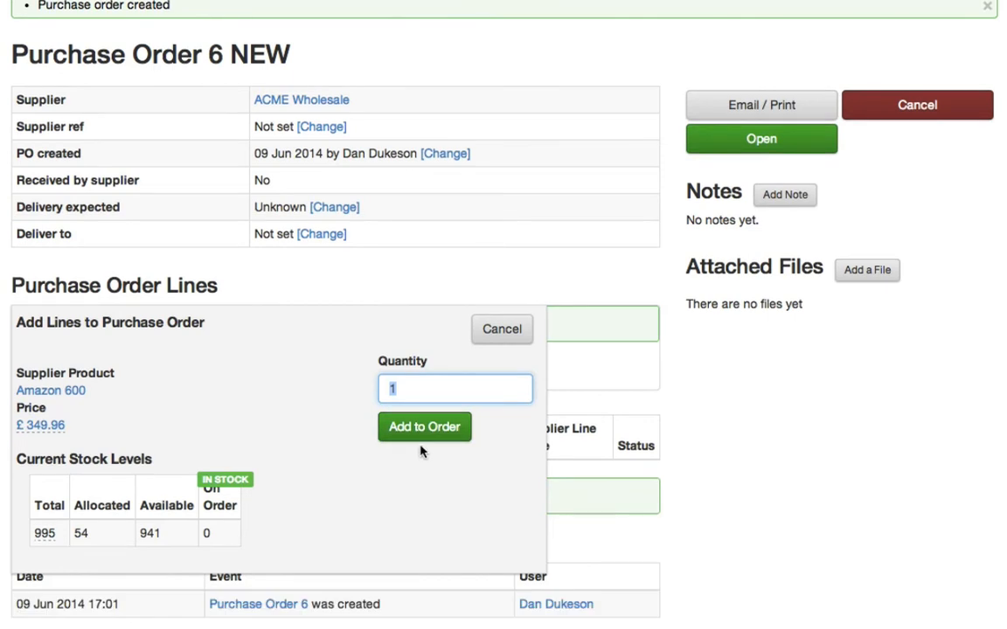
left_click(421, 432)
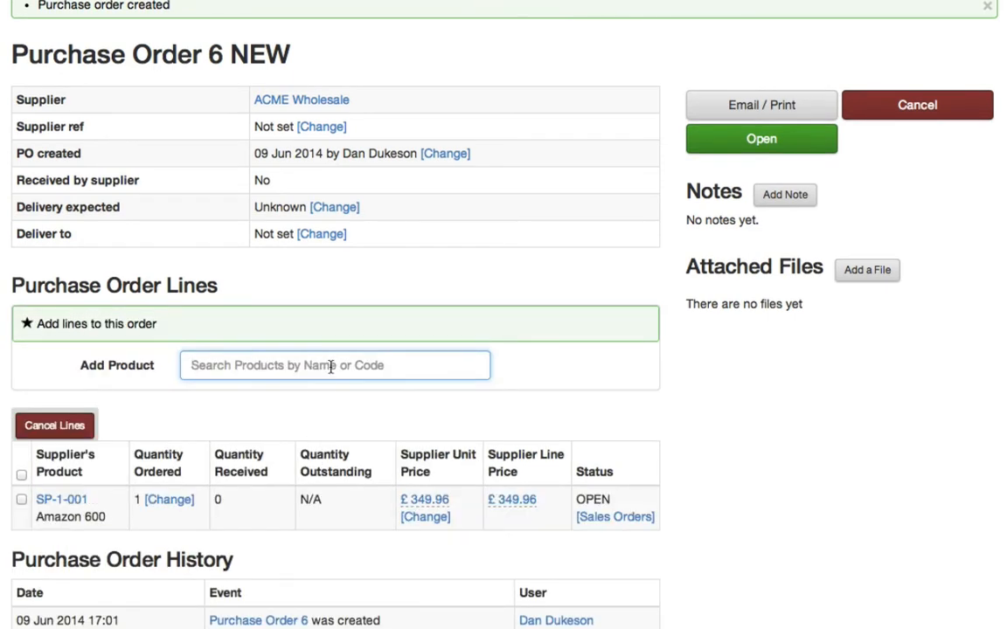
- Add a line for 100 Widgets (WIDGET1) to the purchase order
type("wid")
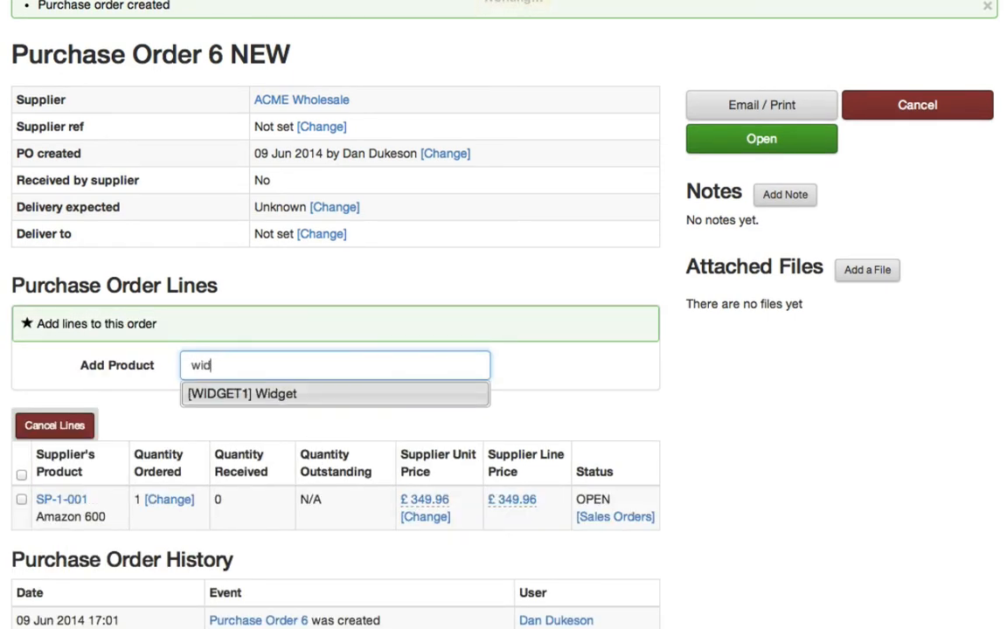
left_click(341, 402)
type("100")
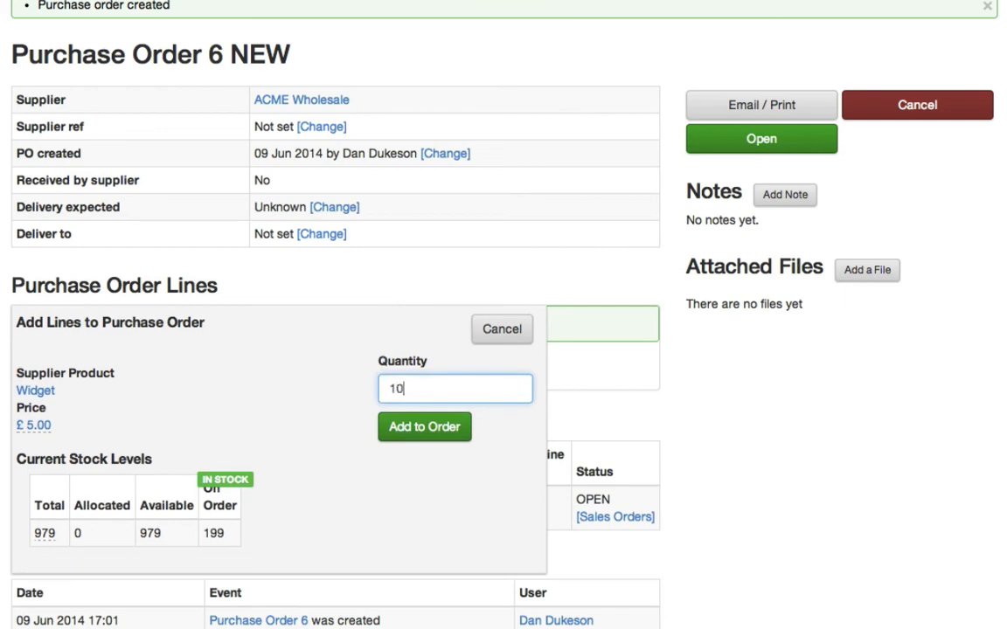
key("Return")
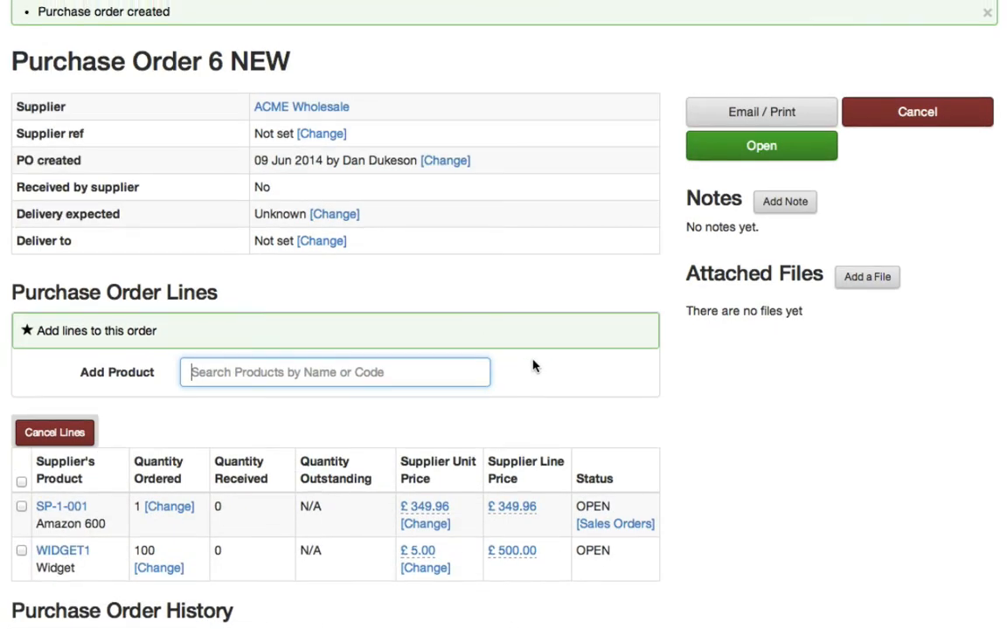
- Set the purchase order's expected delivery date to 2014-06-16 and its delivery address to Warehouse 1
left_click(348, 215)
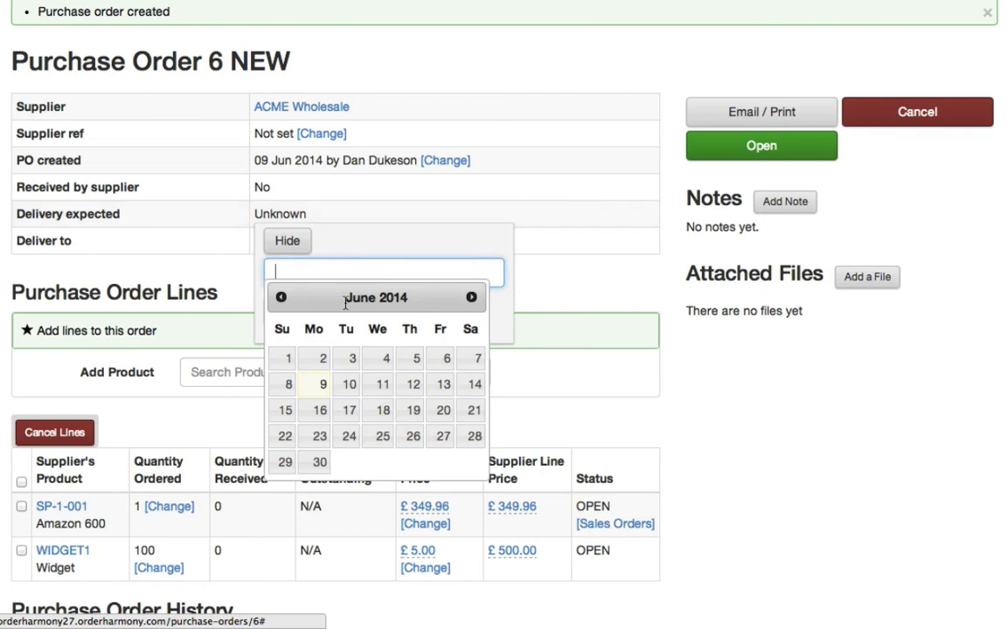
left_click(321, 413)
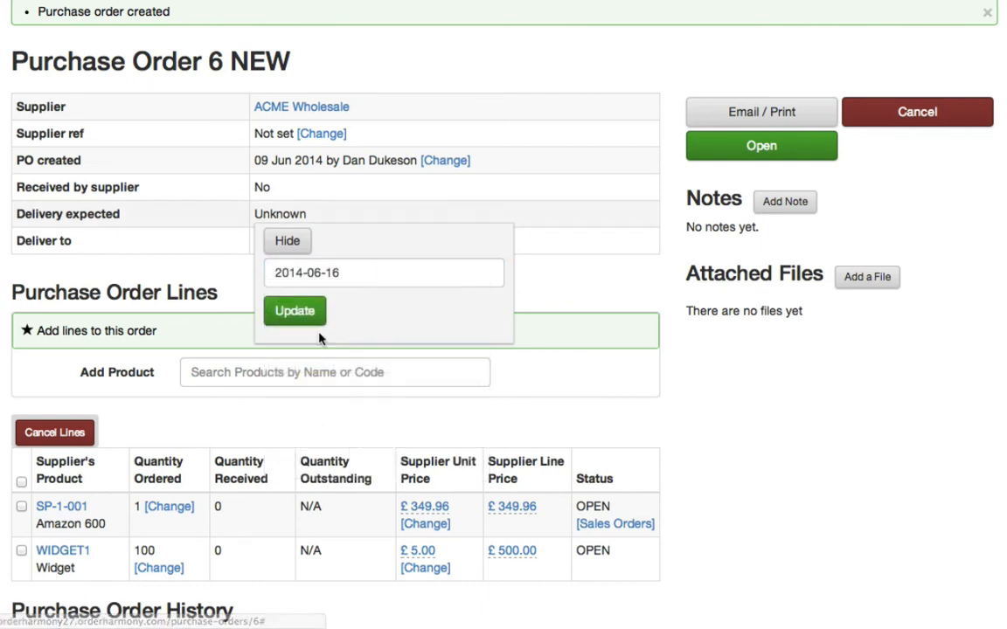
left_click(361, 313)
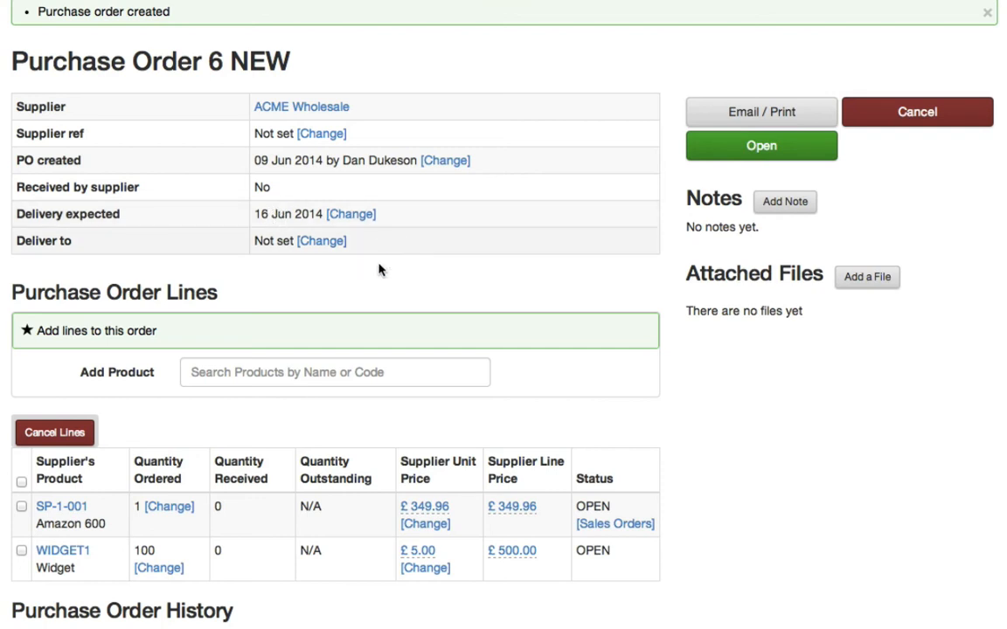
left_click(322, 248)
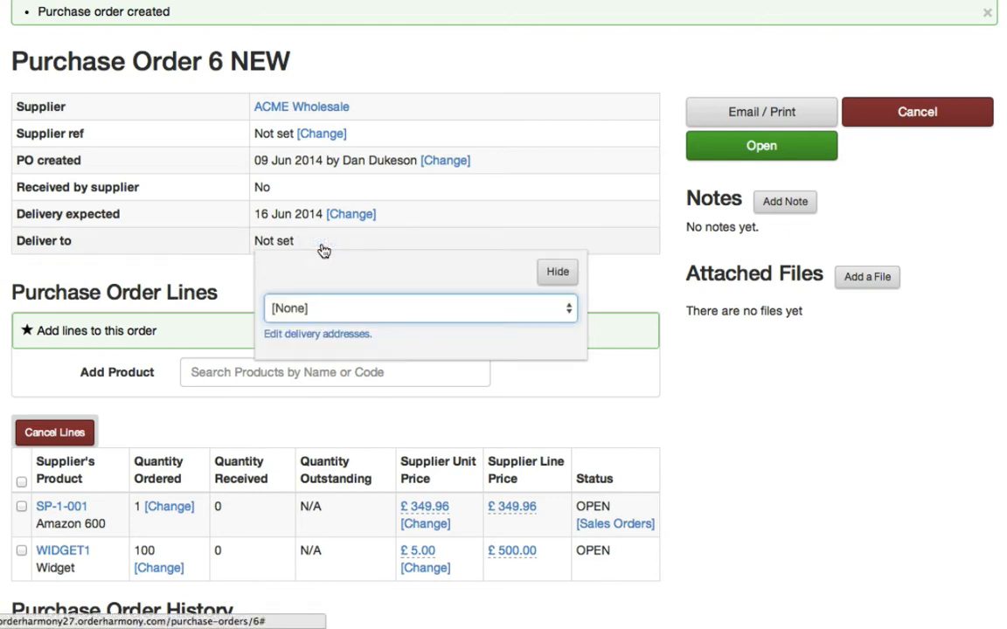
left_click(322, 315)
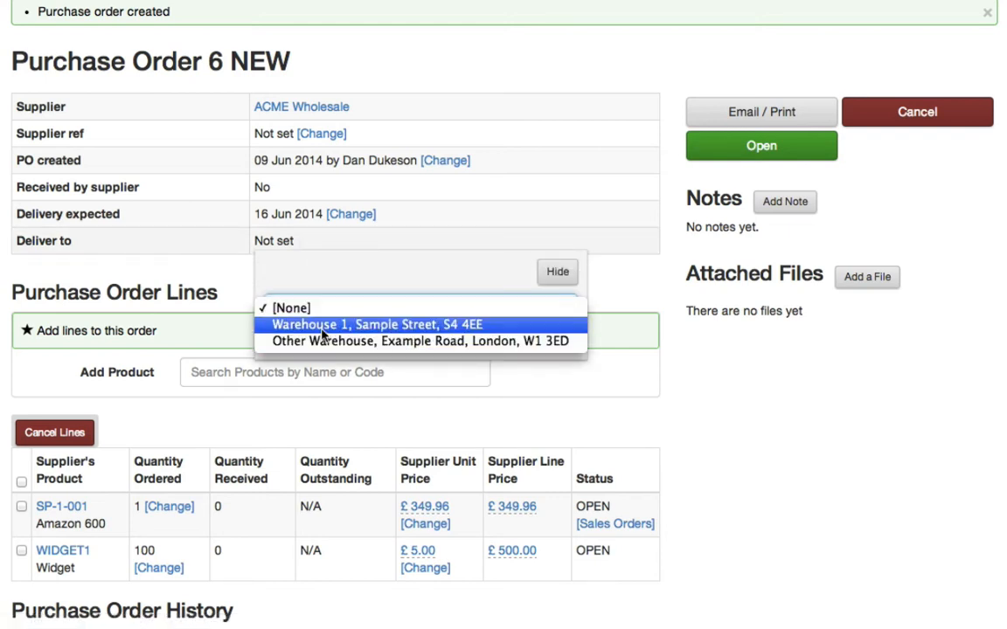
left_click(322, 326)
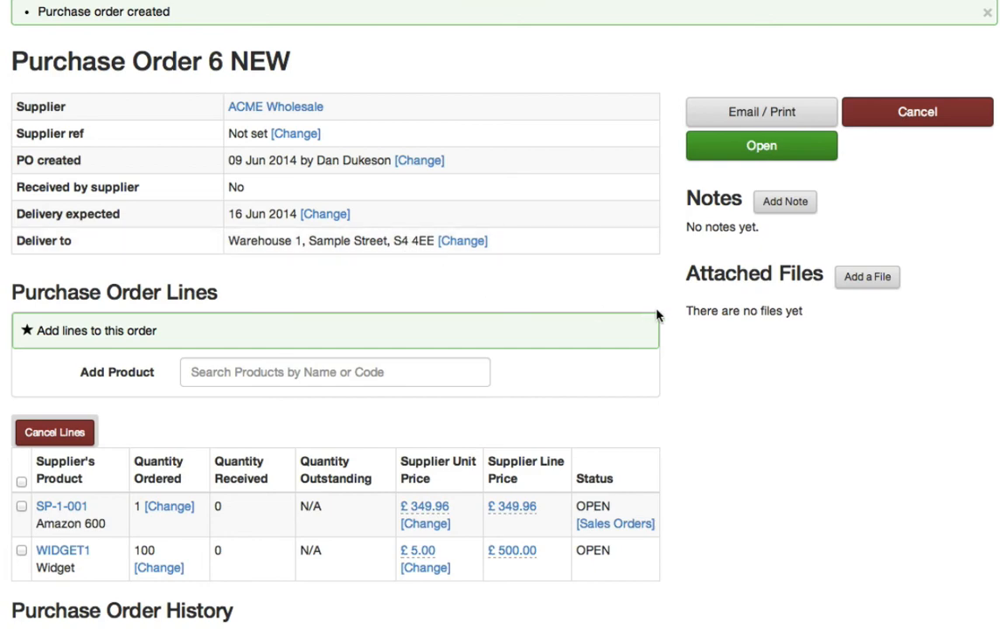
- Review the purchase order's note form and file attachment form, closing each without adding anything
scroll(779, 84, "down", 3)
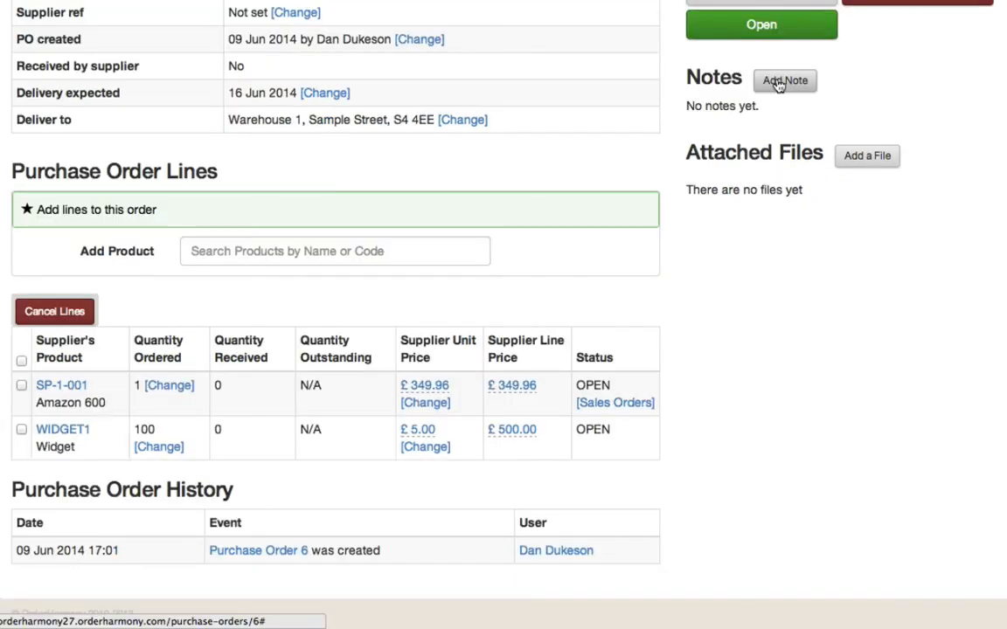
left_click(779, 85)
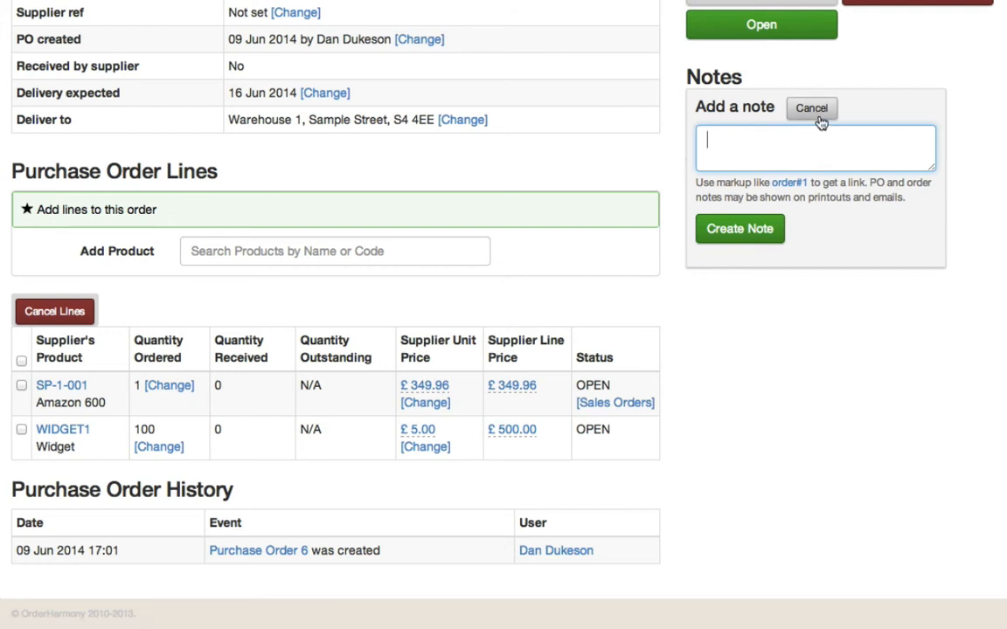
left_click(812, 111)
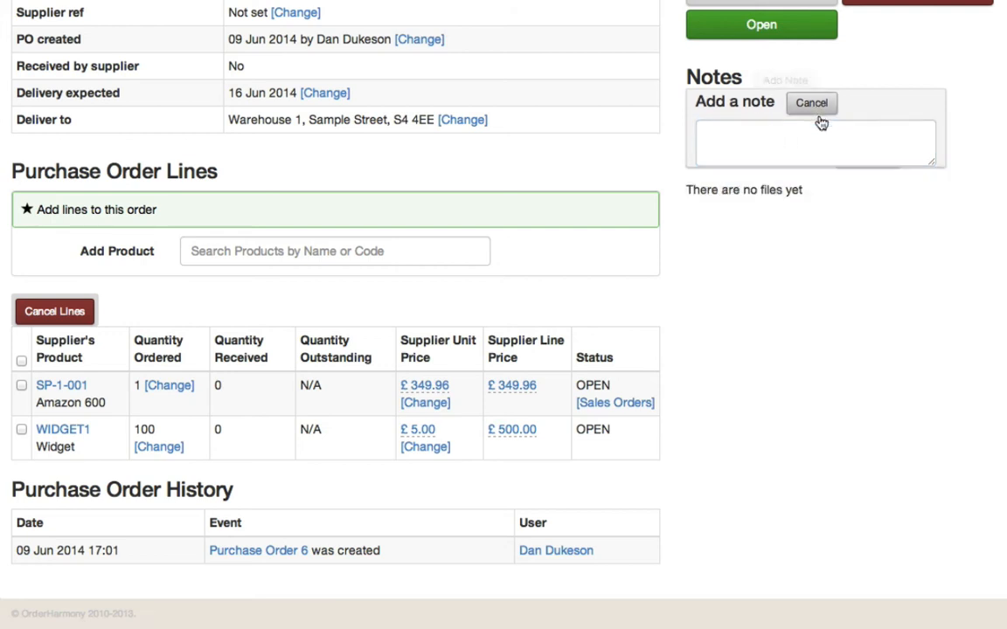
left_click(789, 89)
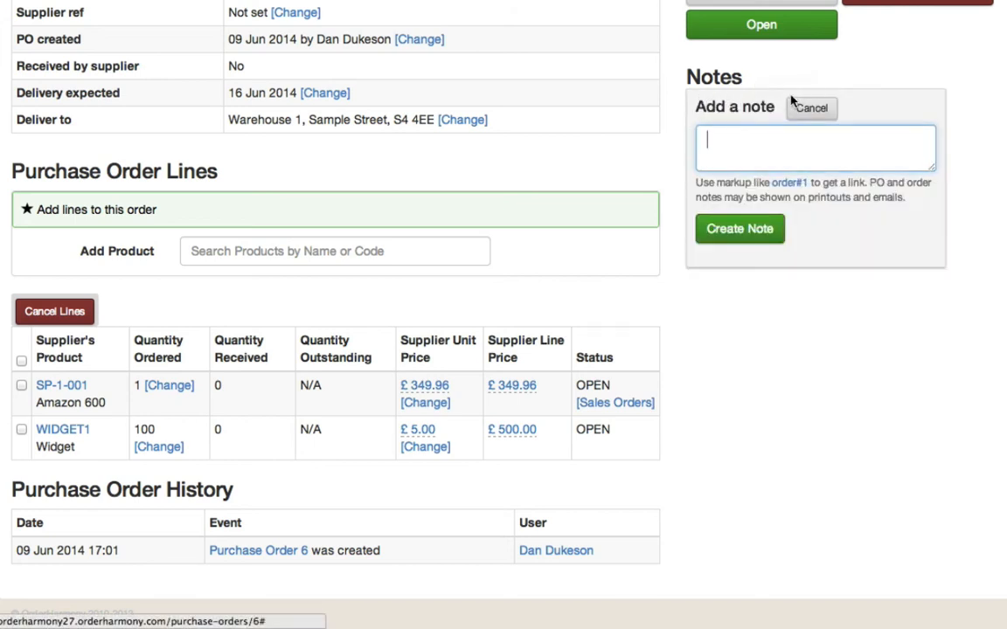
left_click(815, 114)
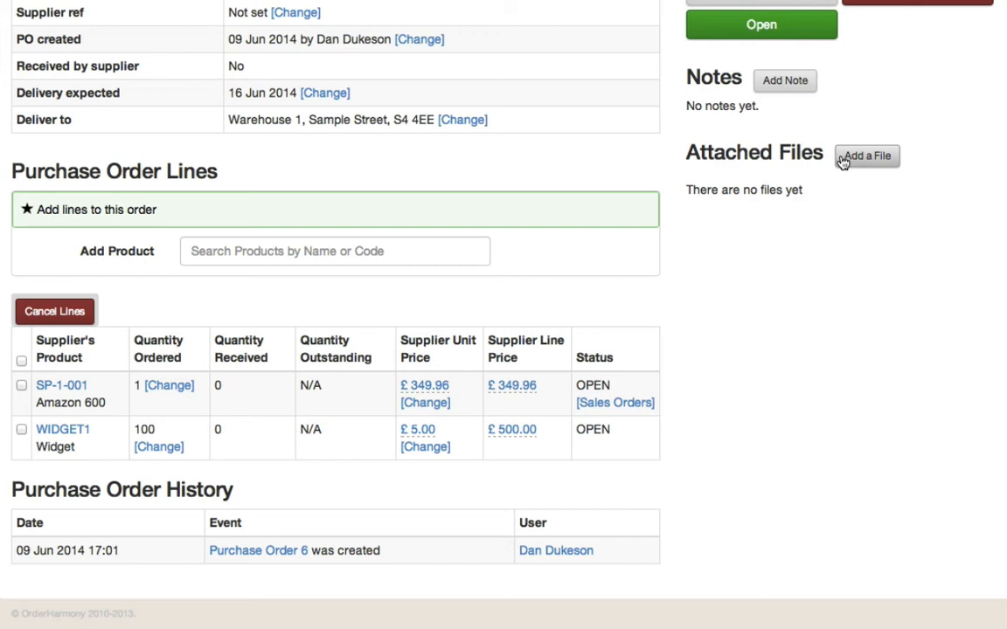
left_click(842, 160)
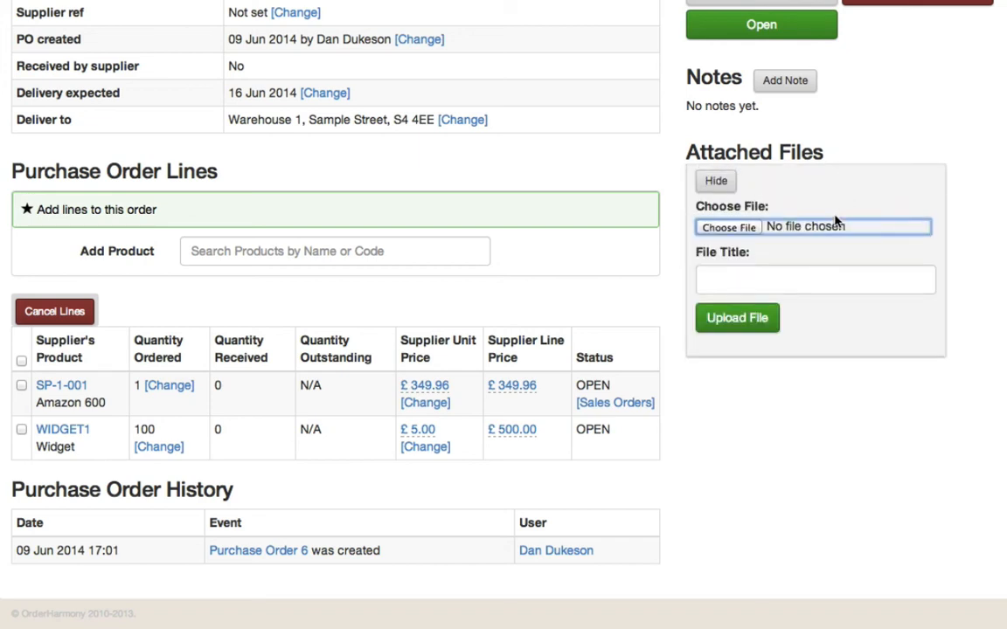
left_click(719, 181)
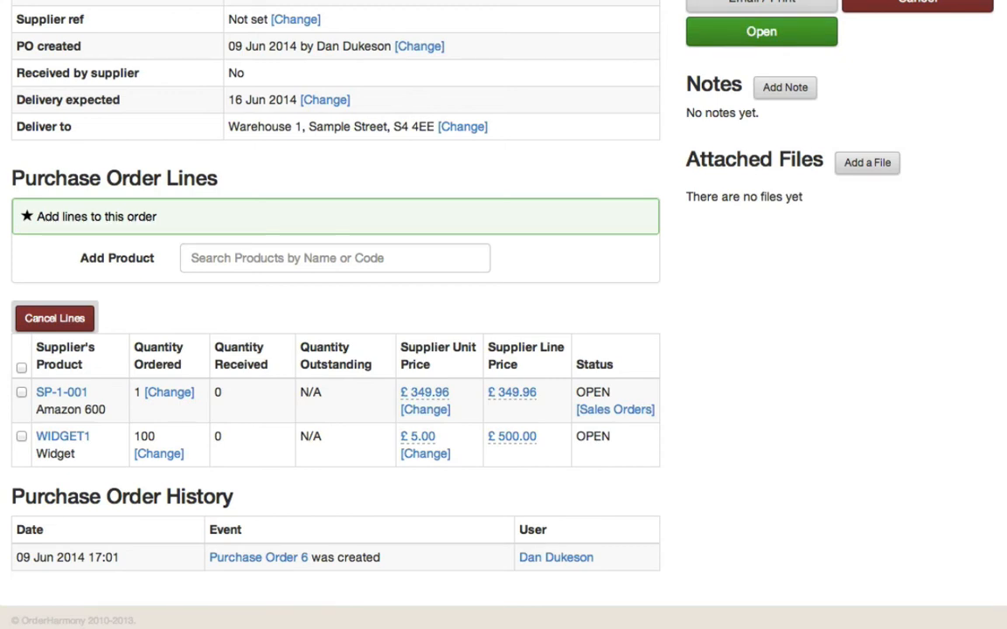
- Examine the purchase order's PDF preview and supplier email content, and close the export without sending
scroll(759, 175, "up", 3)
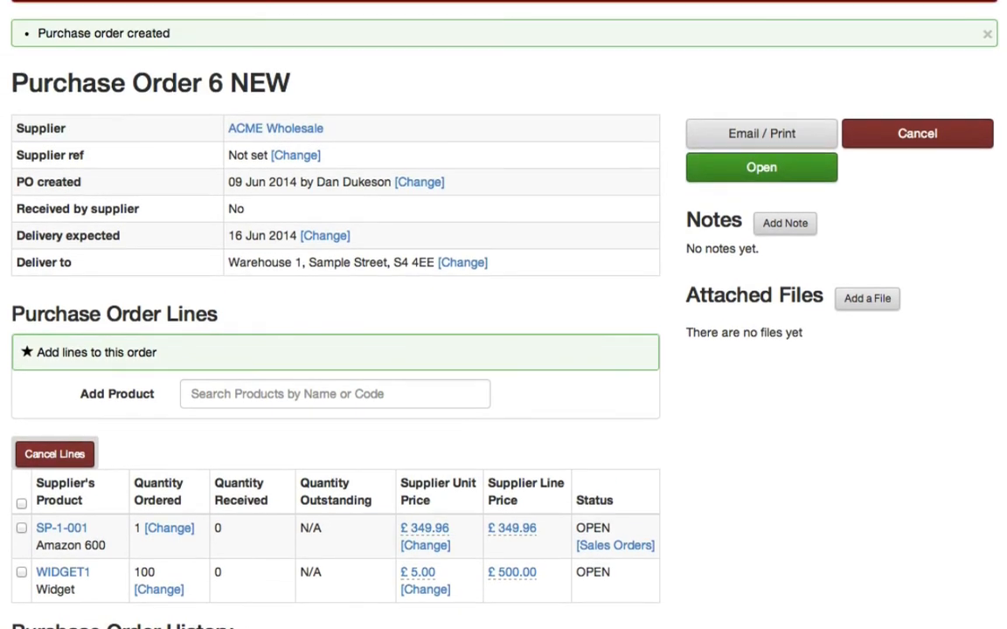
left_click(765, 137)
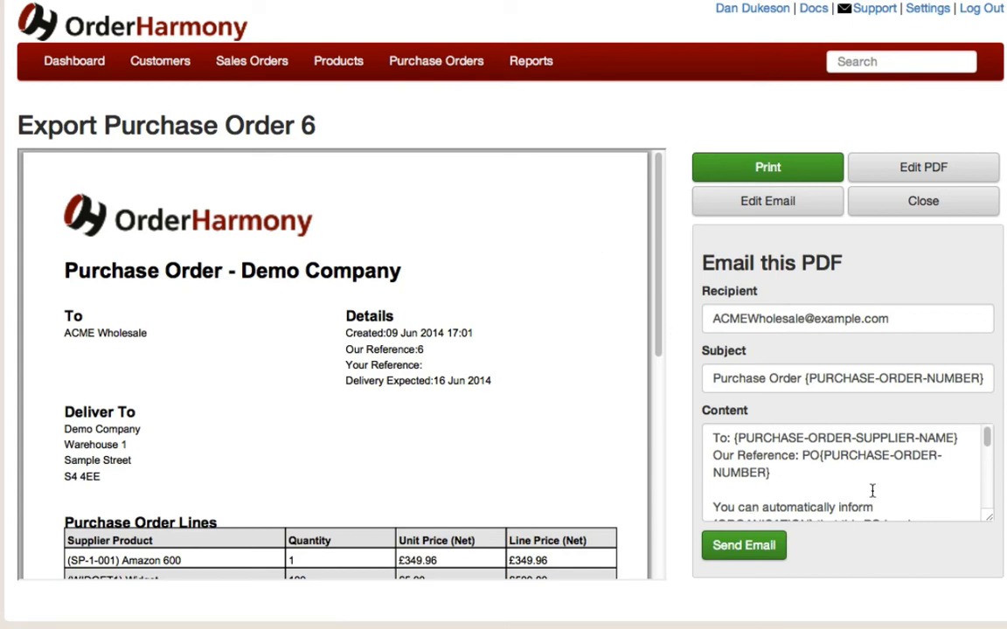
left_click(835, 474)
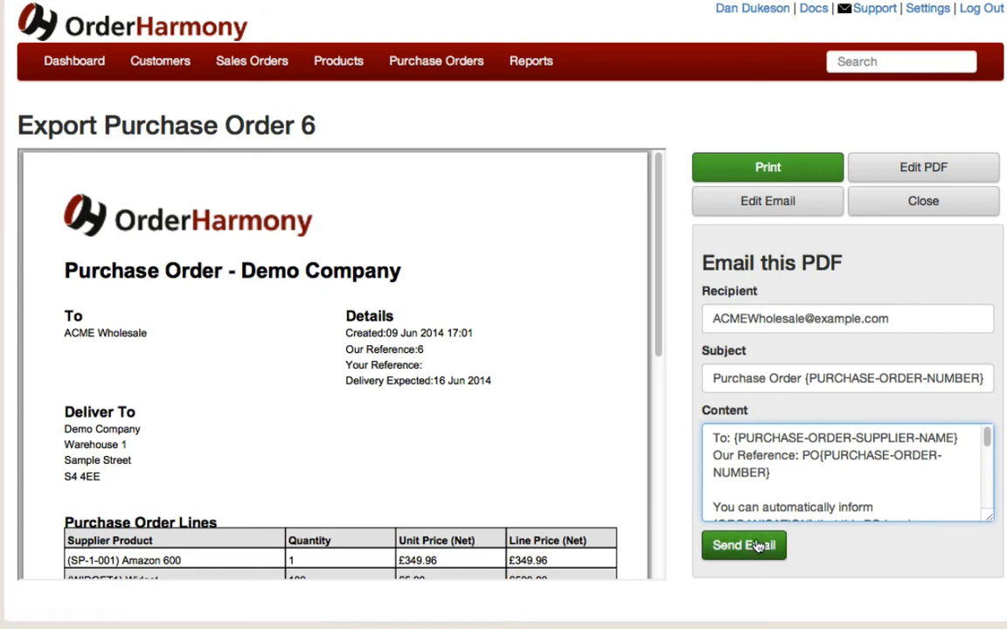
left_click(865, 209)
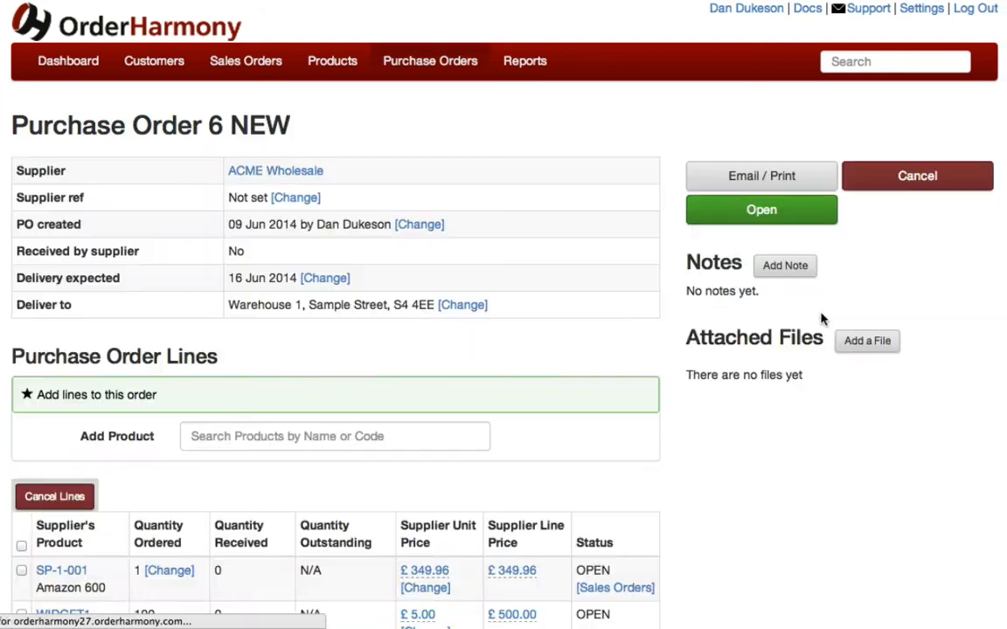
- Change the purchase order's status to open and receive 1 Amazon 600 into the Default Warehouse
left_click(763, 215)
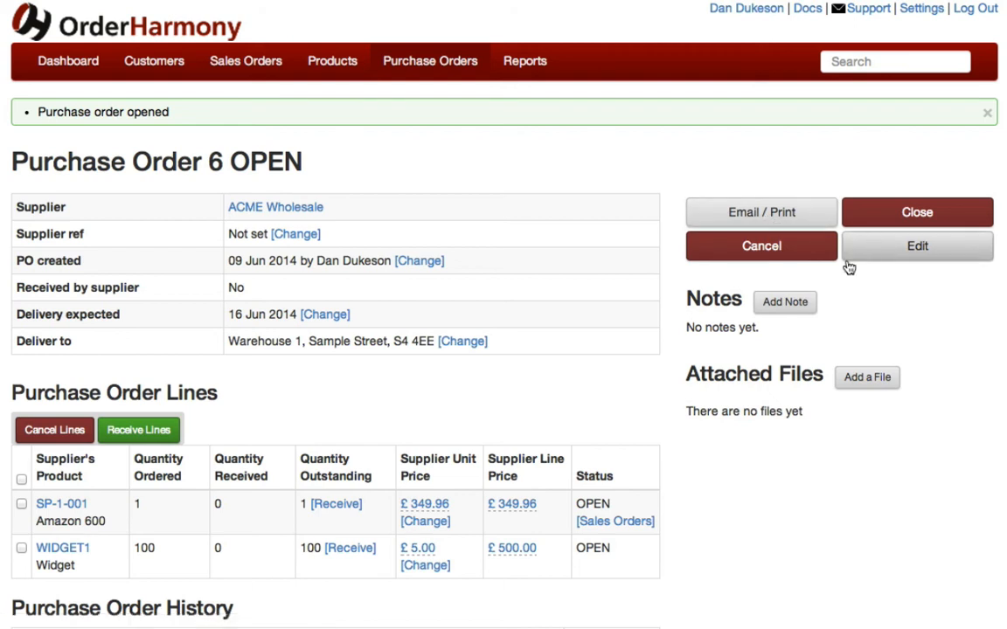
scroll(489, 393, "down", 1)
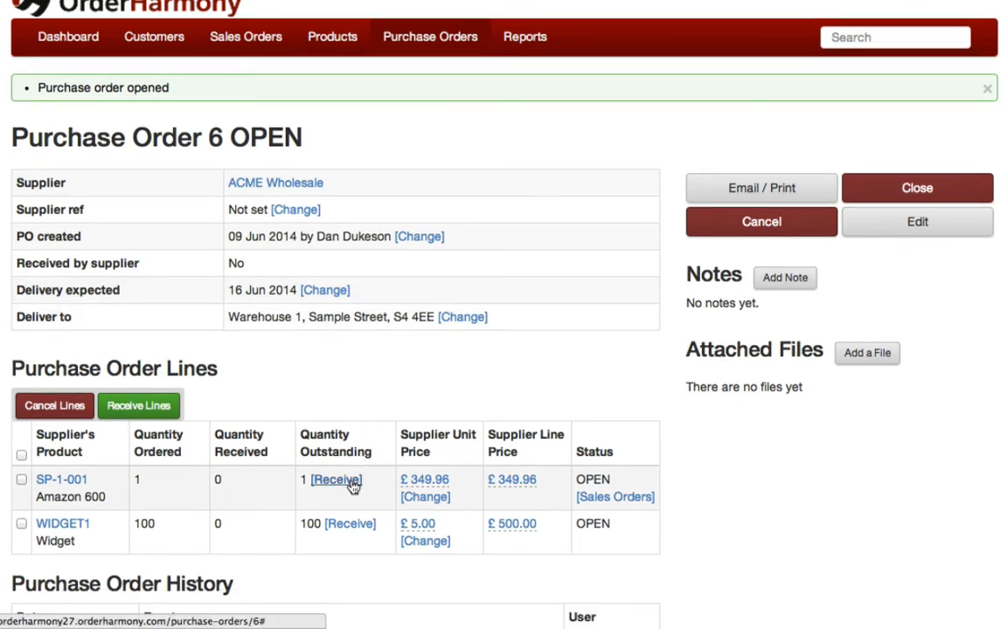
scroll(337, 494, "down", 1)
scroll(341, 498, "down", 1)
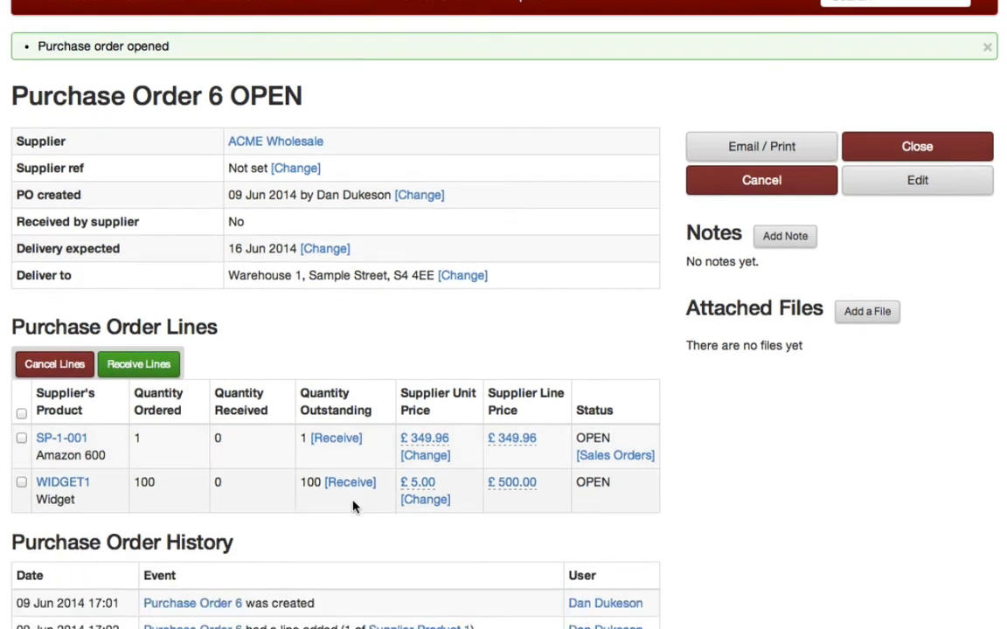
left_click(337, 439)
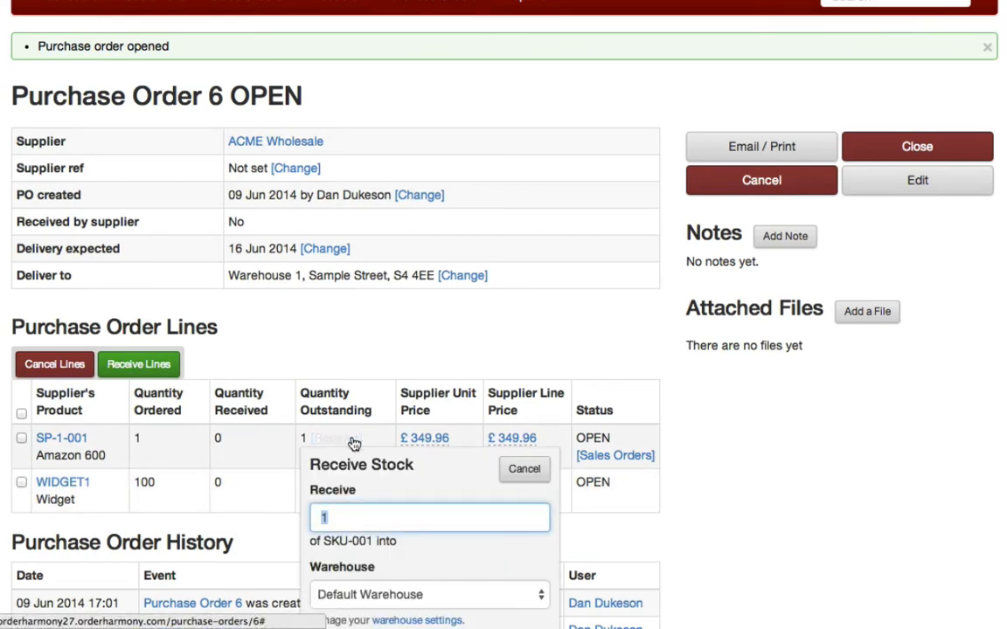
scroll(384, 472, "down", 6)
left_click(395, 528)
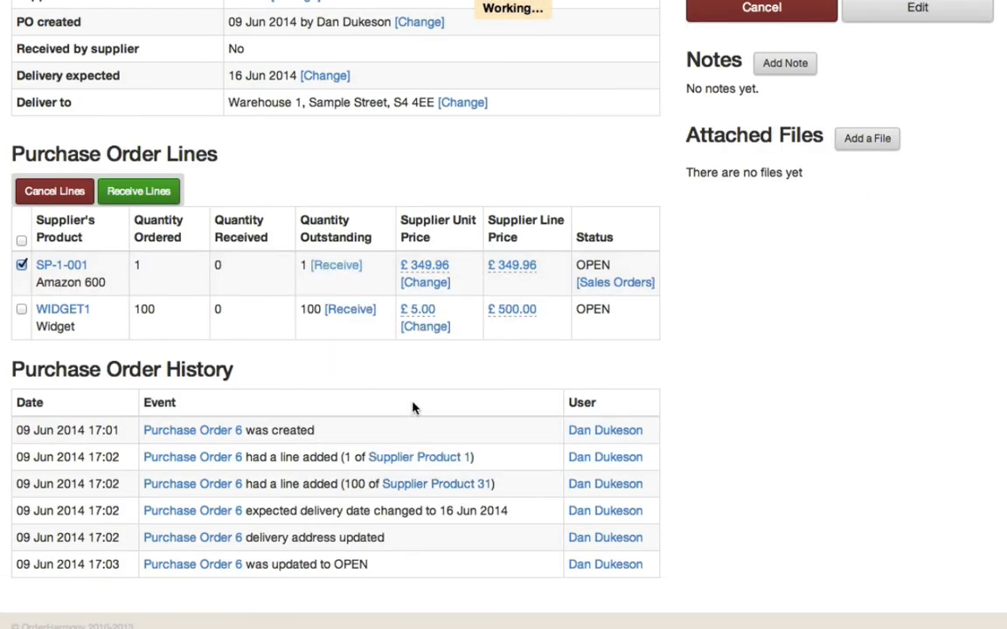
- Receive 90 of the WIDGET1 purchase order line into the Default Warehouse and Default Bin
left_click(385, 266)
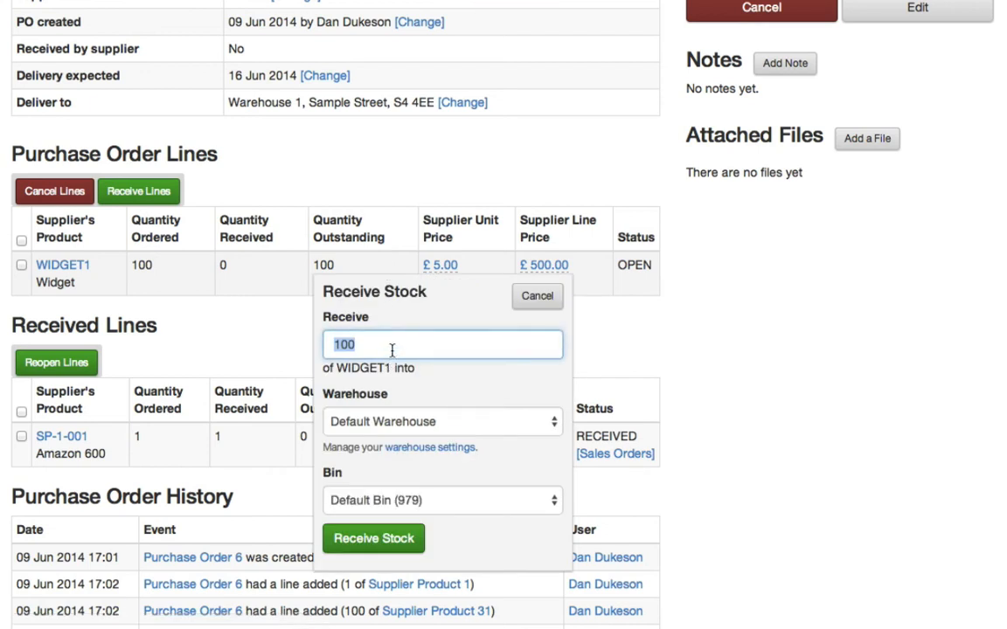
type("90")
left_click(386, 539)
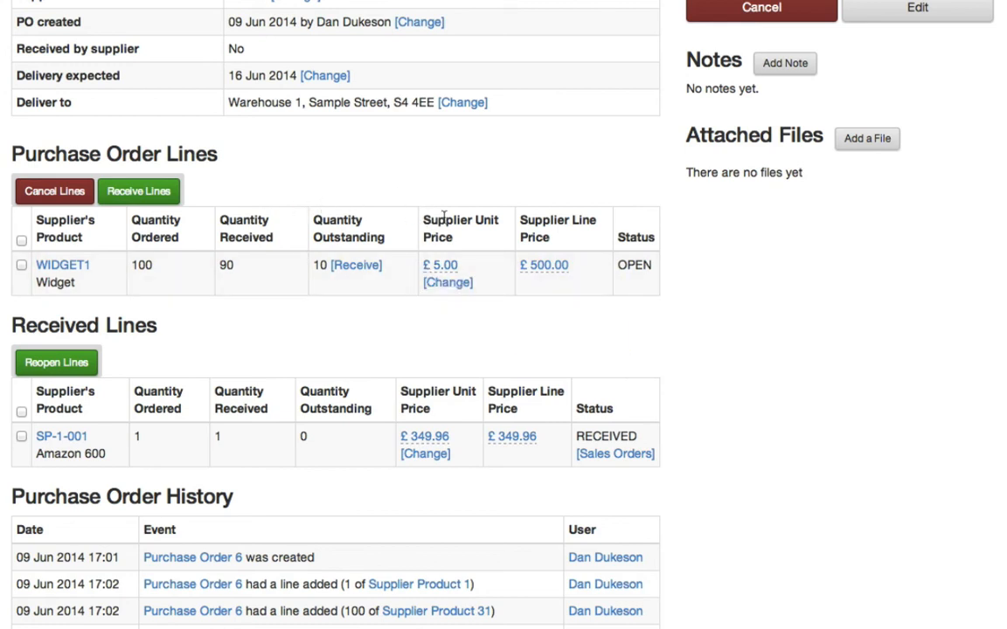
- Examine the report on the total value of outstanding purchase order lines per supplier
scroll(444, 317, "up", 1)
scroll(446, 320, "up", 2)
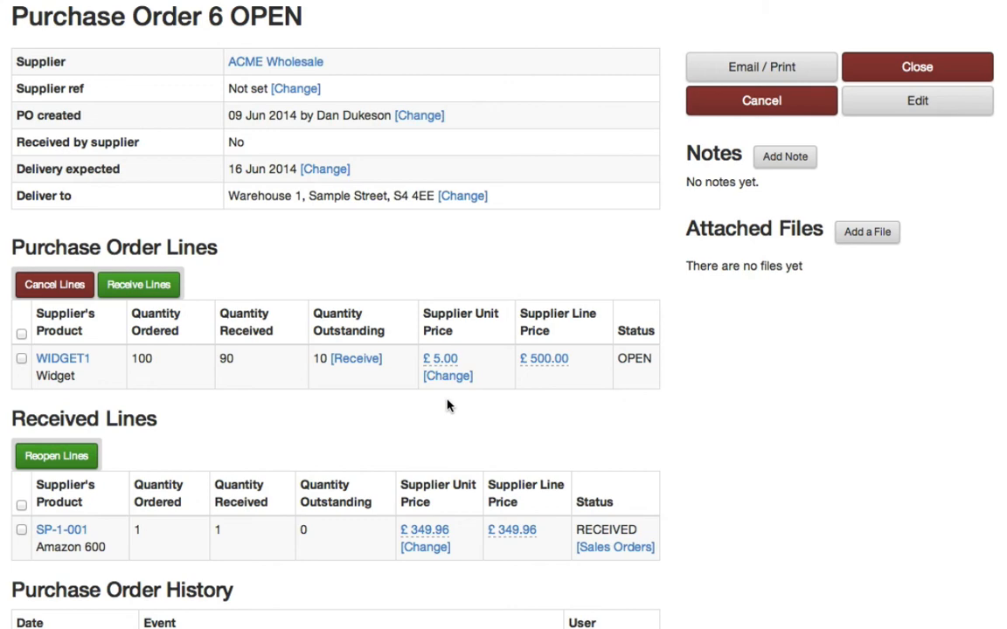
scroll(447, 404, "up", 3)
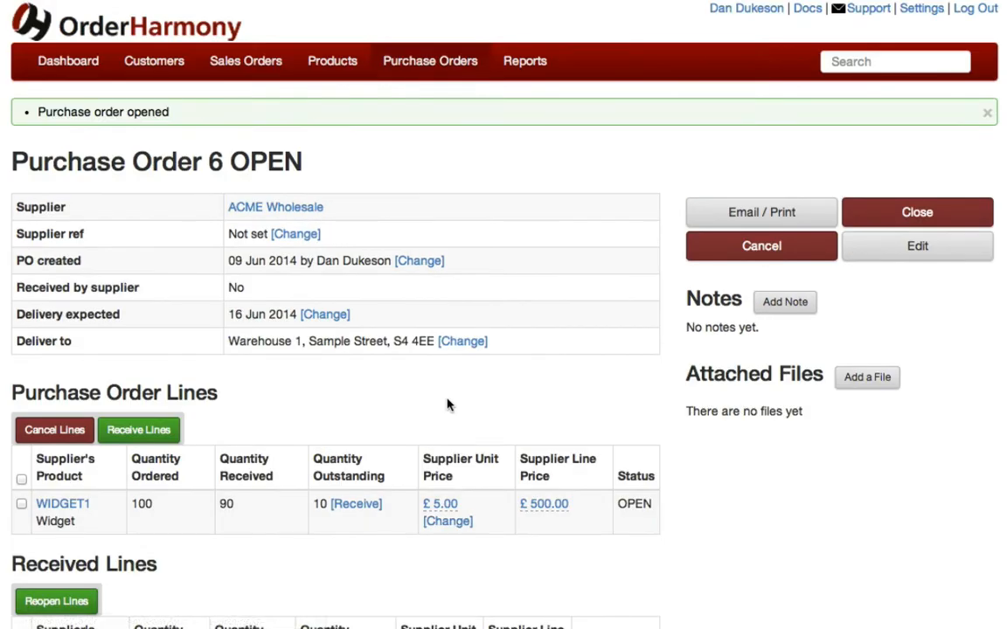
left_click(442, 70)
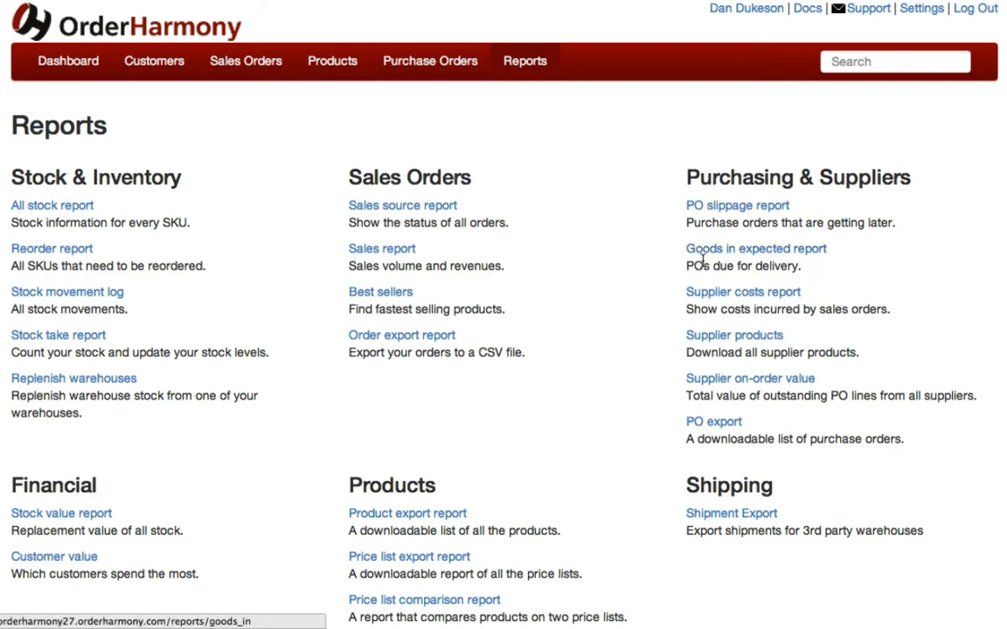
left_click(708, 382)
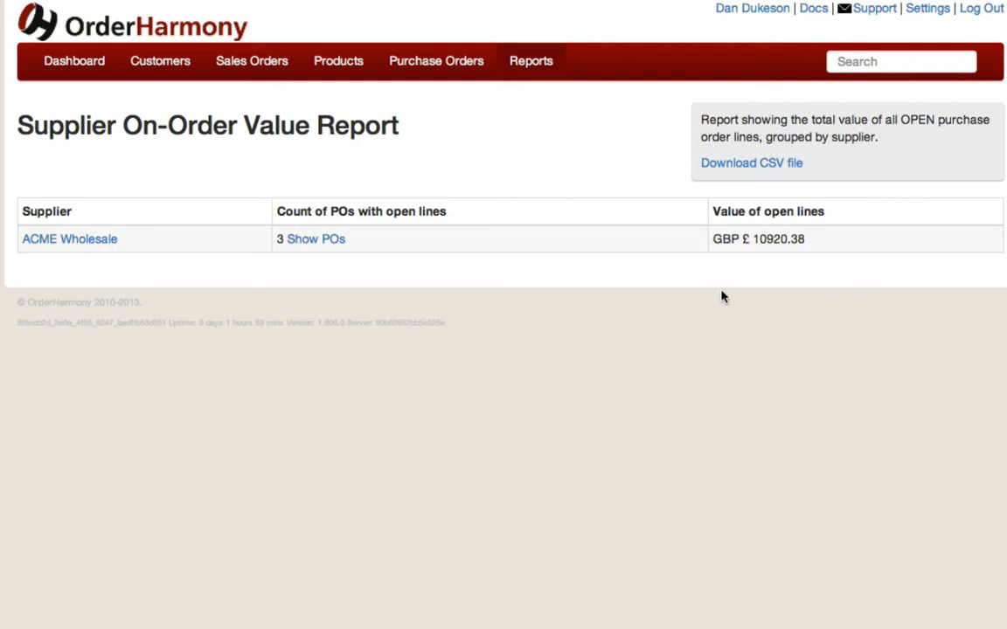
- Examine the purchase order slippage report and open purchase order 6 from it
left_click(522, 64)
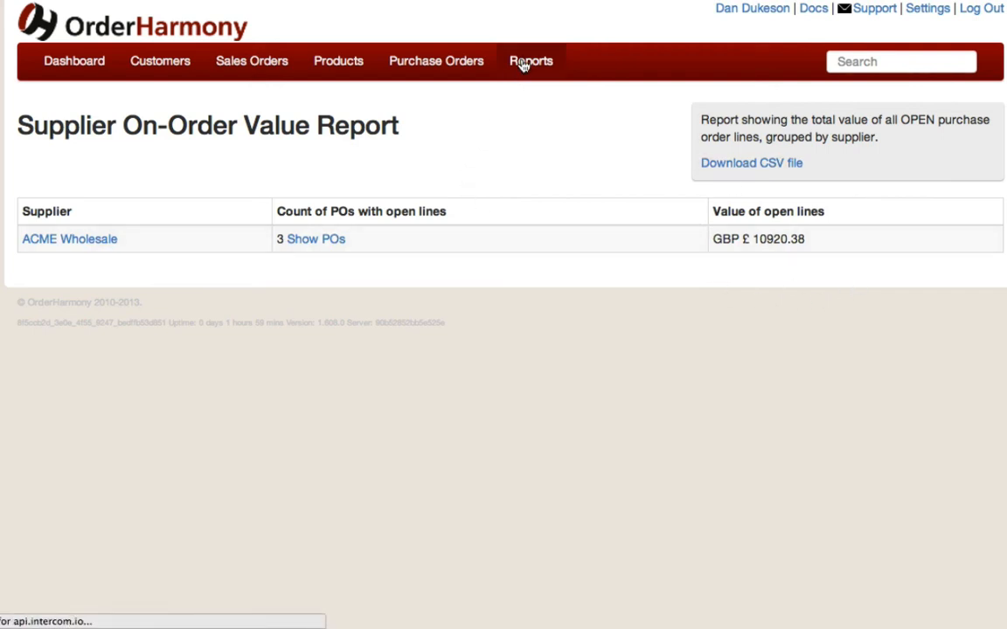
left_click(695, 210)
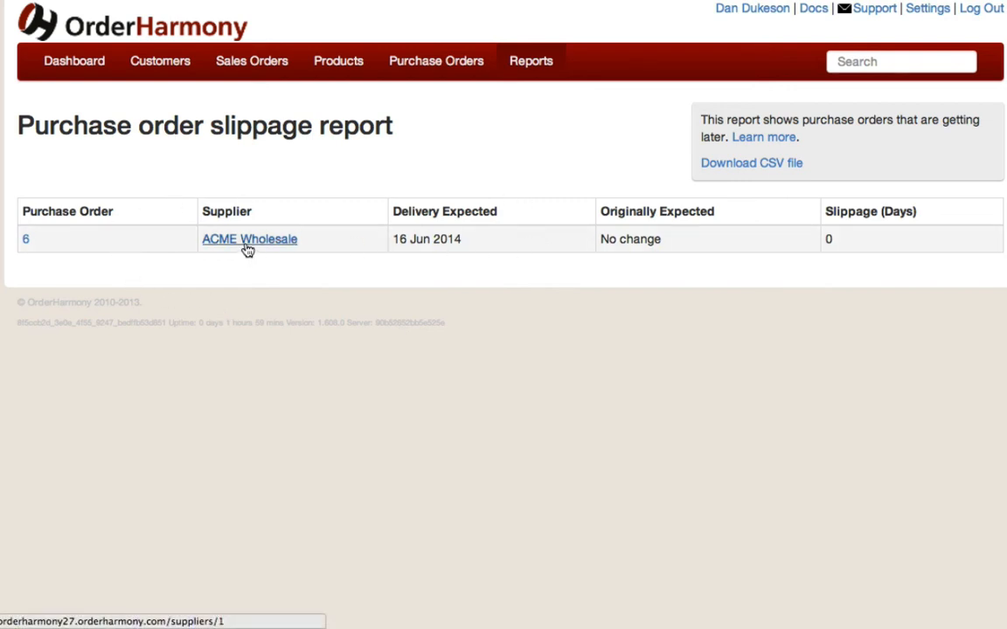
left_click(83, 242)
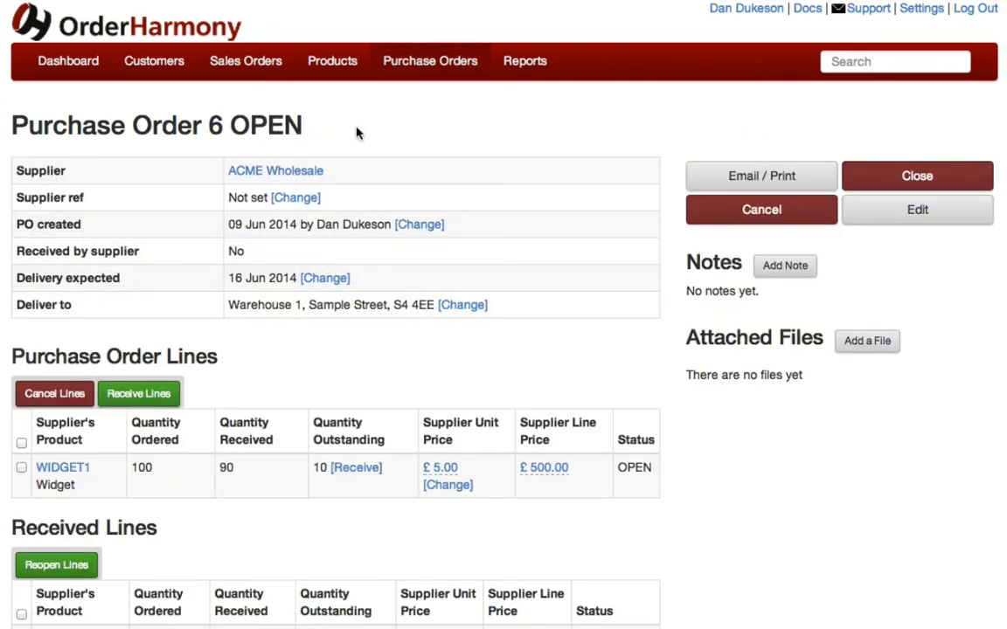
- Run the all stock report filtered by supplier ACME Wholesale and examine the SKU quantities
left_click(513, 77)
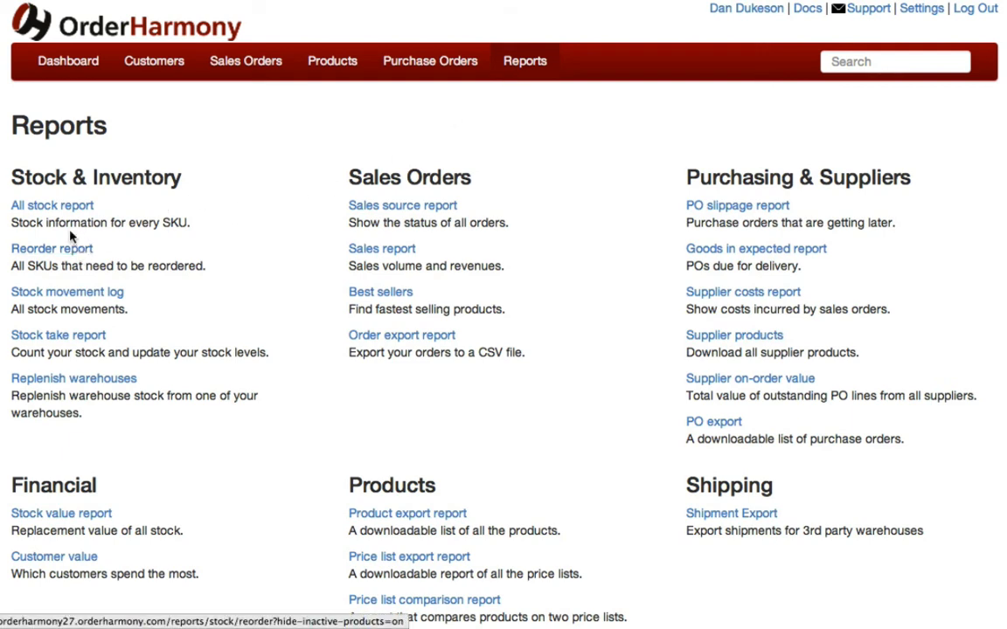
left_click(66, 204)
scroll(128, 218, "down", 5)
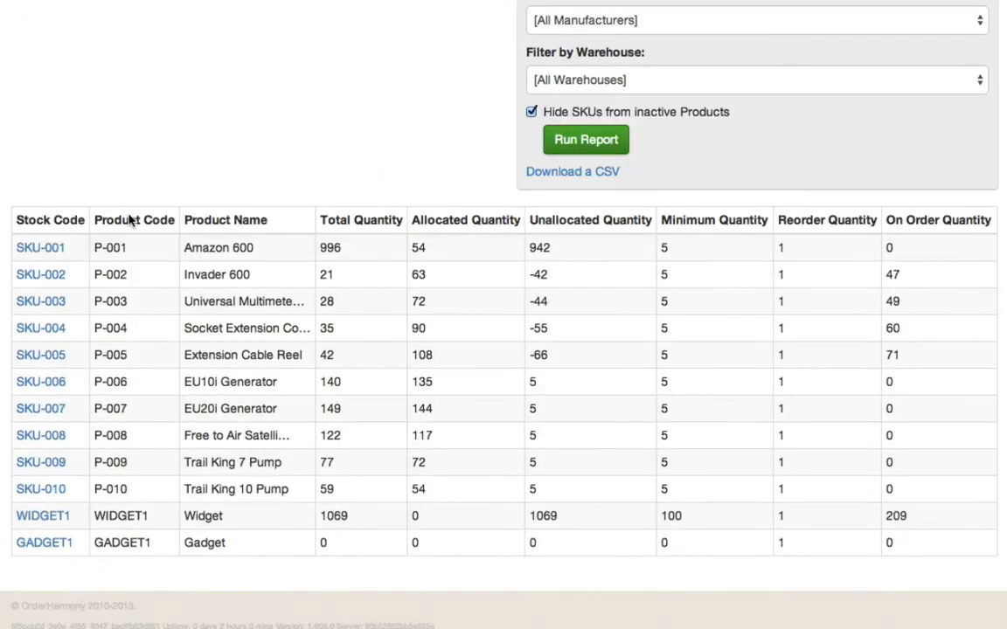
scroll(338, 167, "up", 5)
left_click(550, 34)
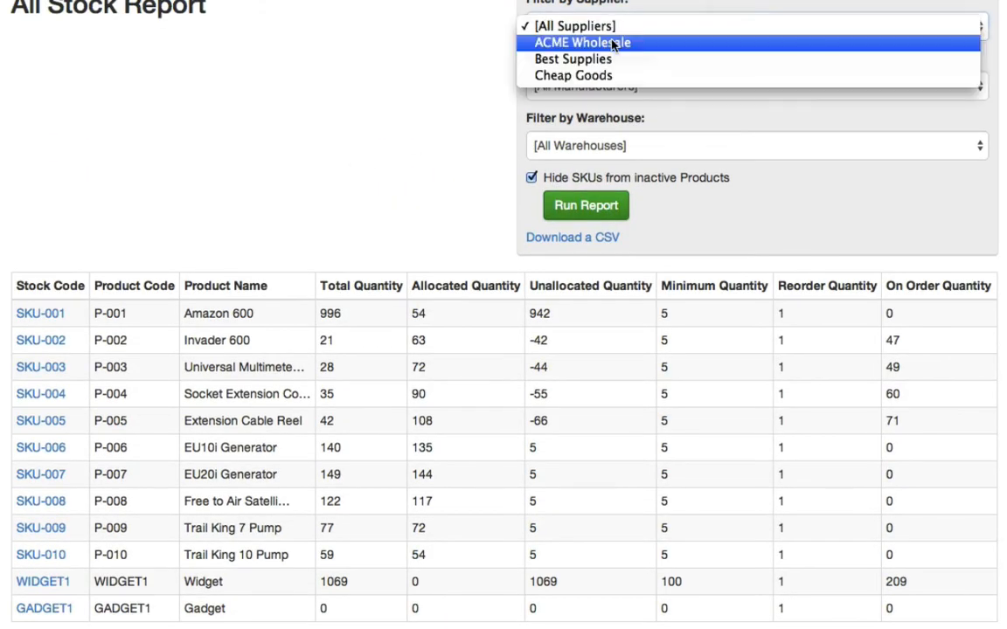
left_click(592, 170)
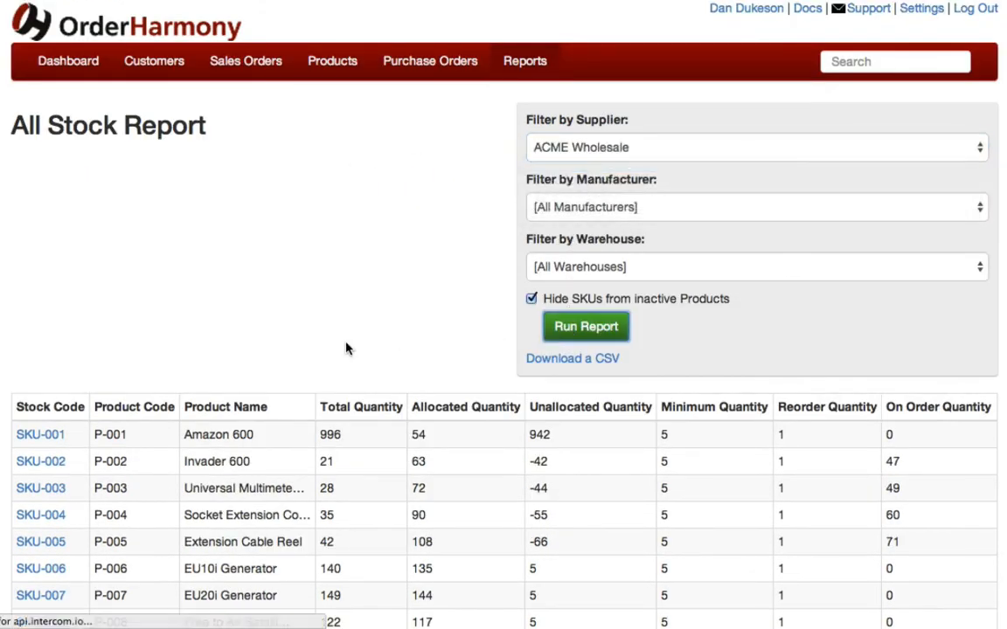
scroll(337, 299, "down", 5)
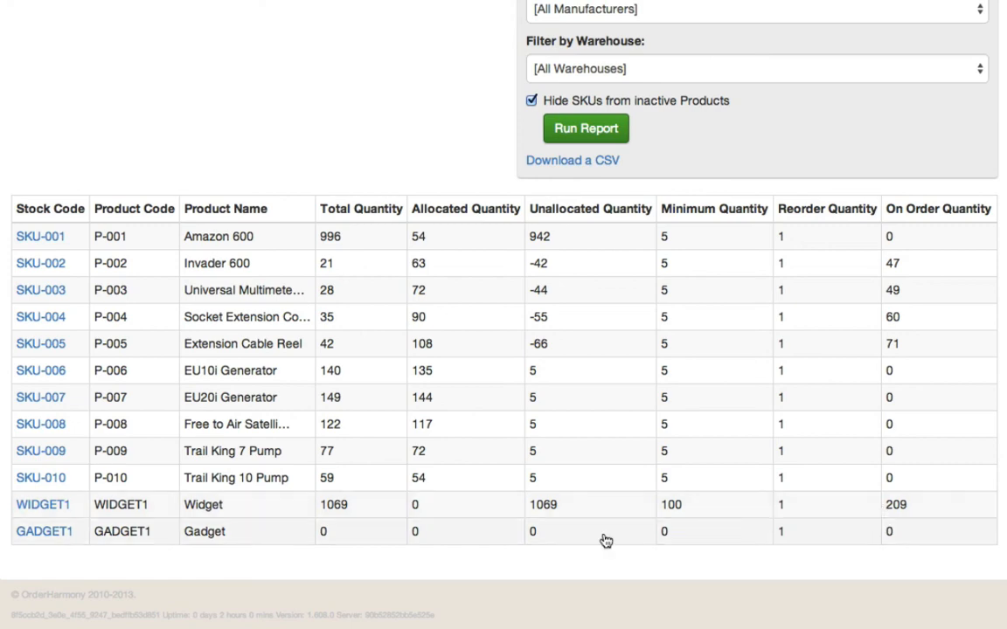
- Examine WIDGET1's SKU details and its ACME Wholesale supplier product, including the supplier's product code
left_click(39, 510)
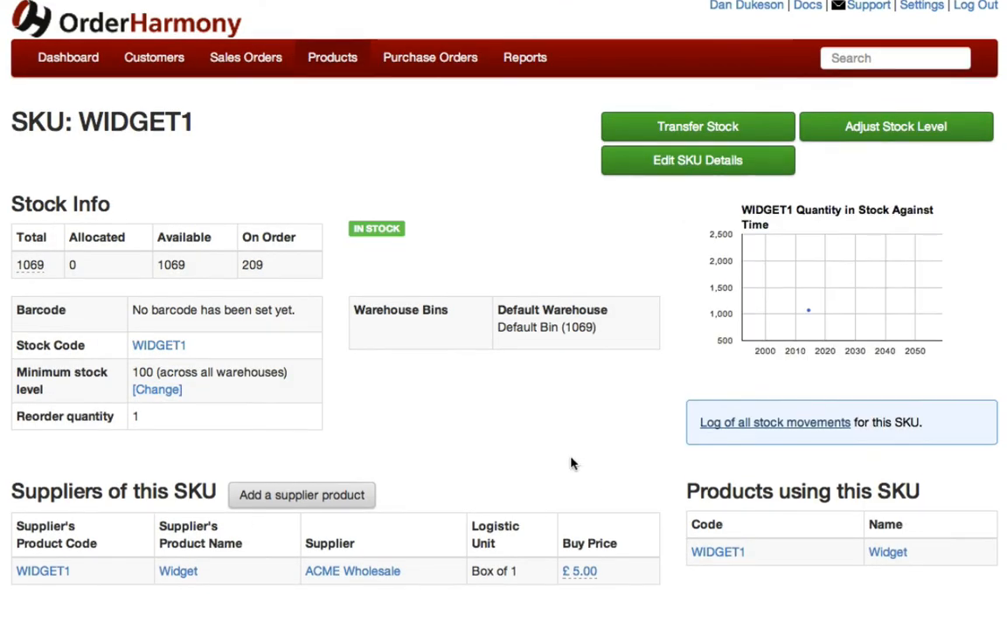
scroll(573, 463, "down", 1)
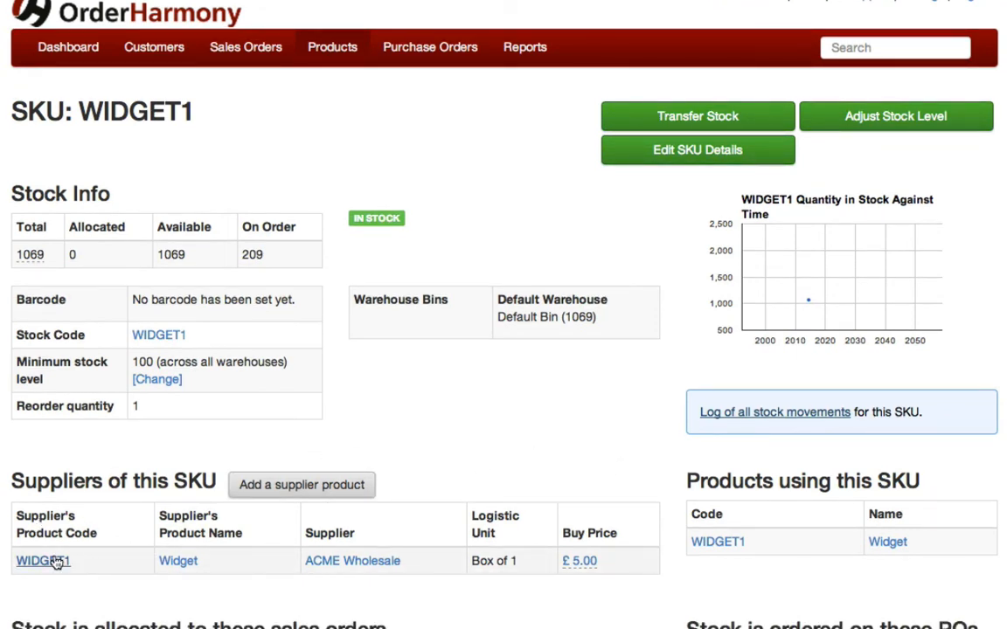
scroll(55, 561, "down", 1)
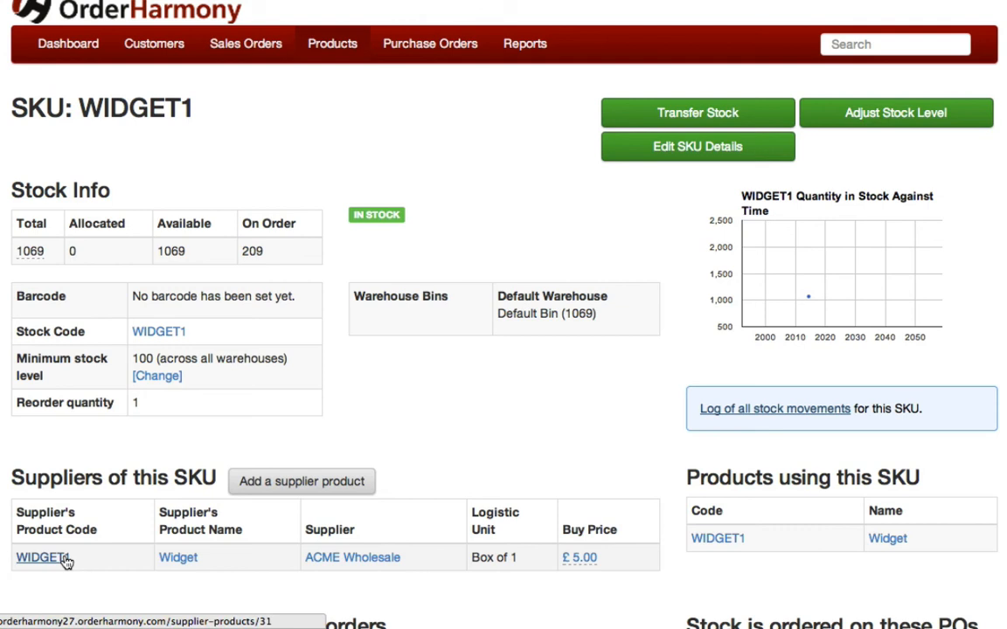
left_click(65, 561)
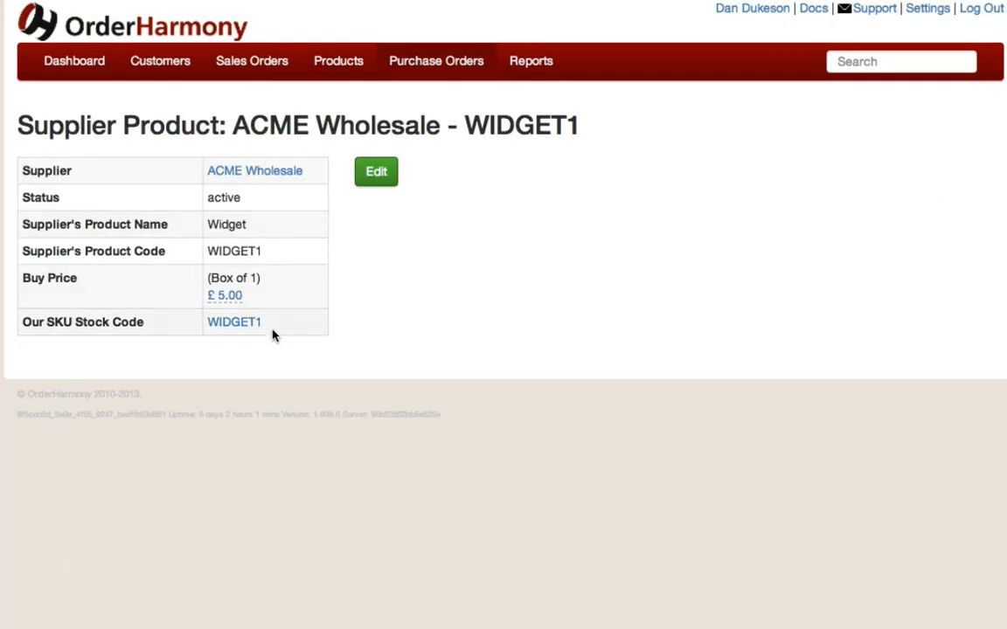
double_click(240, 252)
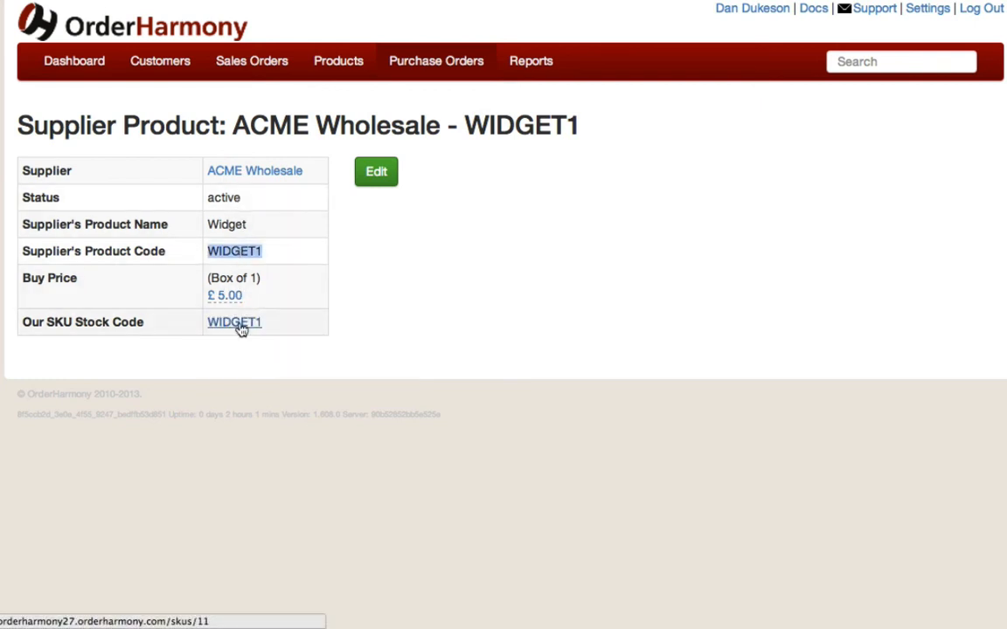
- Open the sales report and choose the first listed customer as its customer filter
left_click(529, 70)
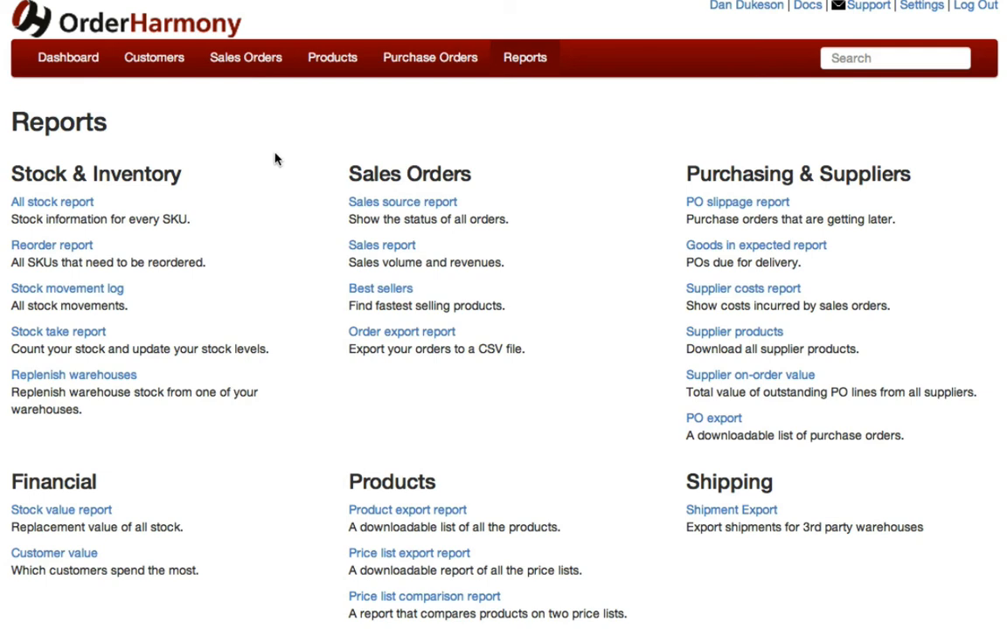
left_click(369, 245)
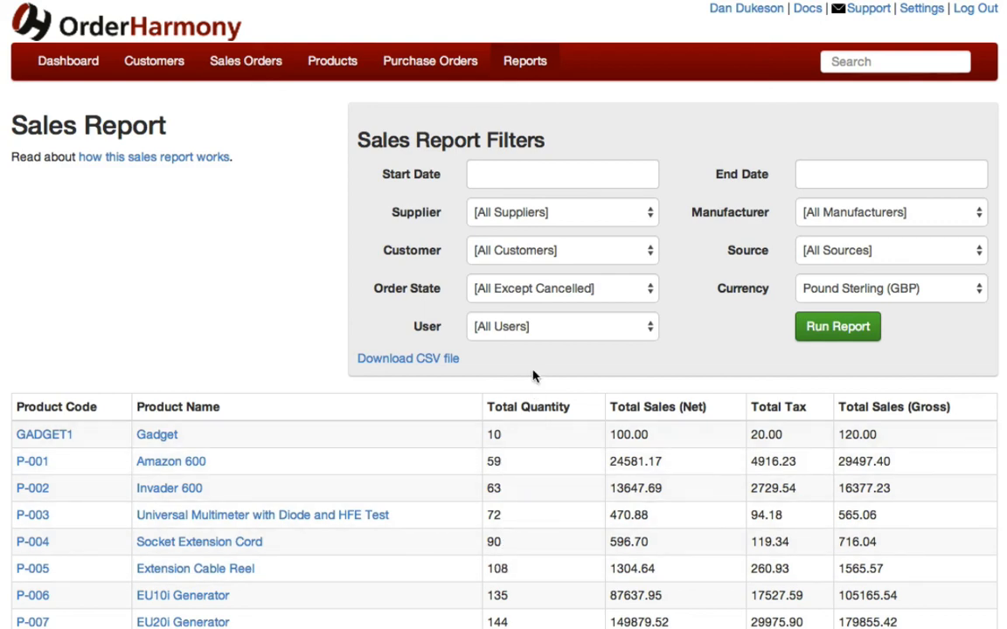
left_click(557, 265)
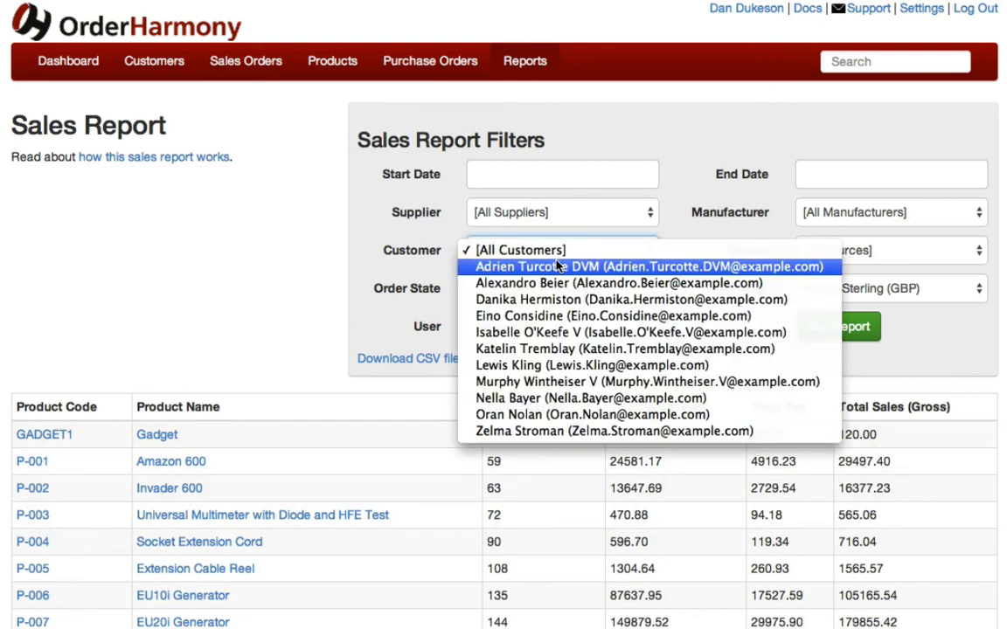
left_click(521, 264)
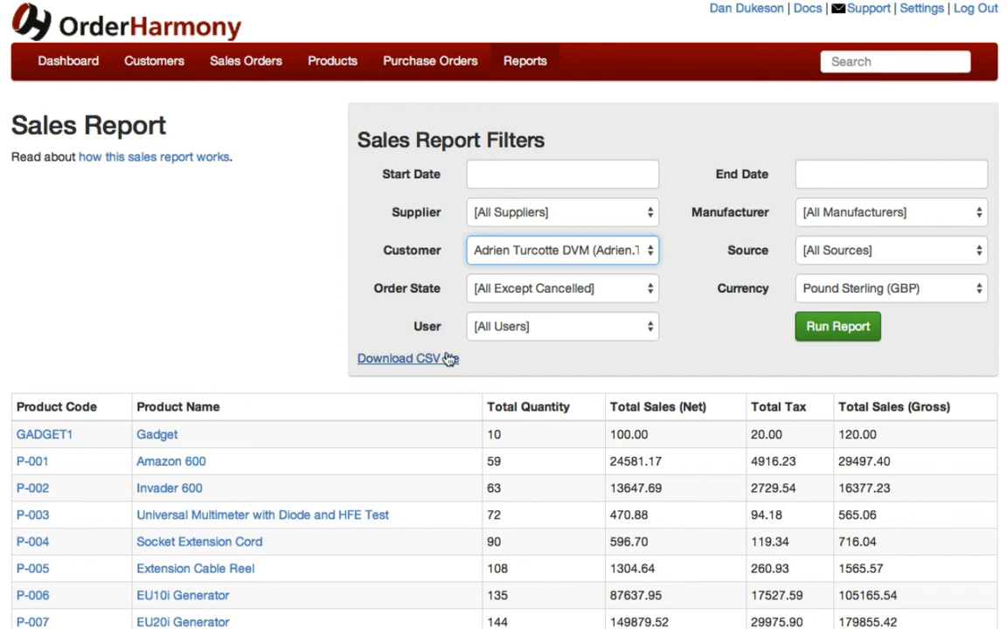
- Open the best sellers report and sort the products by one-month sales in descending order
left_click(502, 66)
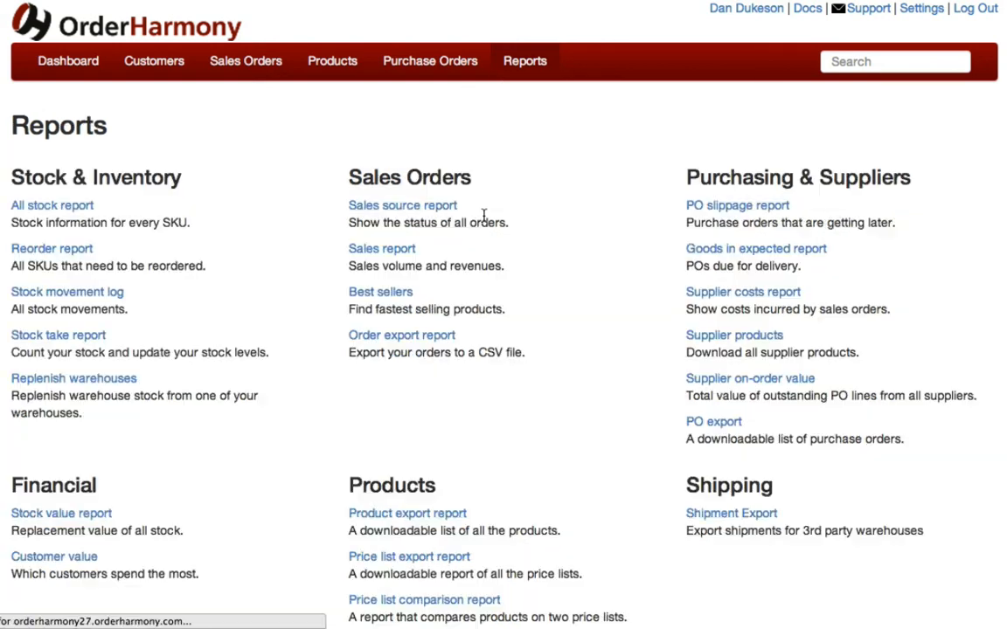
left_click(394, 293)
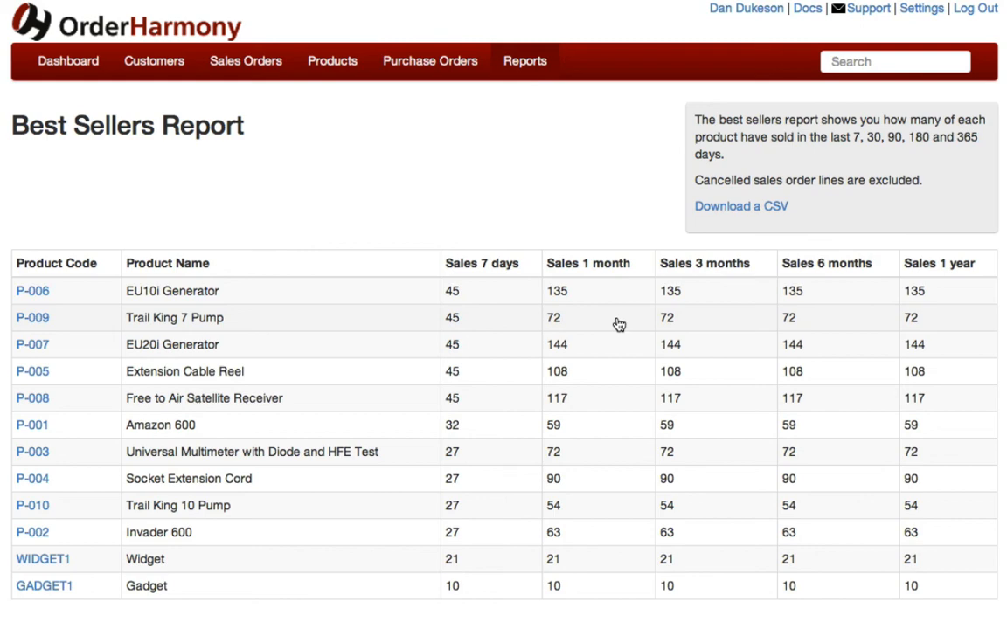
left_click(645, 264)
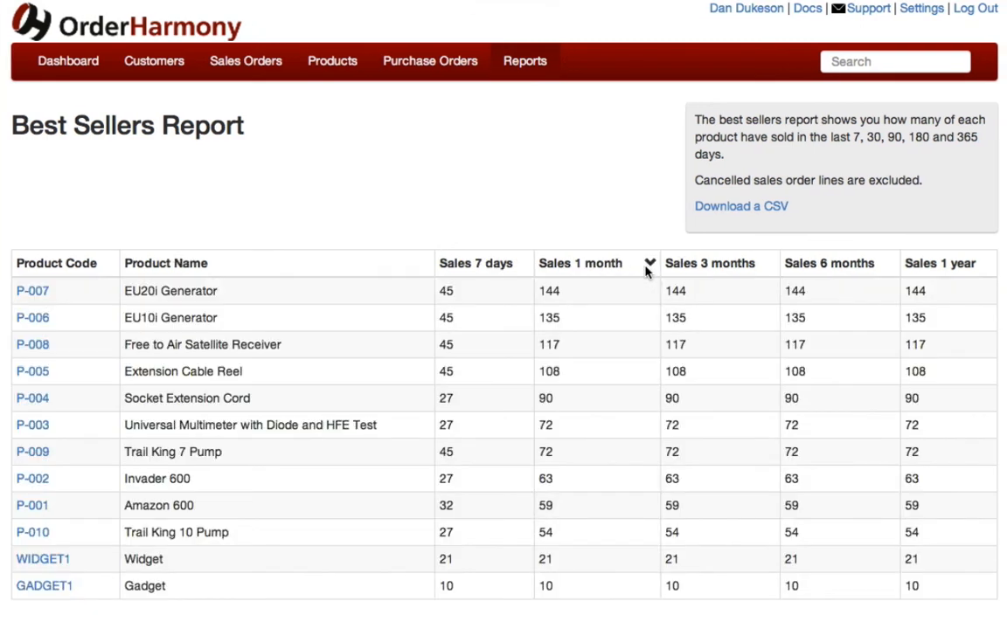
- Examine the customer value report's total sales per customer and its date and currency filters
left_click(535, 77)
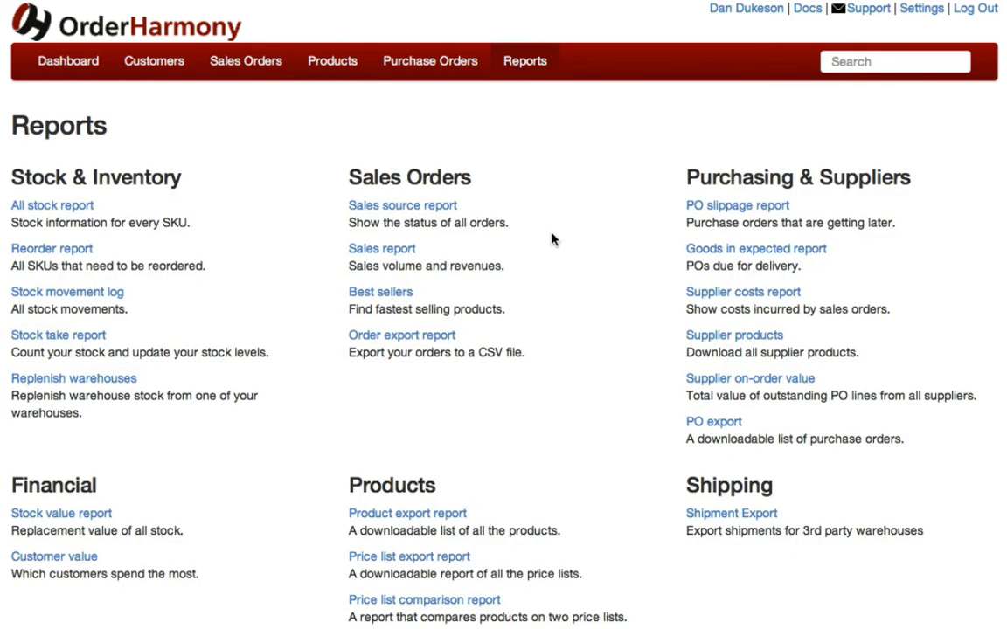
left_click(74, 559)
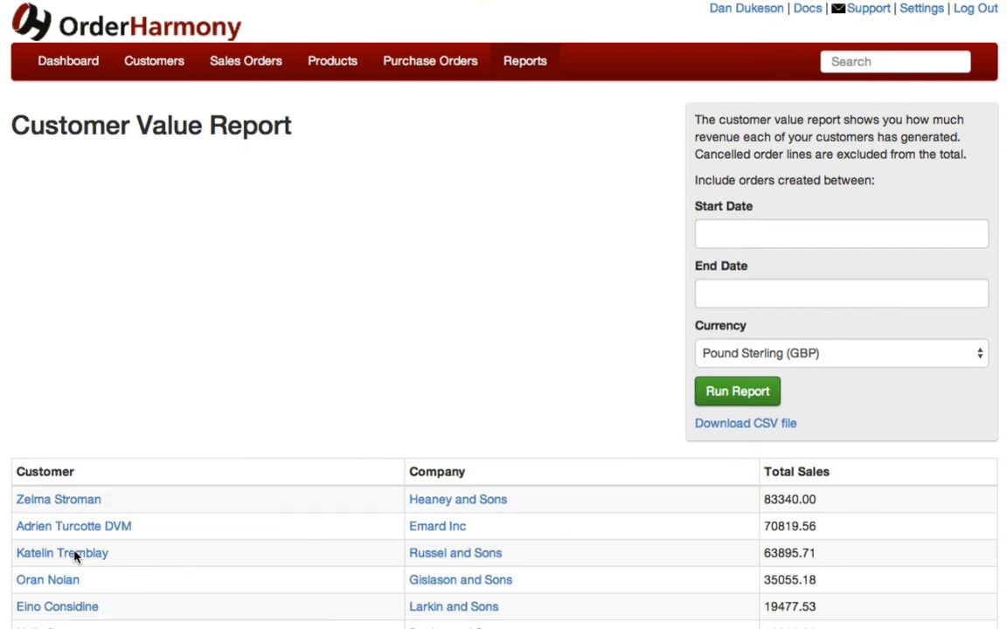
scroll(223, 411, "down", 3)
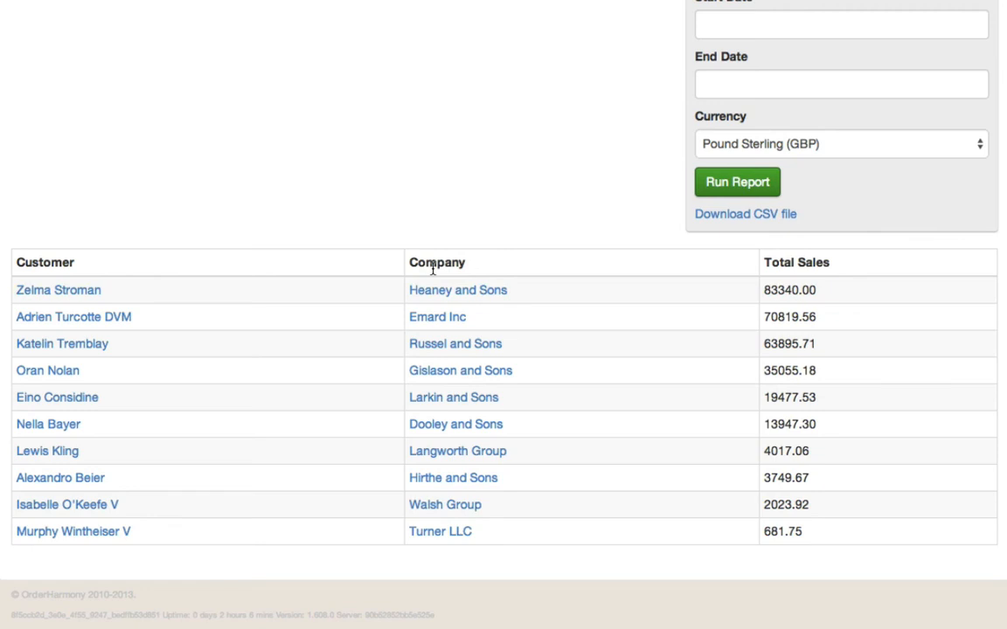
scroll(432, 269, "up", 1)
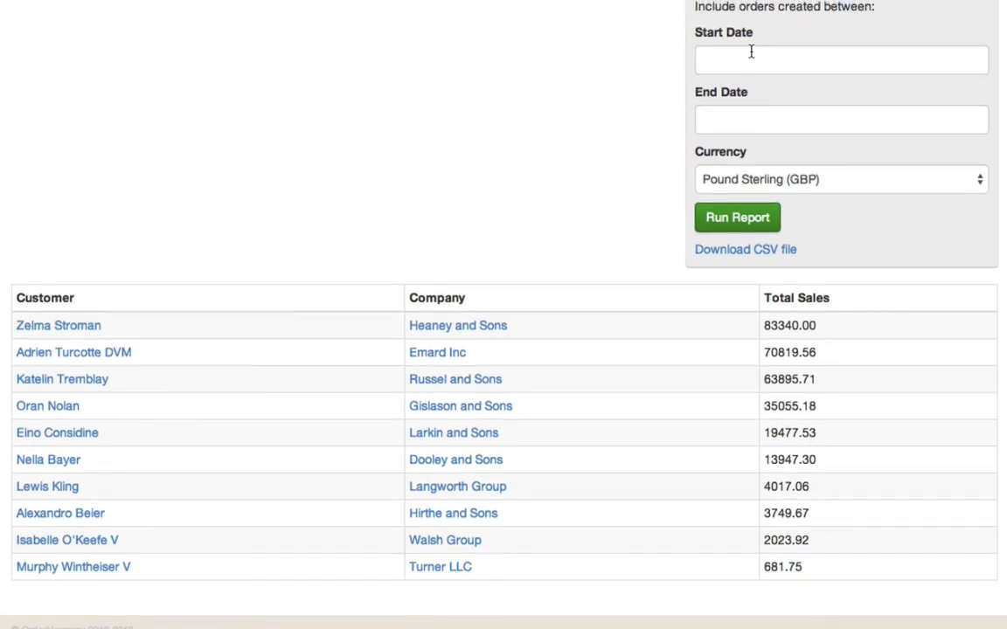
scroll(716, 175, "up", 1)
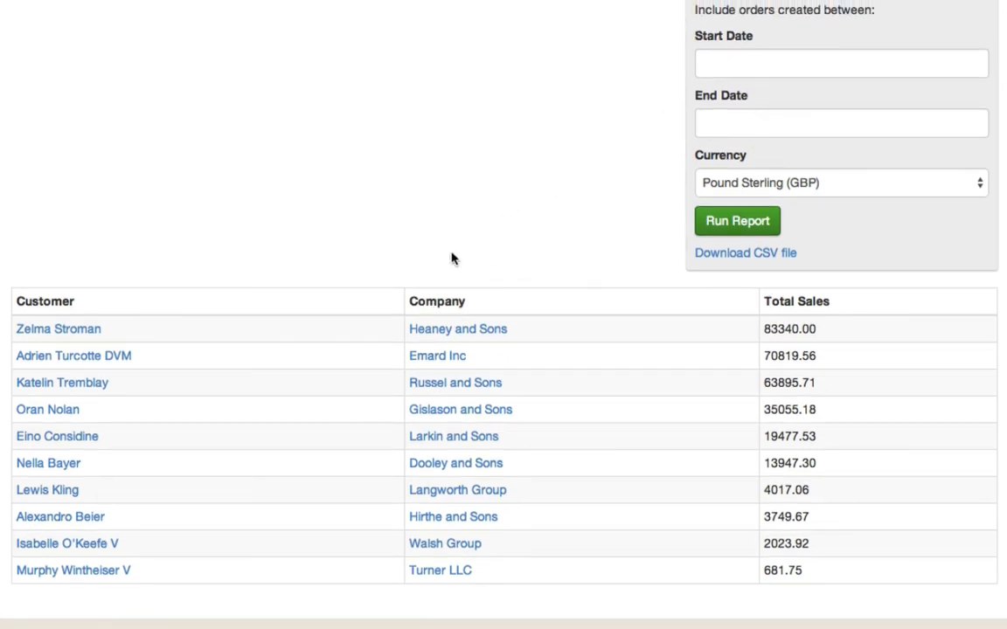
scroll(451, 253, "up", 5)
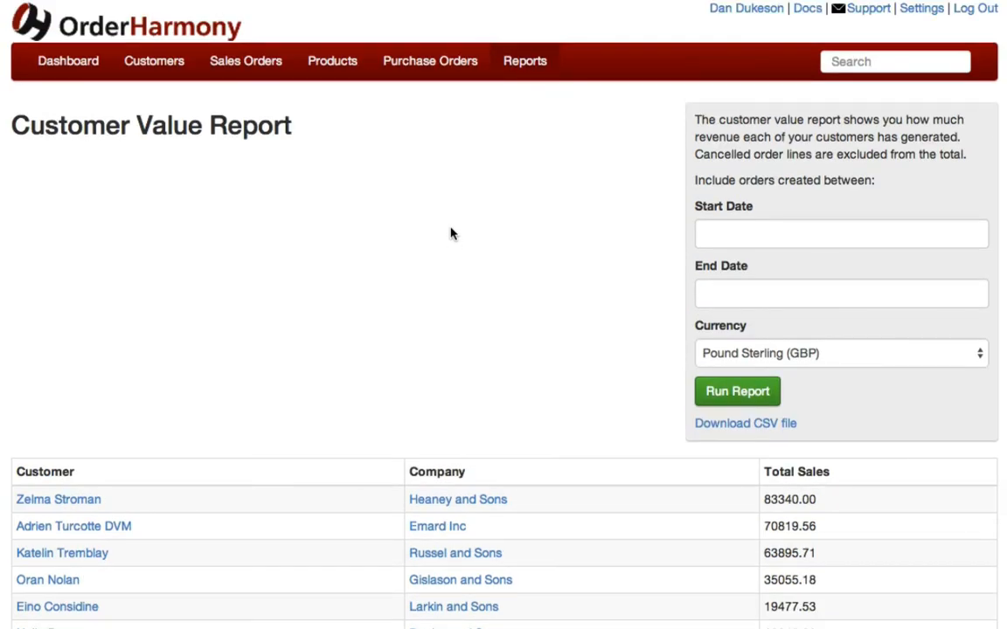
- Examine the stocktake report's CSV instructions and current stock quantities, and leave the report
left_click(519, 79)
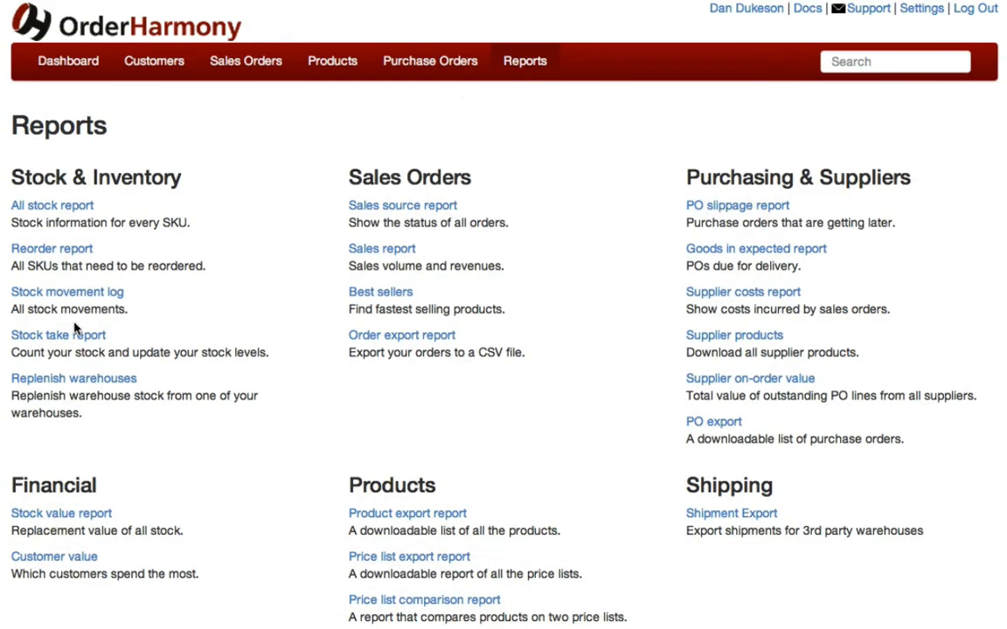
left_click(93, 336)
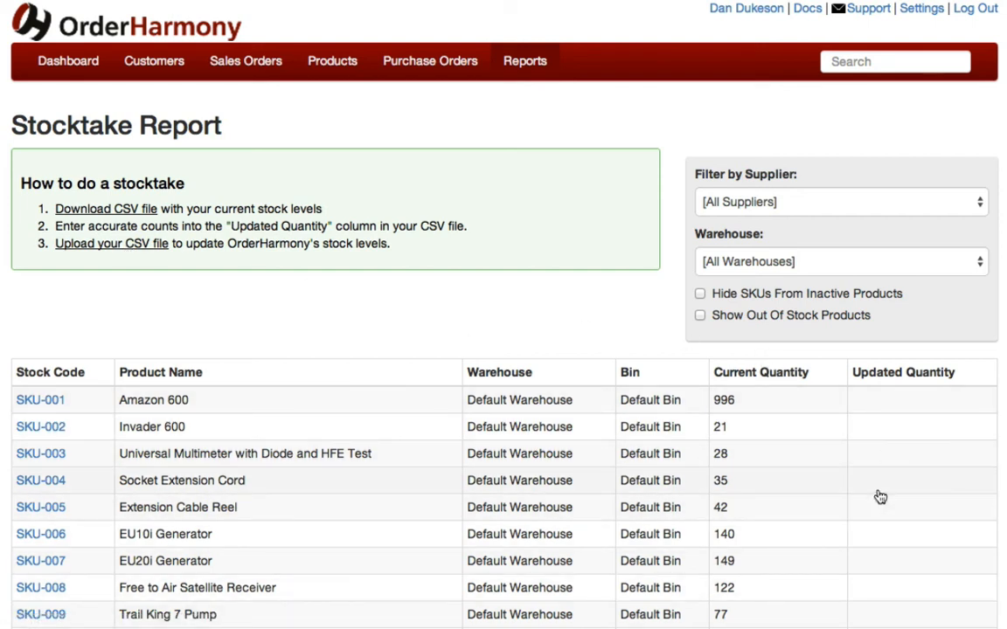
left_click(514, 71)
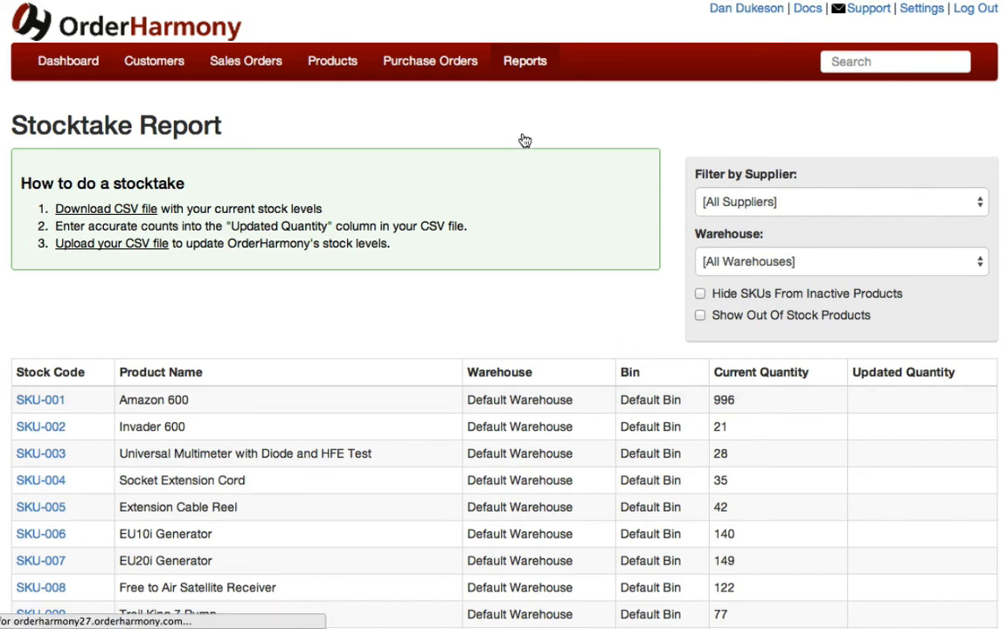